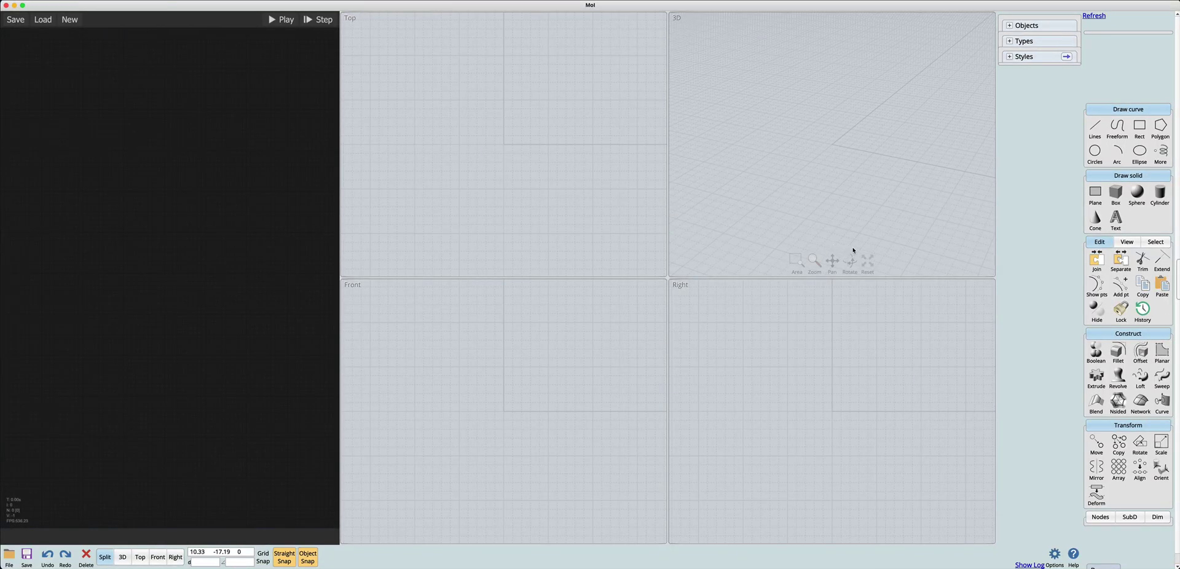
- Draw a sphere of radius about 8.11 centred at the origin and a smaller one of radius about 3.72 centred on its top point
left_click(1137, 194)
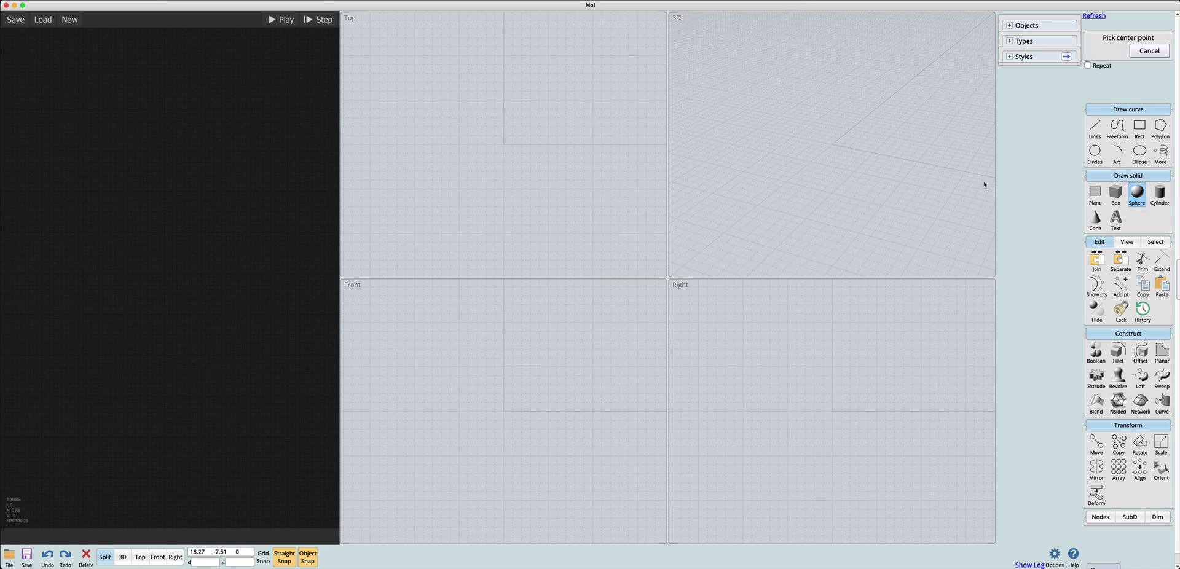
left_click(832, 148)
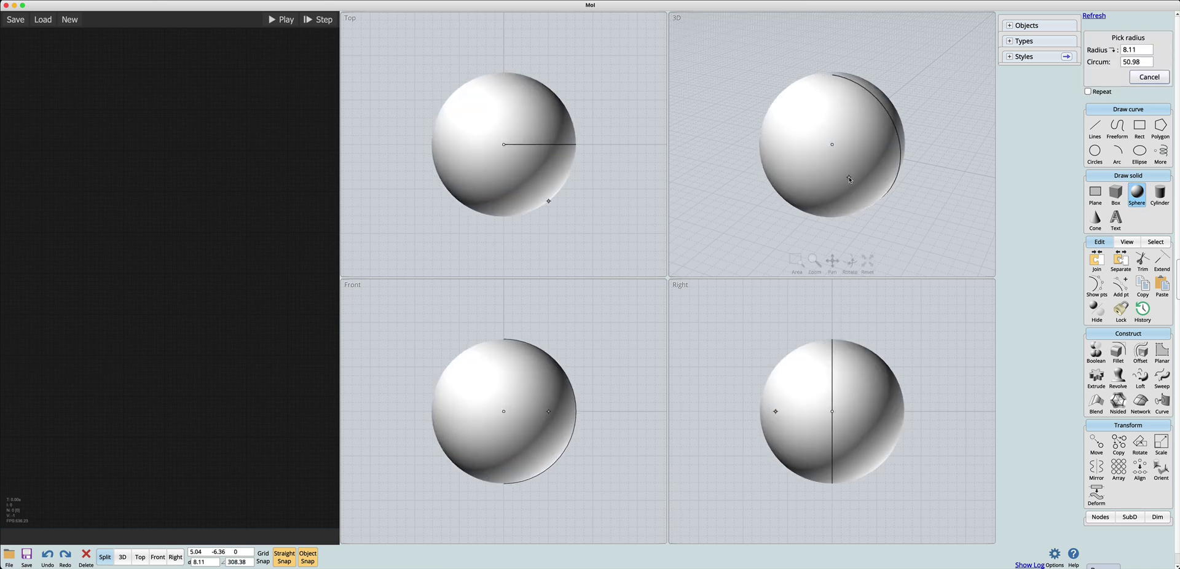
left_click(835, 85)
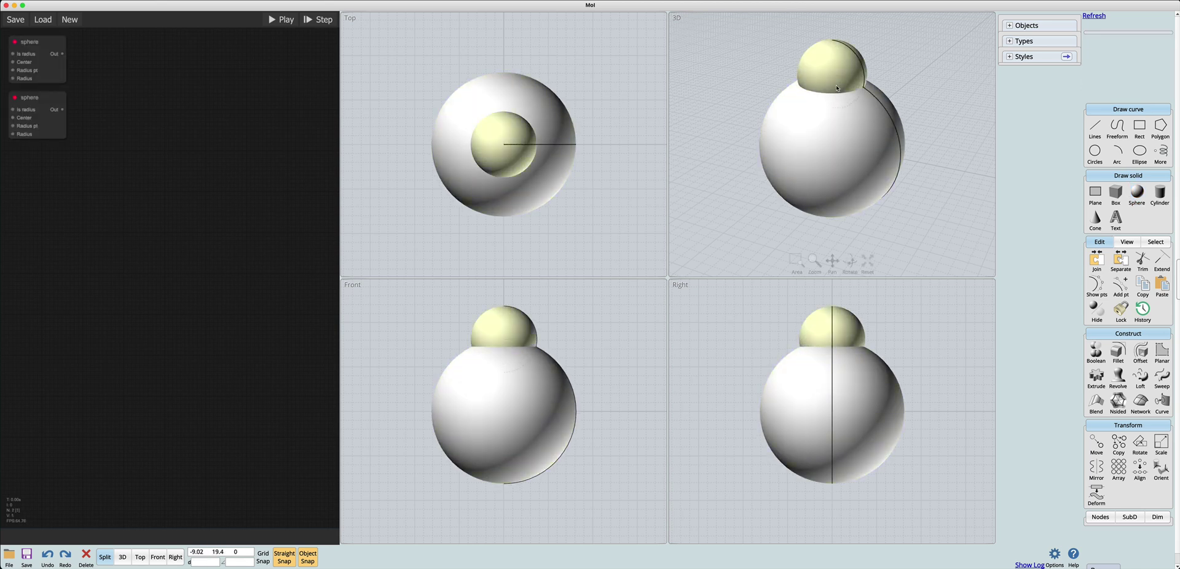
left_click(578, 113)
key("Escape")
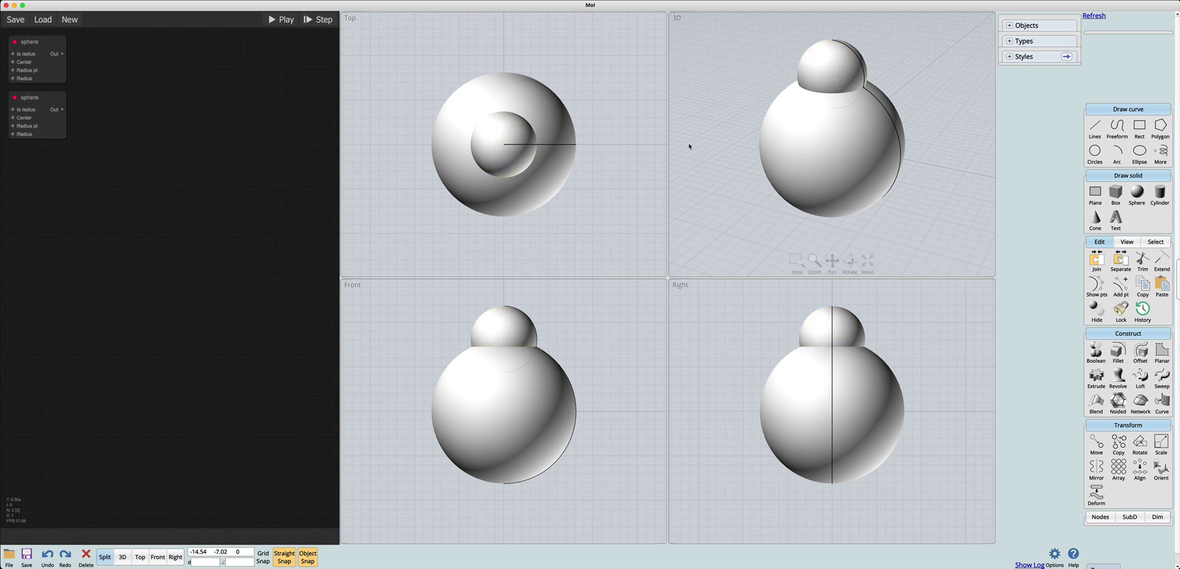
- Merge the large and small spheres into one solid with a Boolean union
left_click(833, 149)
left_click(834, 60)
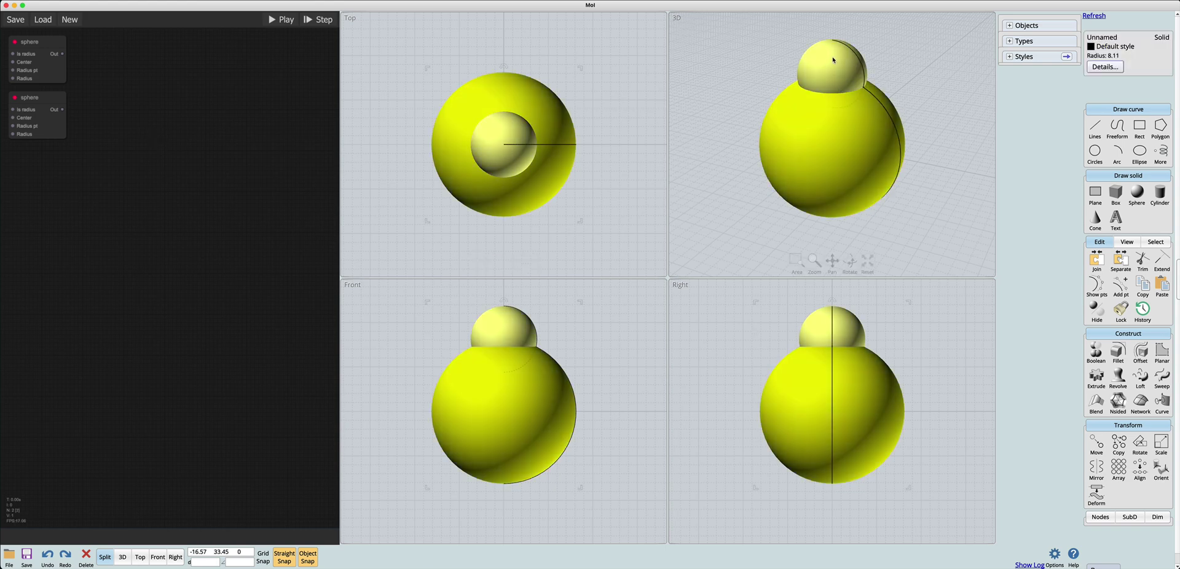
key("u")
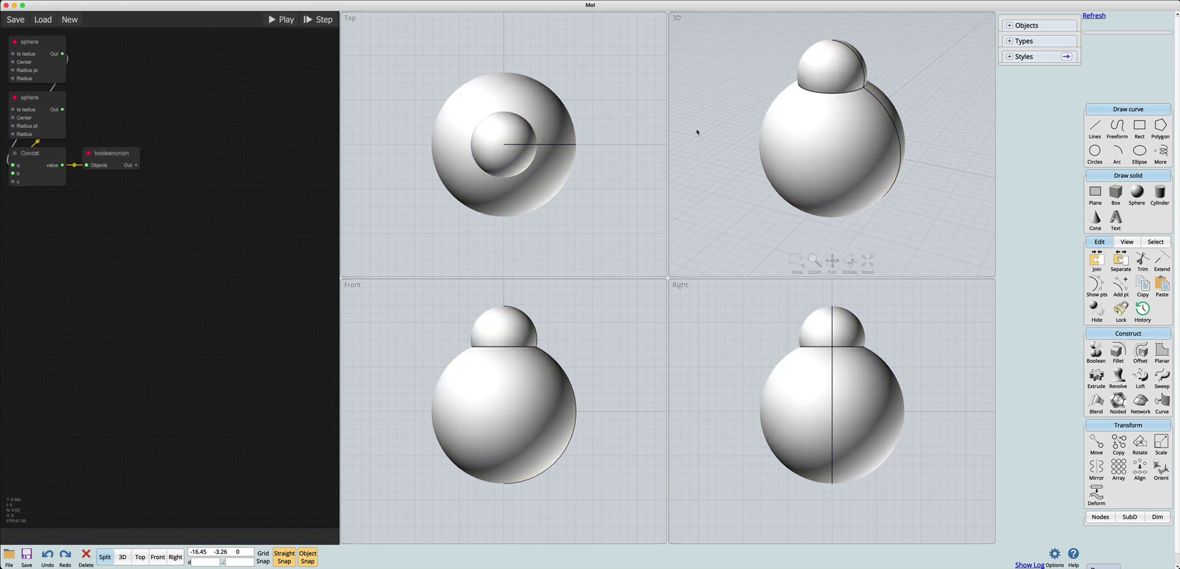
- Fillet the circular seam between the two spheres with a circular profile and a radius of about 1.93
left_click(827, 92)
left_click(827, 94)
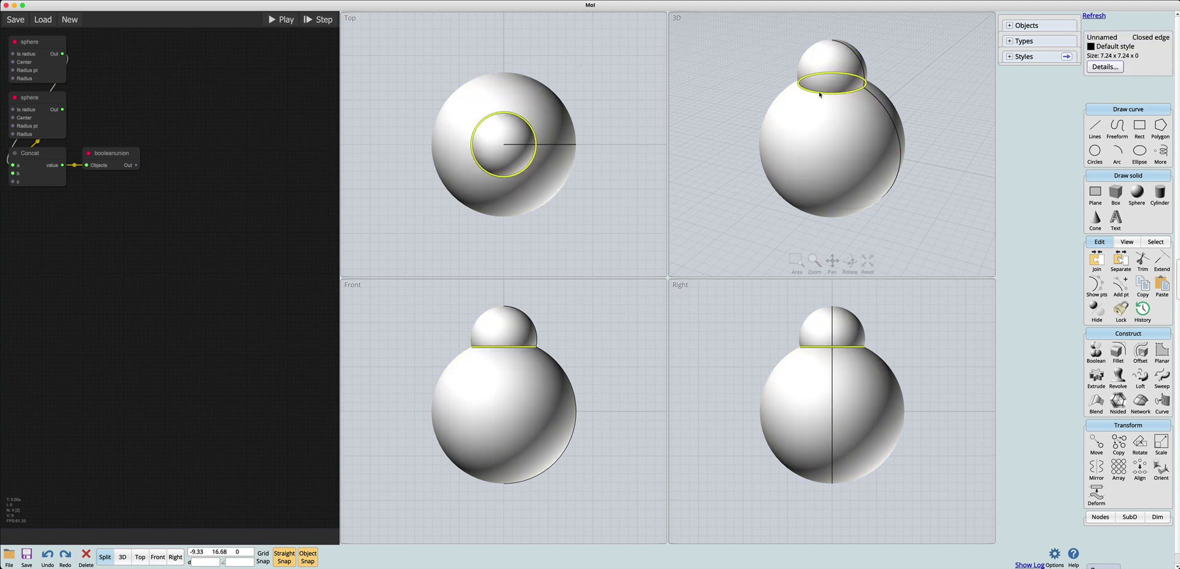
key("f")
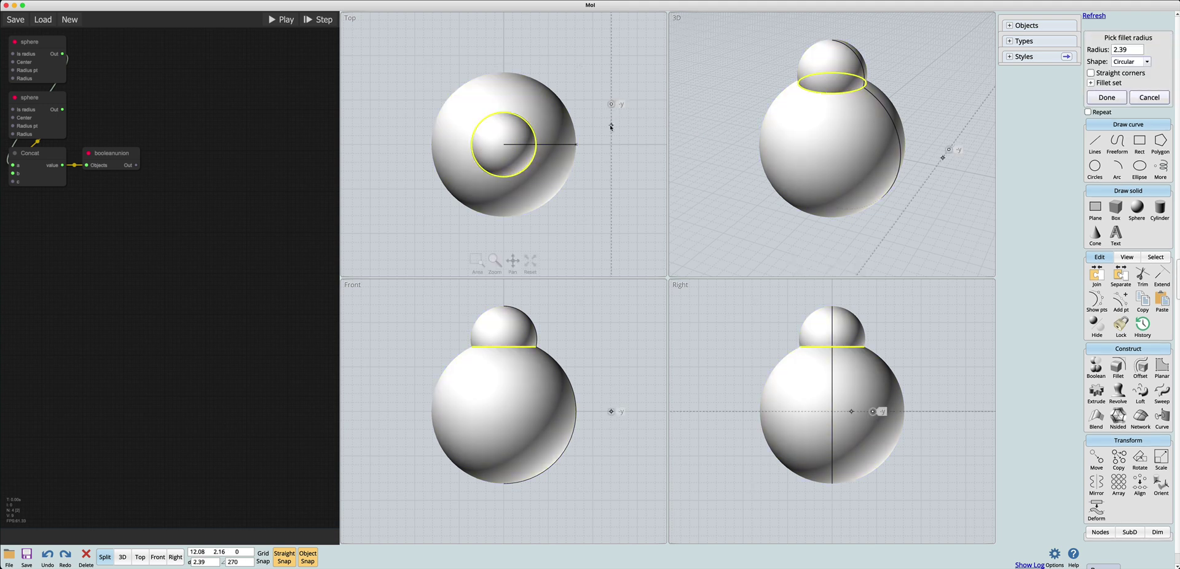
key("Return")
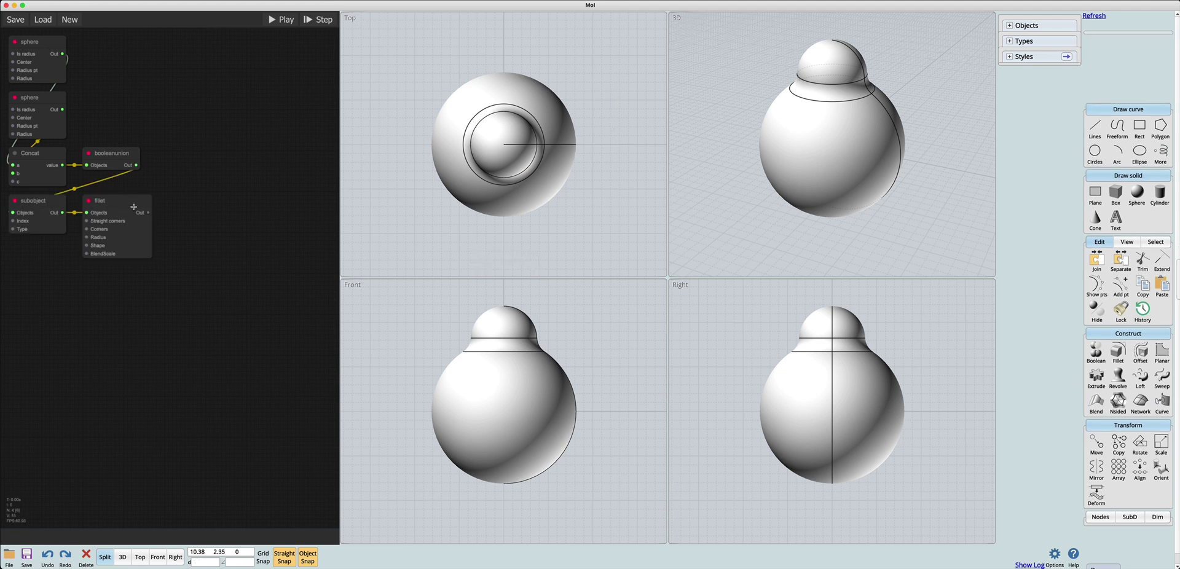
- Delete the filleted solid from the scene and start running the recorded node graph
left_click(839, 173)
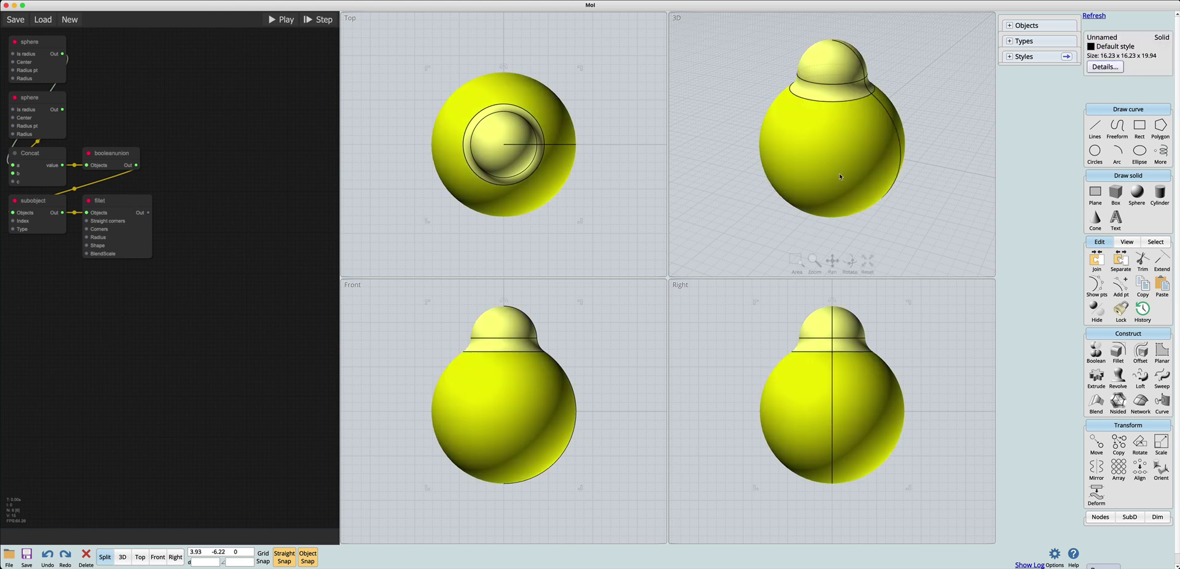
key("Delete")
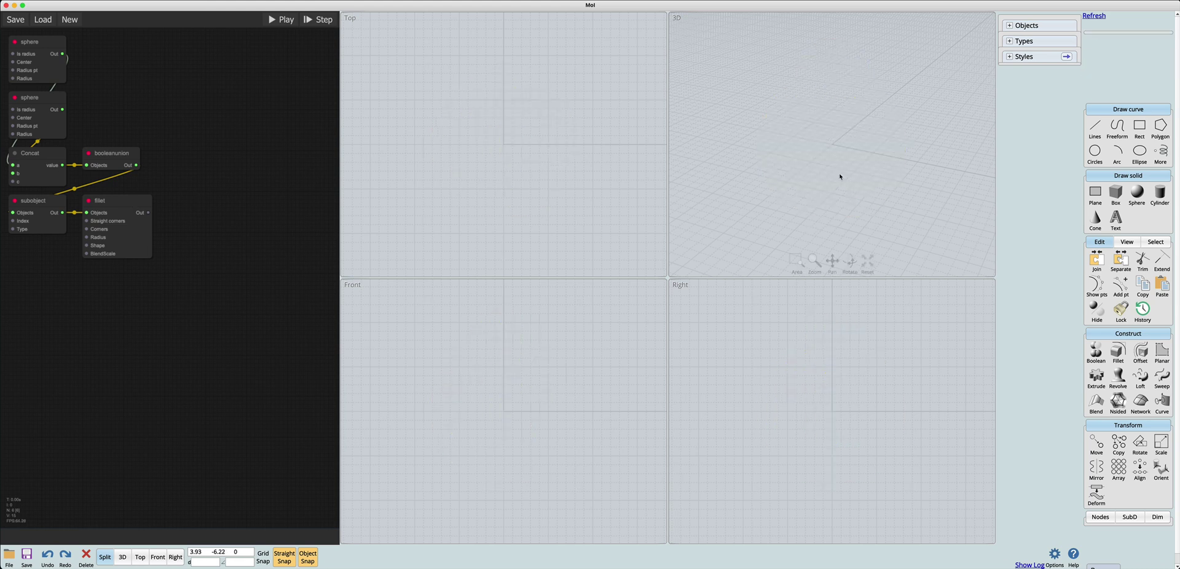
left_click(281, 20)
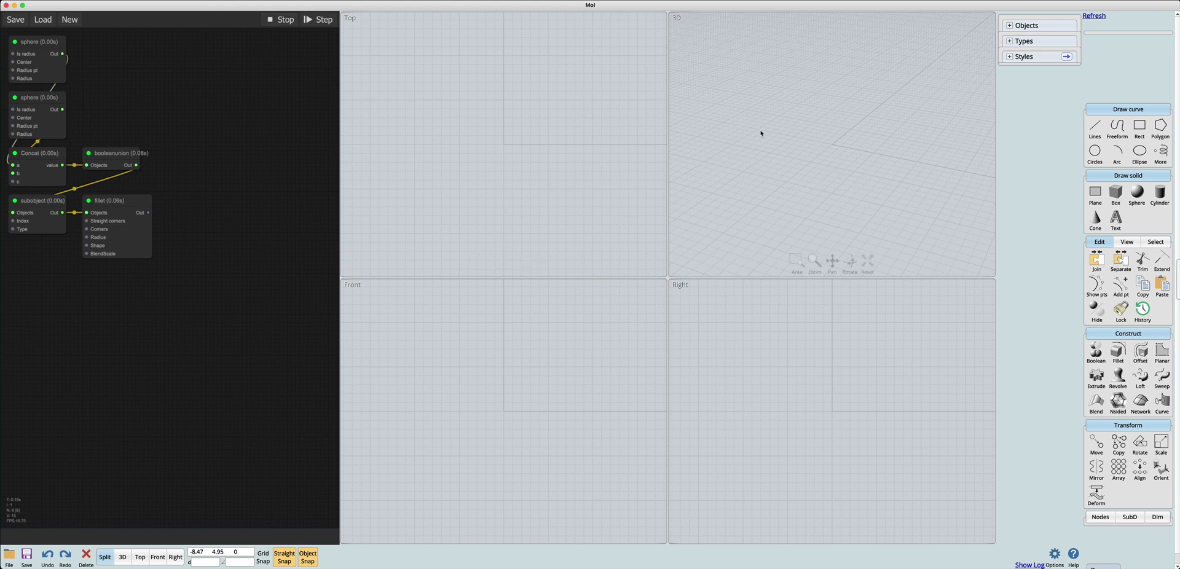
- Attach an Output node to the fillet node's result and review the fillet node's properties
left_click(146, 212)
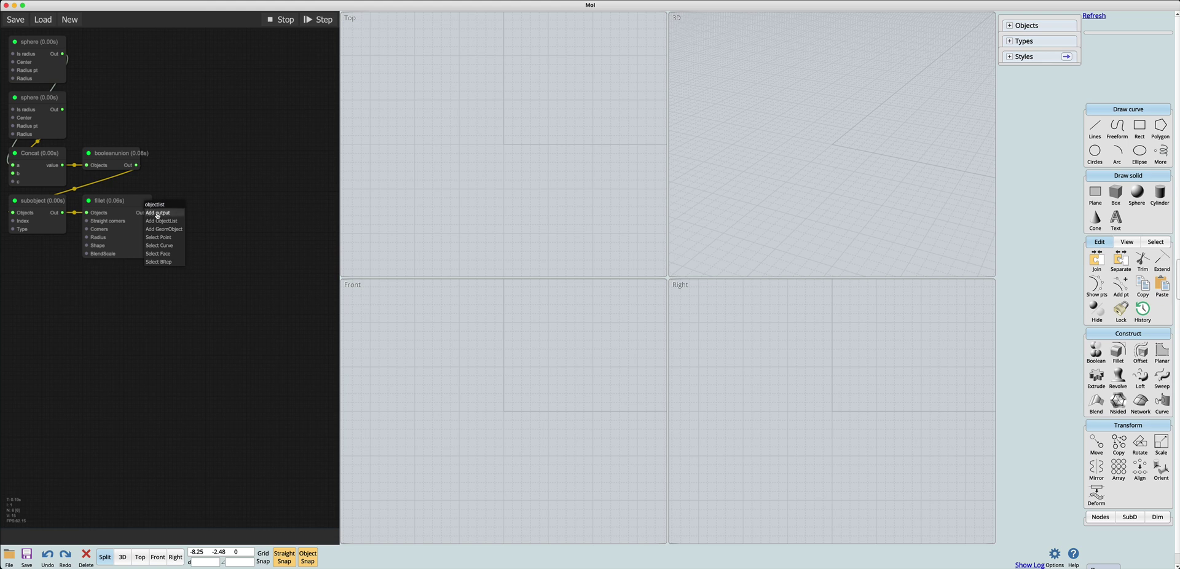
left_click(158, 213)
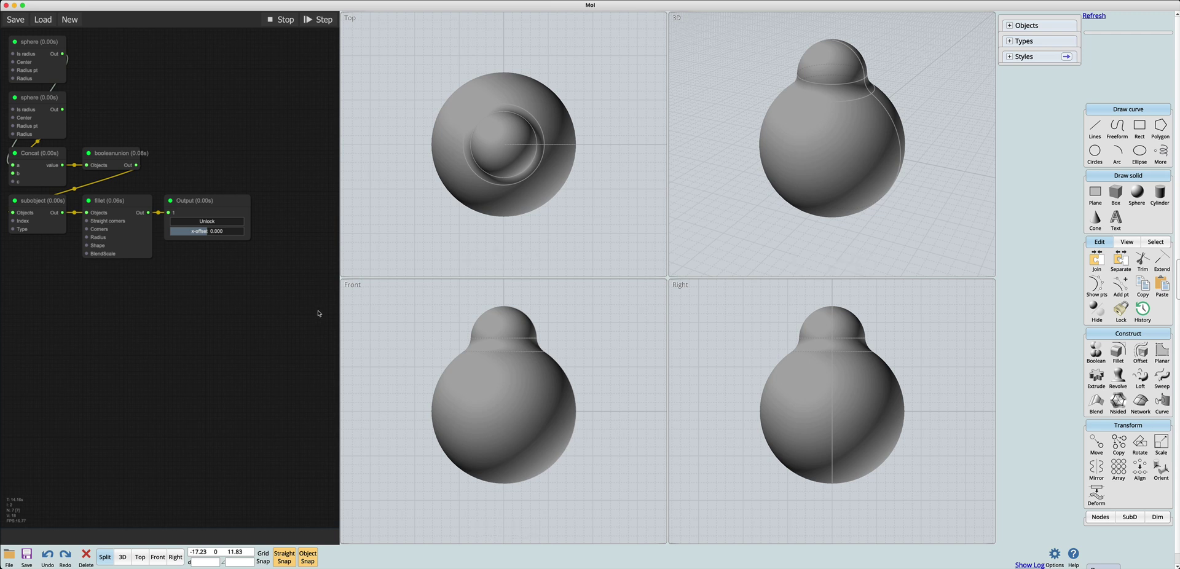
double_click(111, 201)
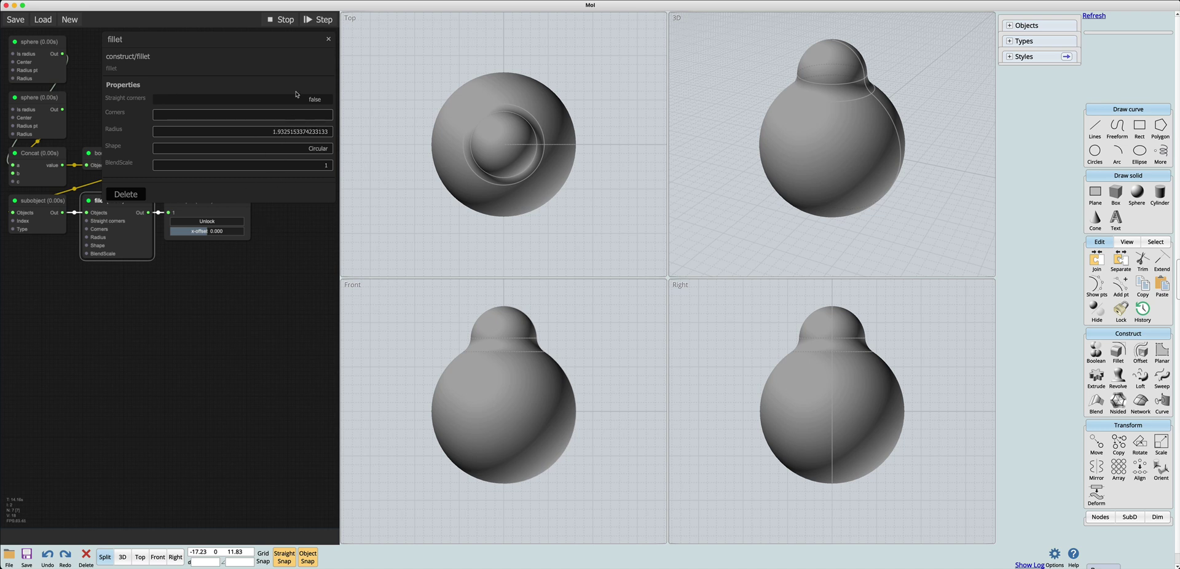
left_click(329, 39)
- Connect a float slider to the fillet node's Radius input, place it below the subobject node and set it to about 1.467
scroll(129, 257, "left", 3)
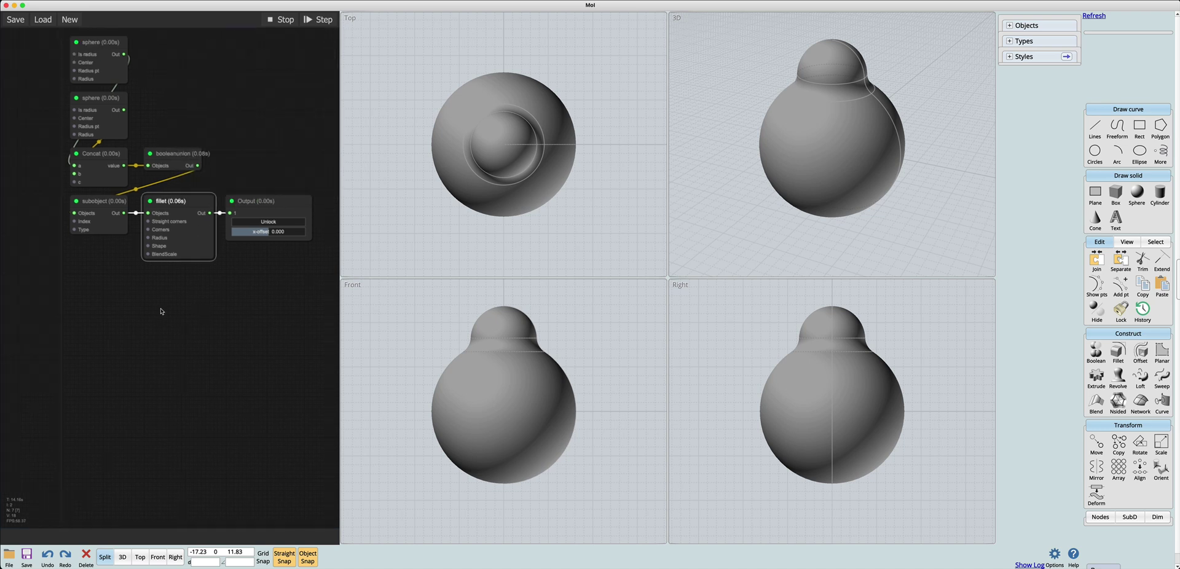
left_click(149, 237)
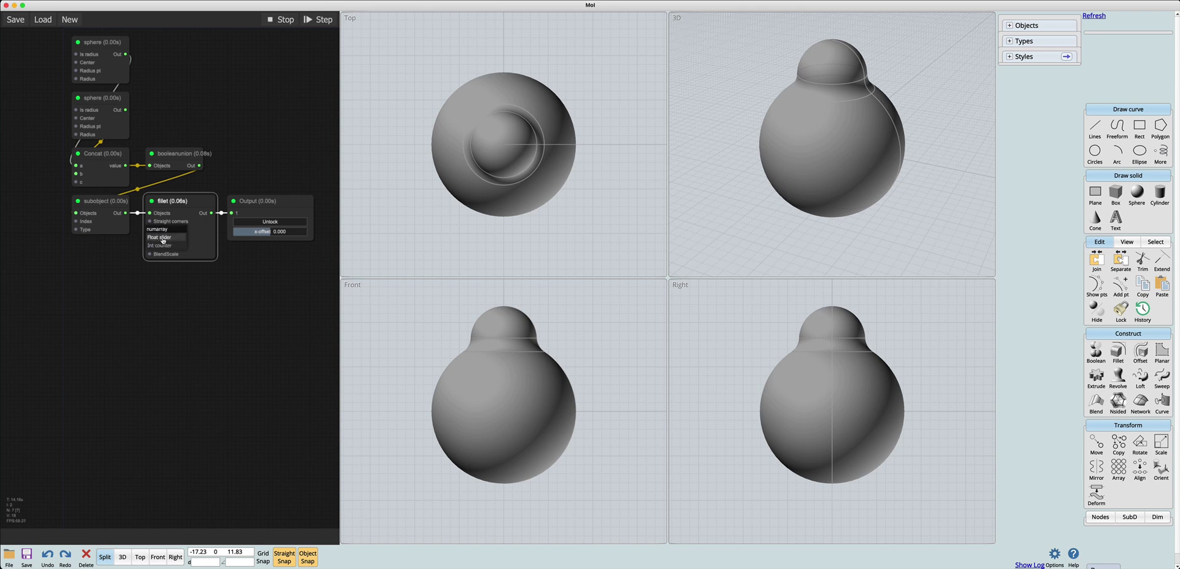
left_click(163, 240)
left_click_drag(97, 207, 73, 286)
- Remove the Output node attached to the fillet node
left_click(255, 208)
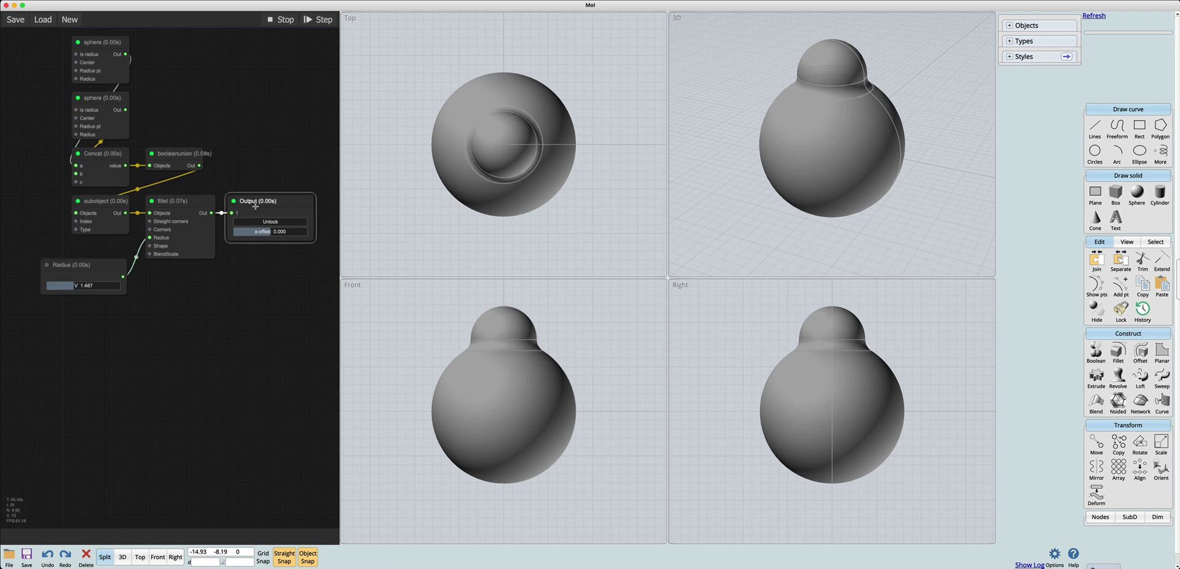
right_click(257, 205)
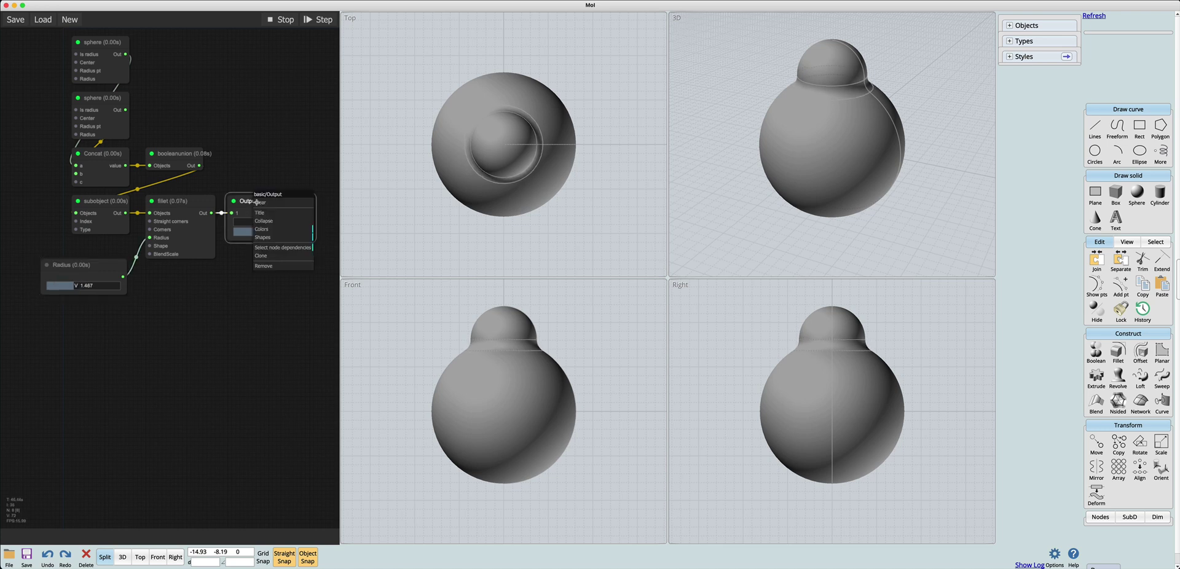
left_click(275, 267)
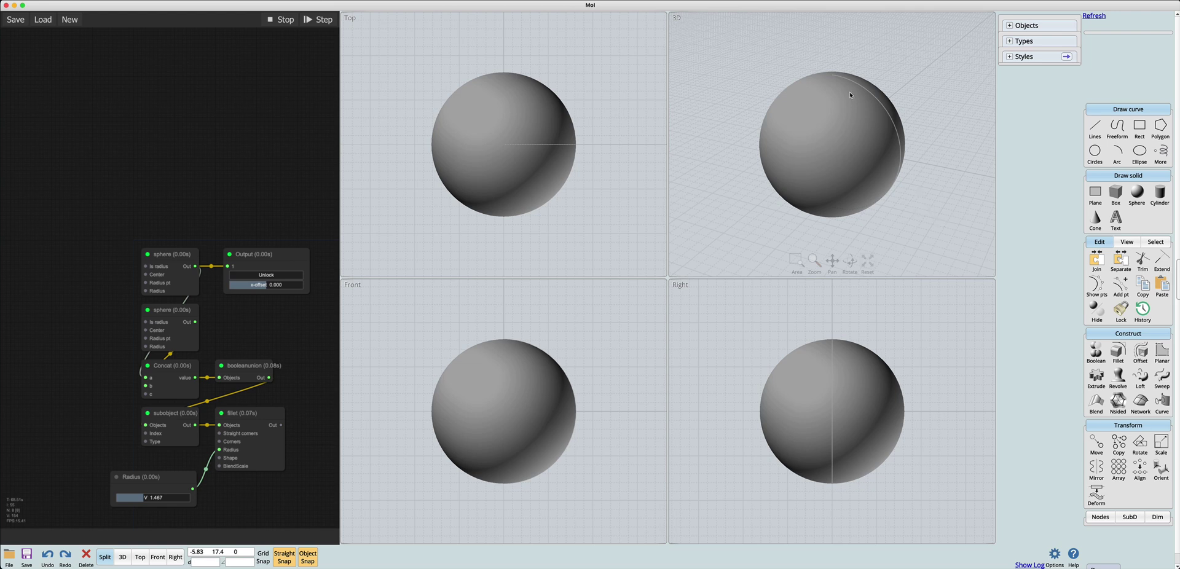
- Unlock the large sphere generated by the first sphere node's output and select it in the 3D view
left_click_drag(899, 87, 862, 171)
left_click_drag(949, 132, 862, 210)
left_click(271, 275)
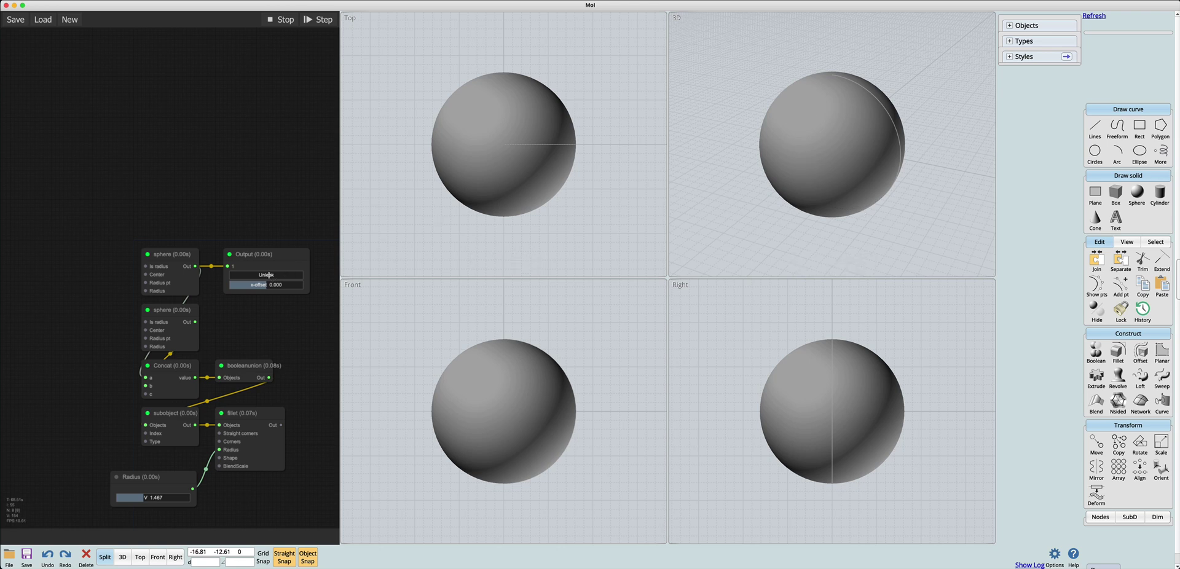
left_click(849, 157)
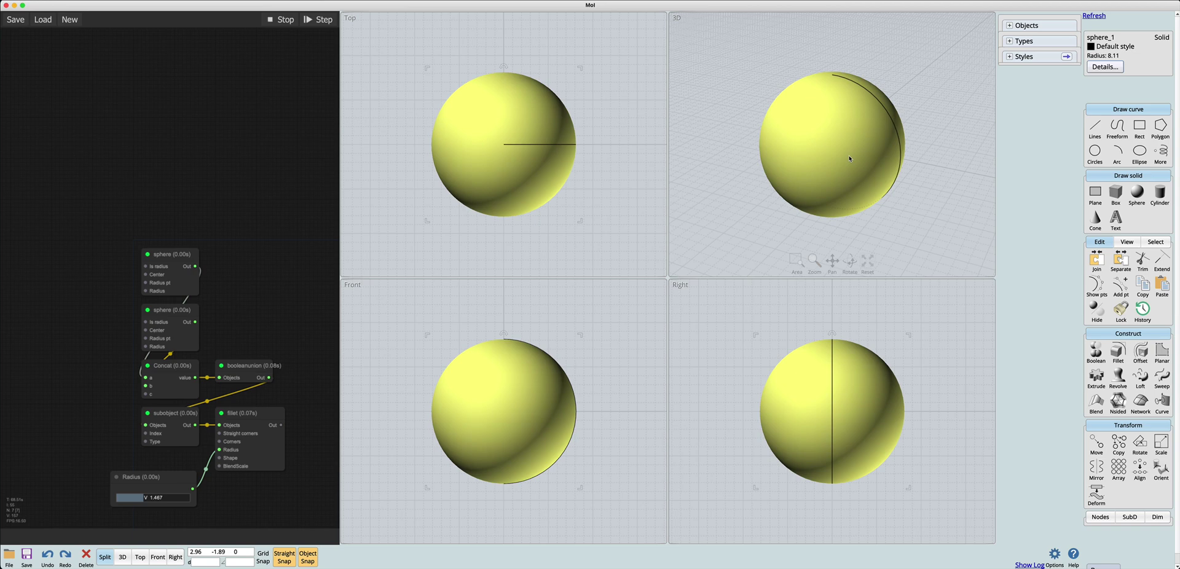
- Move the unlocked large sphere off the filleted body and scale it down to a radius of about 4.52
key("super+z")
key("super+z")
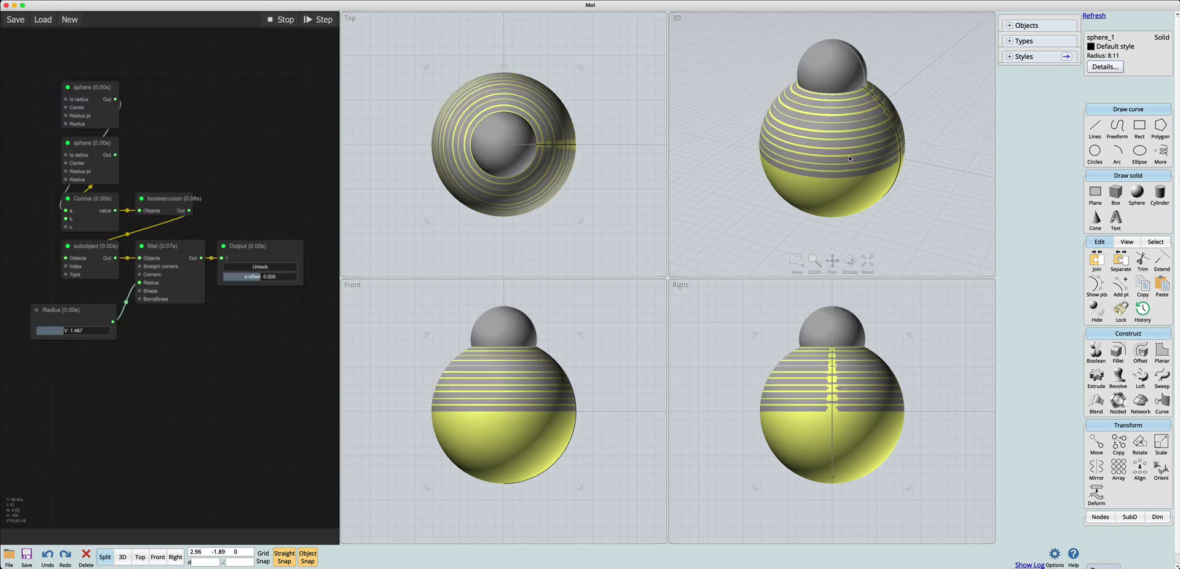
left_click_drag(849, 157, 777, 164)
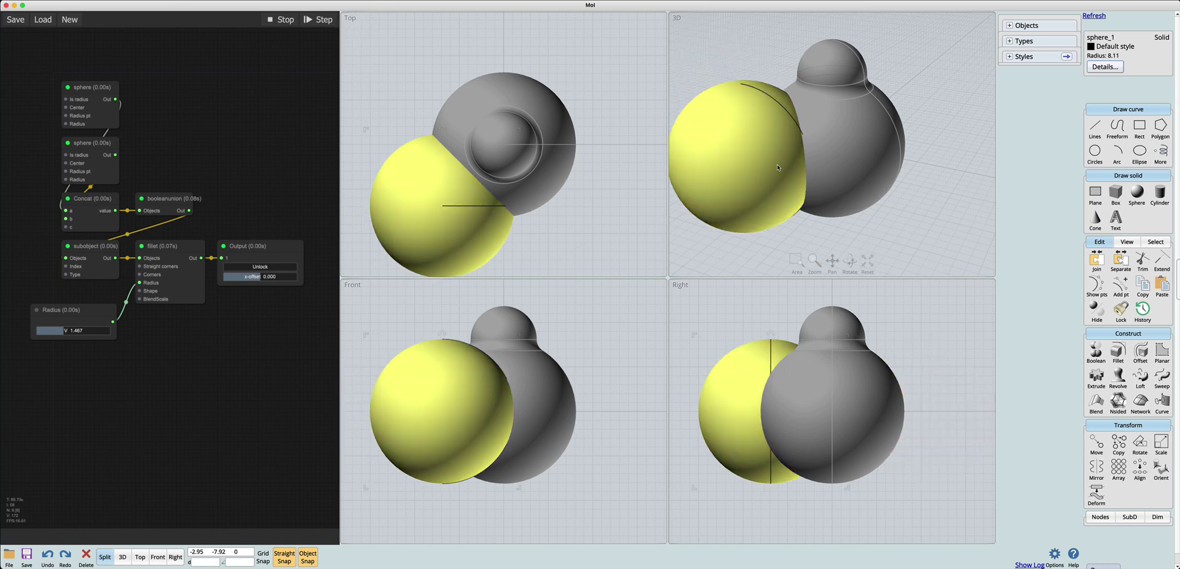
key("s")
left_click(877, 198)
left_click(844, 202)
left_click(859, 201)
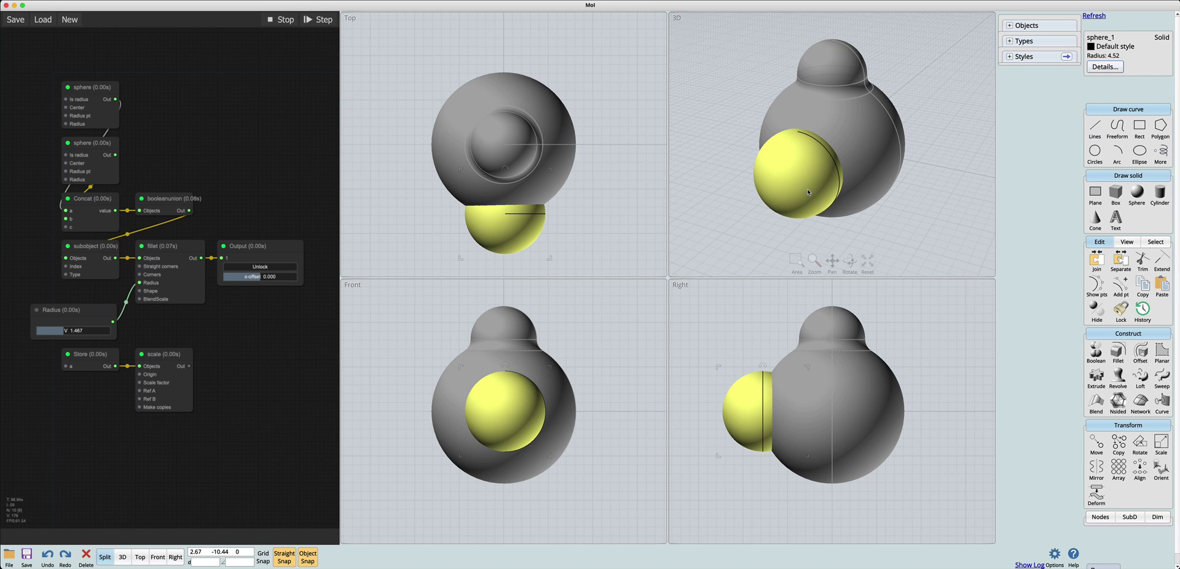
- Delete the scaled-down sphere from the scene
key("Delete")
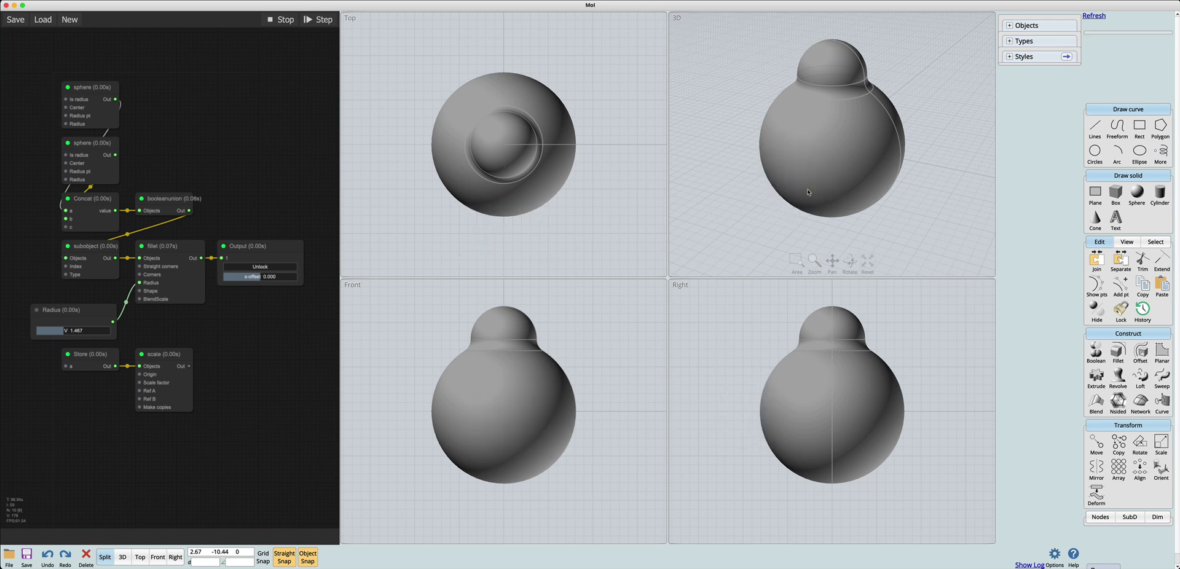
key("super+z")
key("super+z")
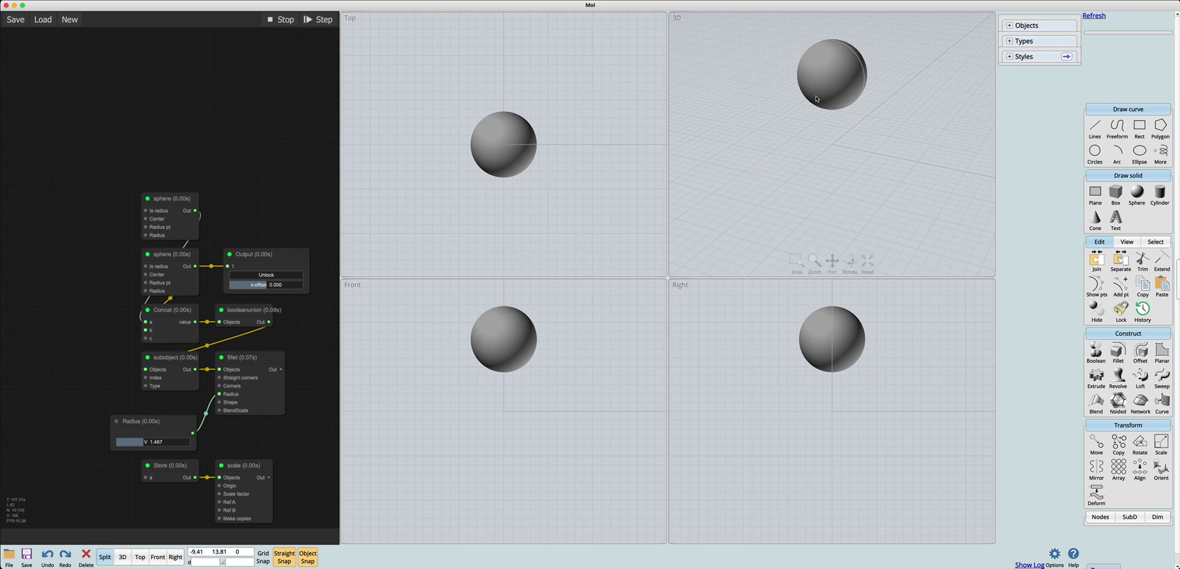
- Replace the second sphere node, which generates the small sphere, with a live object
left_click(174, 254)
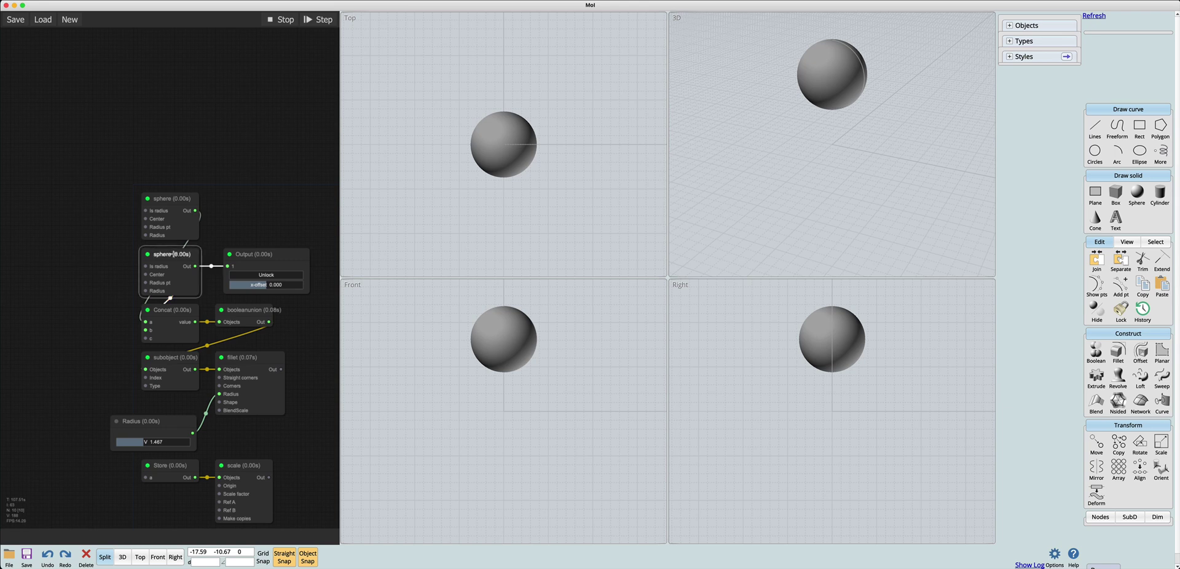
right_click(174, 253)
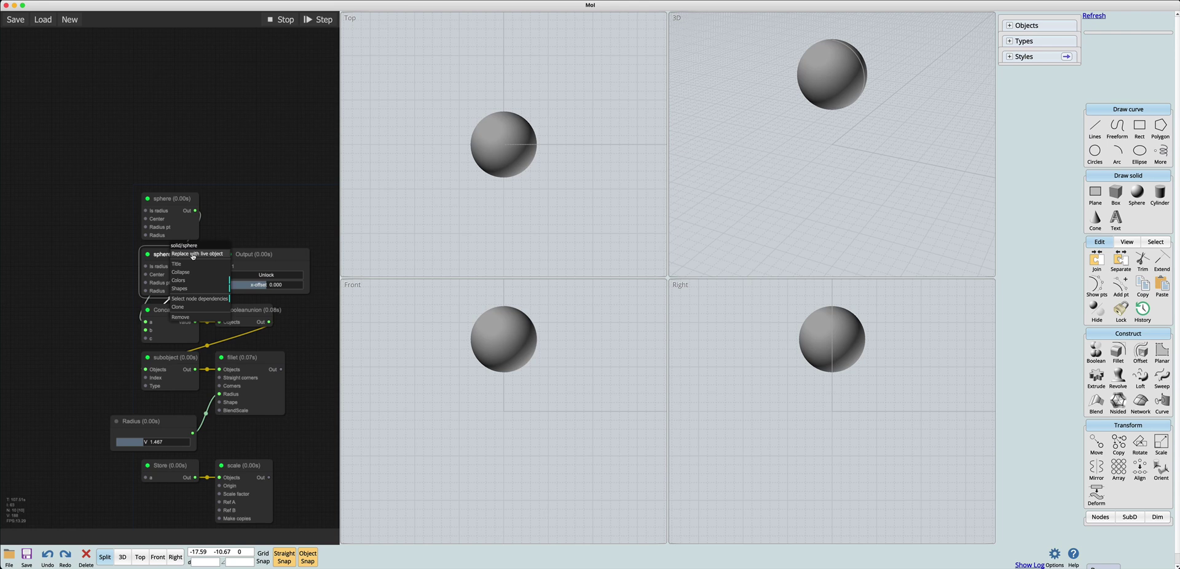
left_click(193, 256)
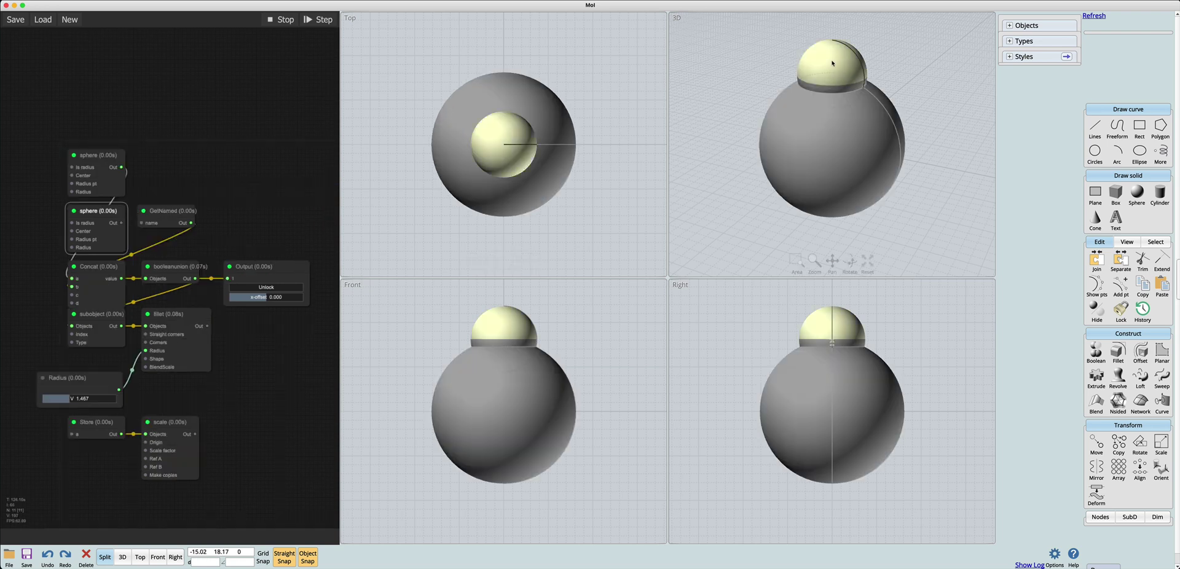
- Stretch the live small sphere to about 10.17 × 7.04 × 7.04 and move it slightly in the Front view
left_click(833, 59)
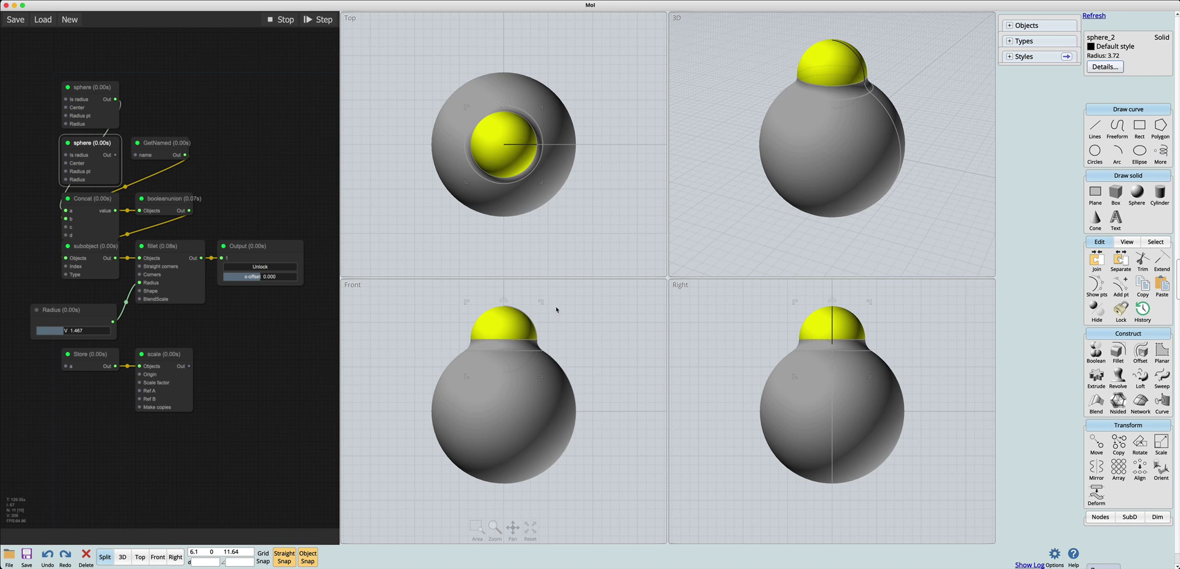
left_click_drag(542, 303, 551, 300)
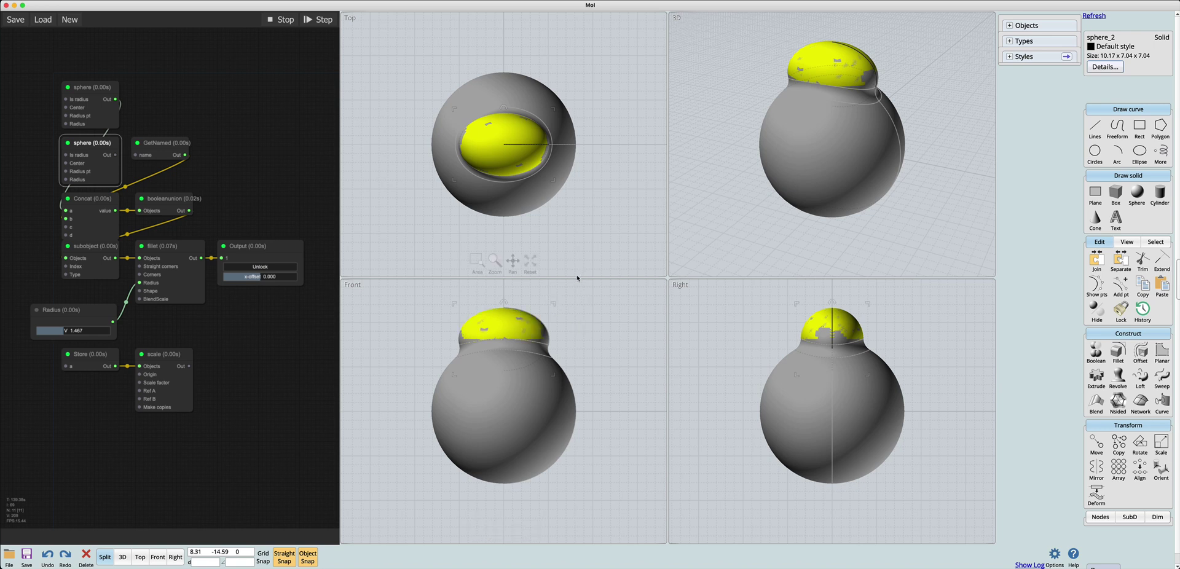
key("m")
left_click(569, 327)
left_click(579, 332)
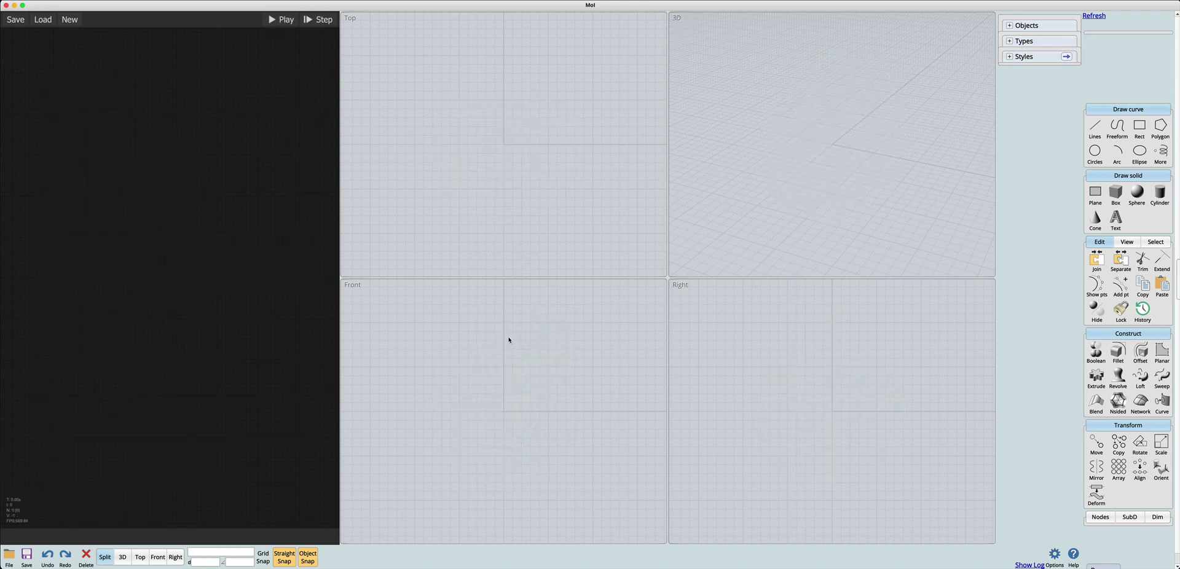
- Draw a shallow upright cone centred on the origin with a base radius of about 8.3
left_click(1095, 219)
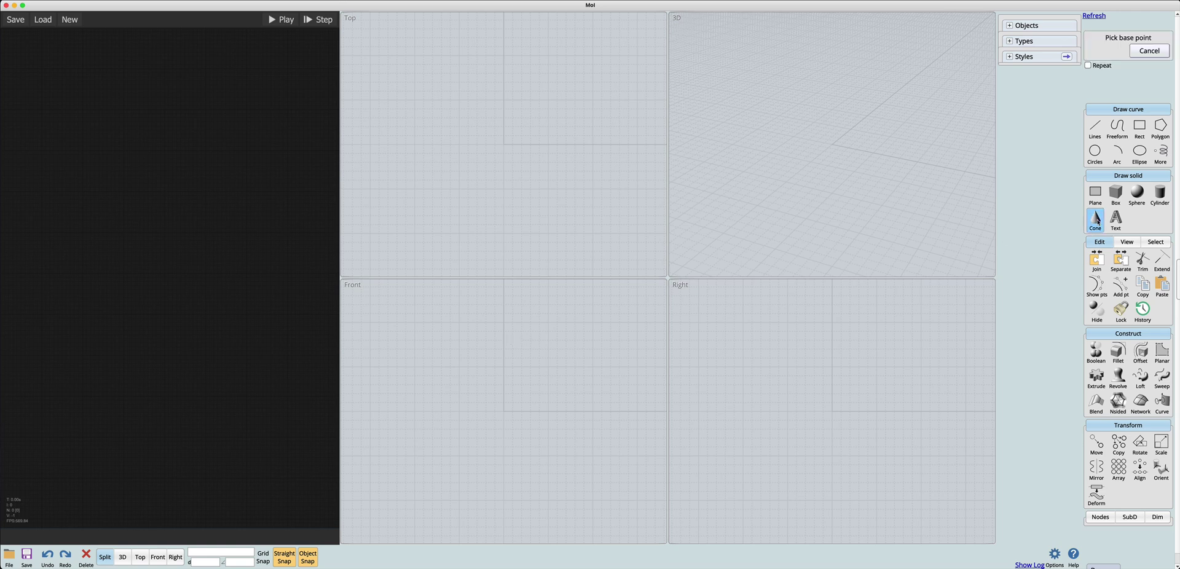
left_click(833, 145)
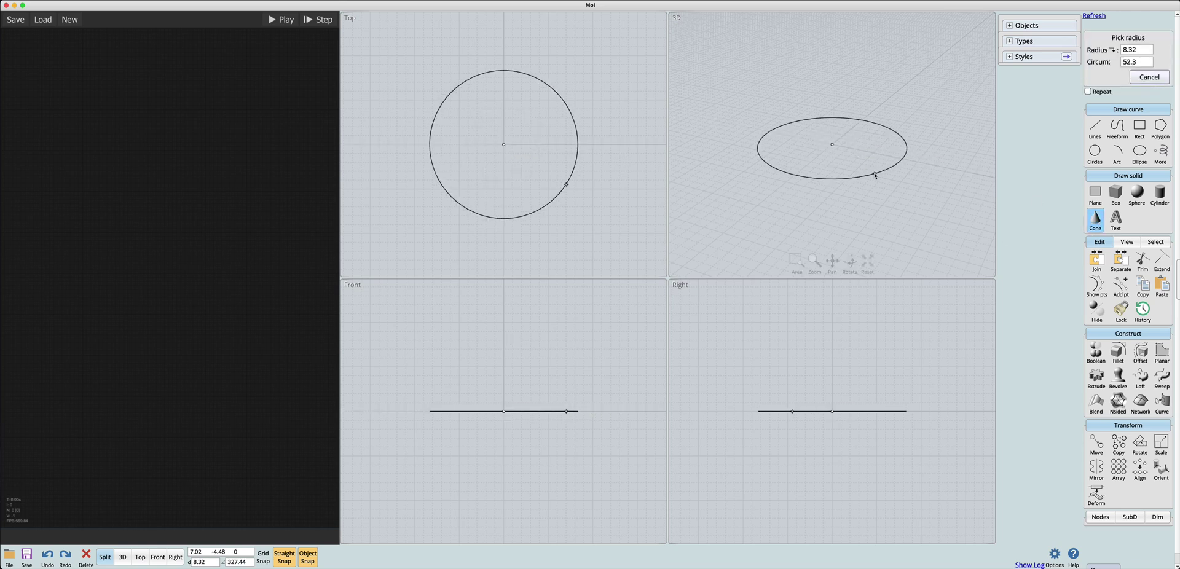
left_click(871, 174)
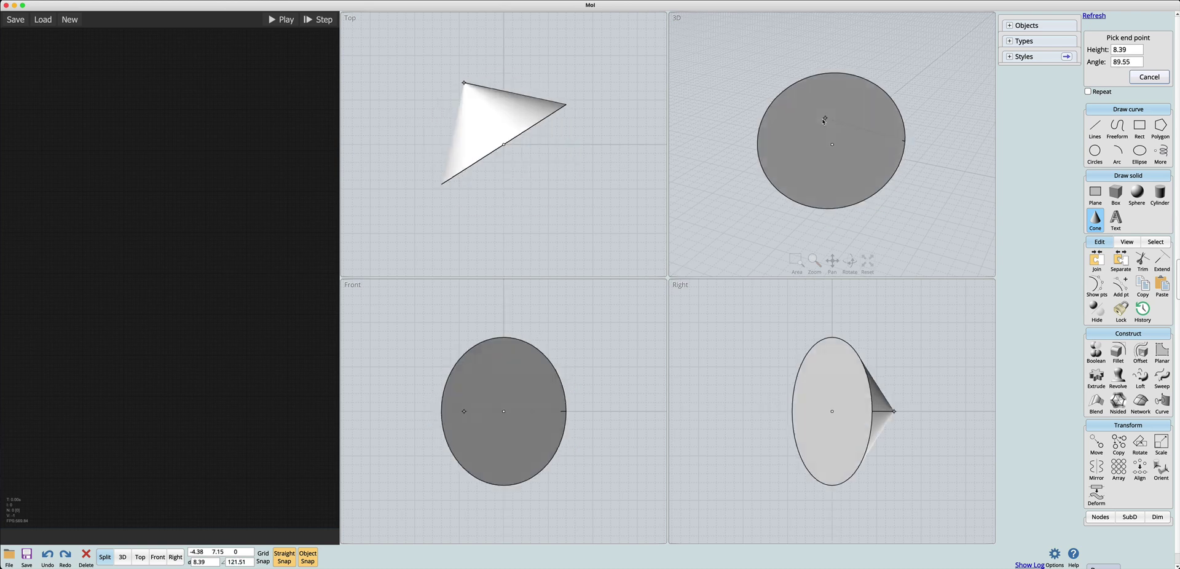
left_click(835, 134)
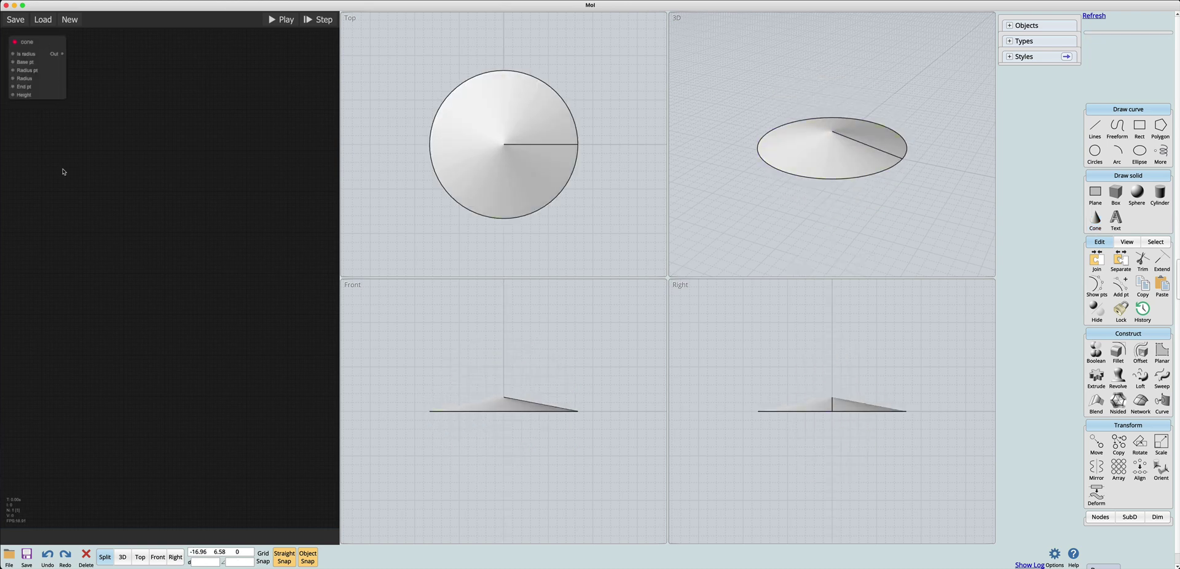
right_click(110, 156)
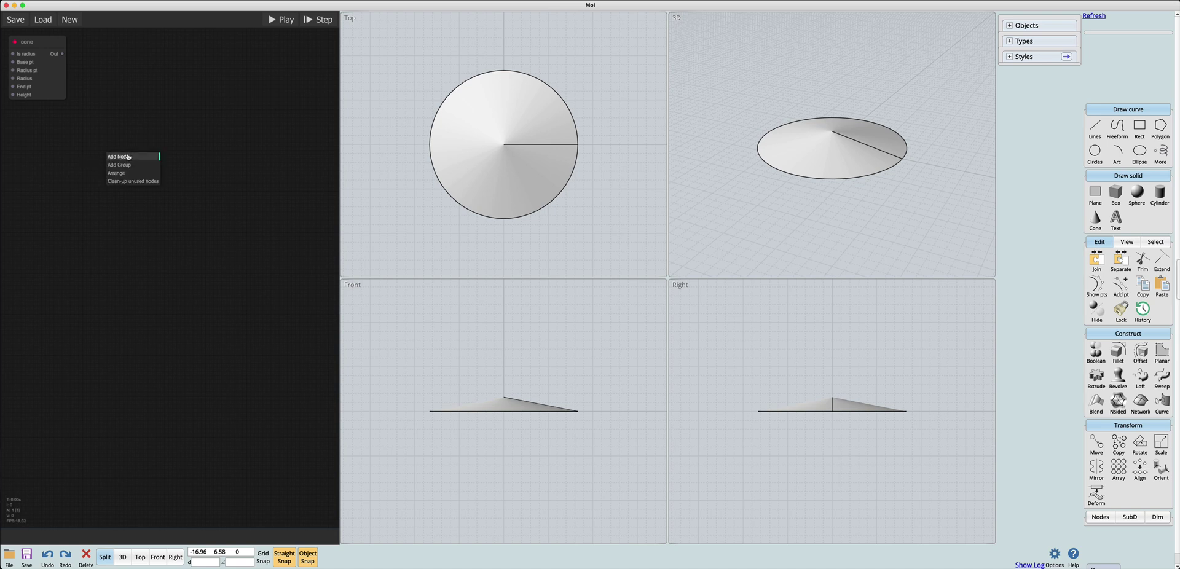
left_click(129, 157)
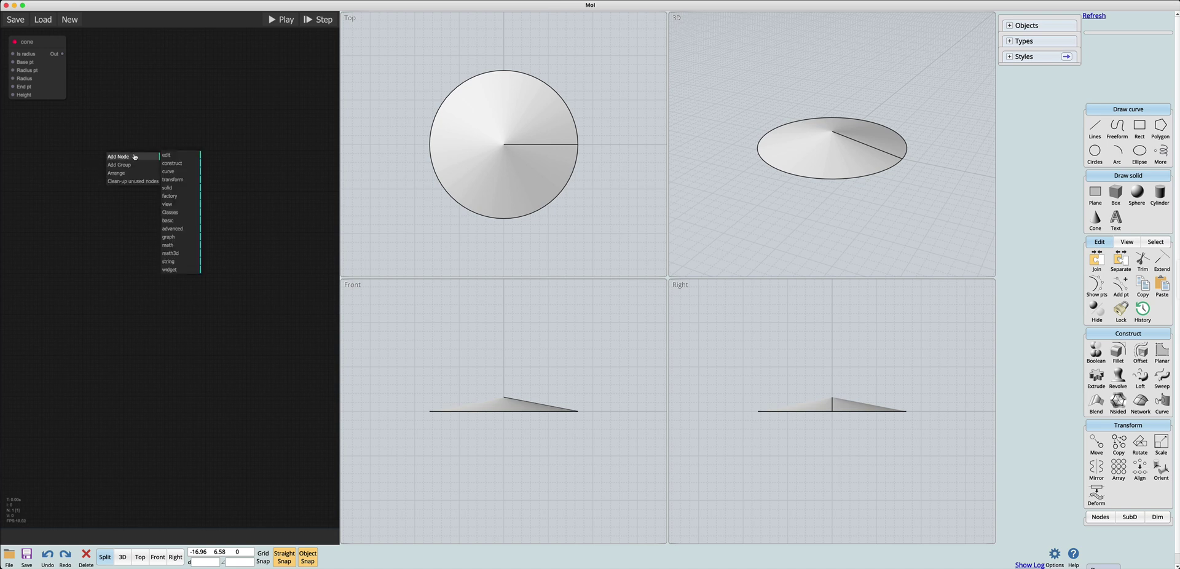
left_click(184, 176)
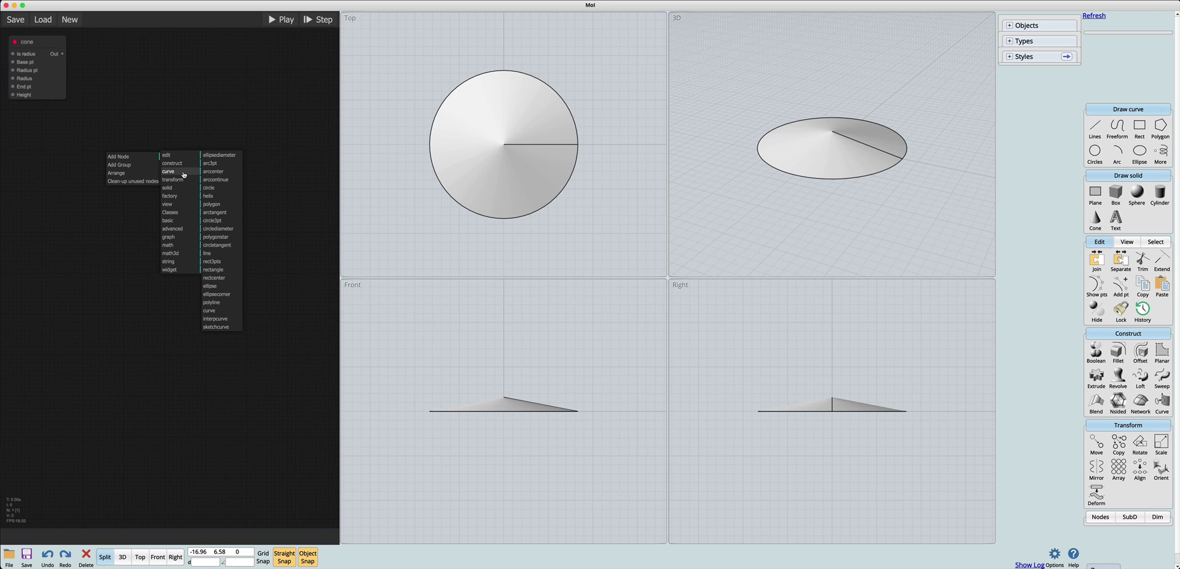
left_click(179, 173)
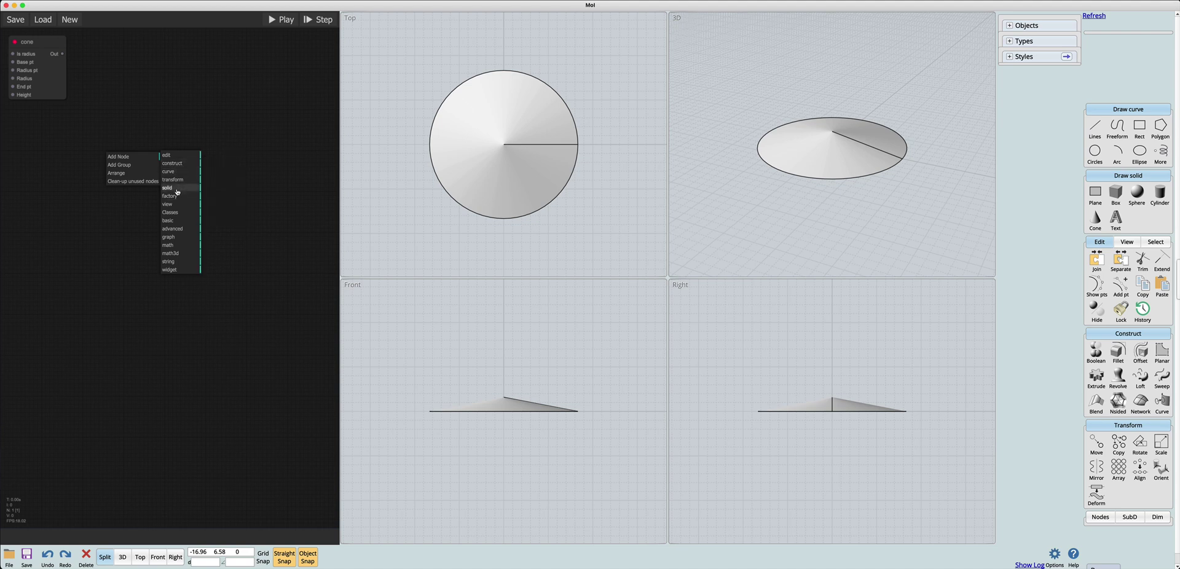
left_click(177, 191)
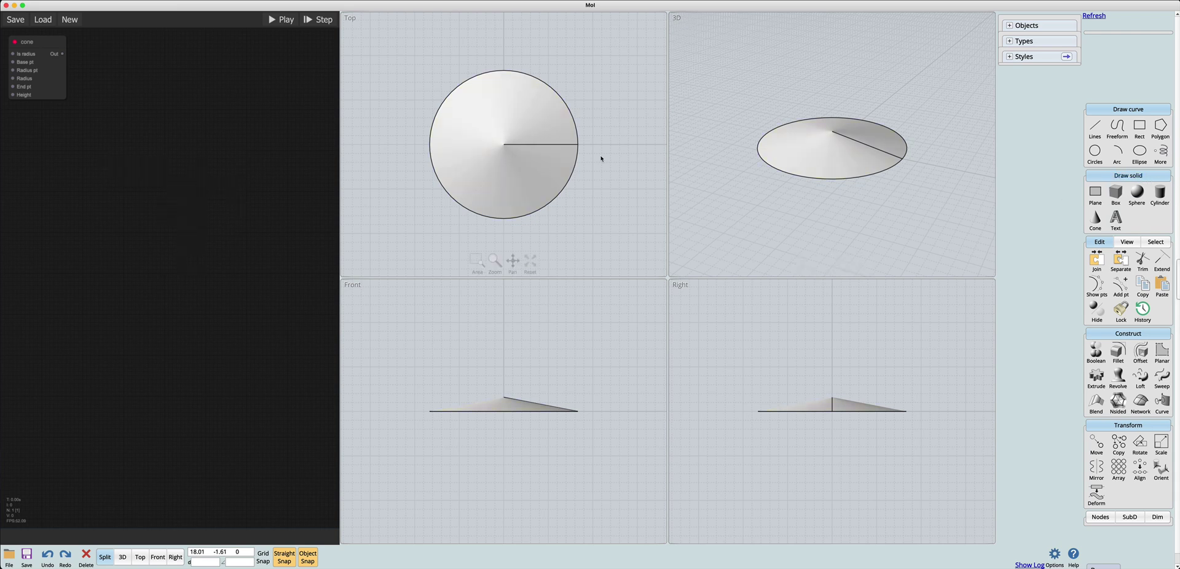
- Search the node library for "box" and add a solid/box node to the graph
double_click(139, 152)
type("box")
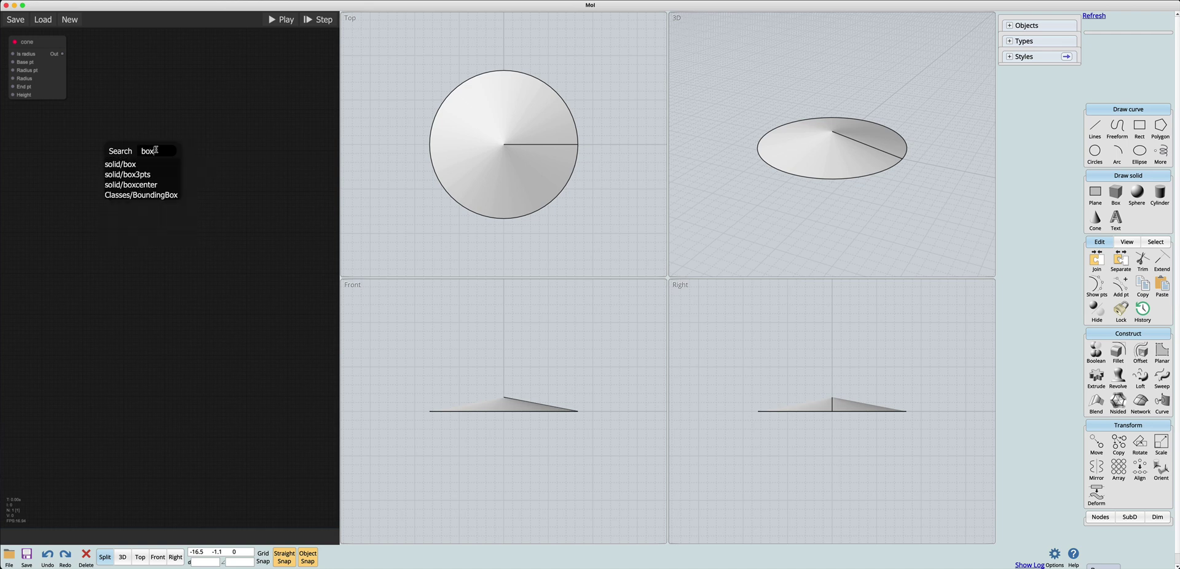
key("Down")
key("Return")
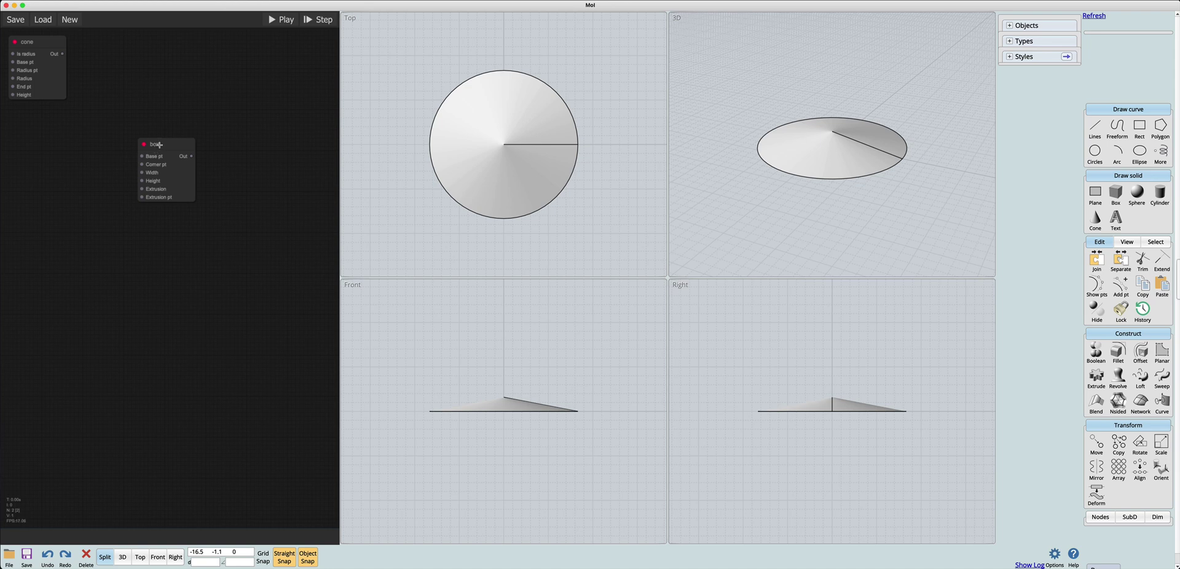
- Delete the cone from the scene and remove its node from the graph
left_click(859, 158)
key("Delete")
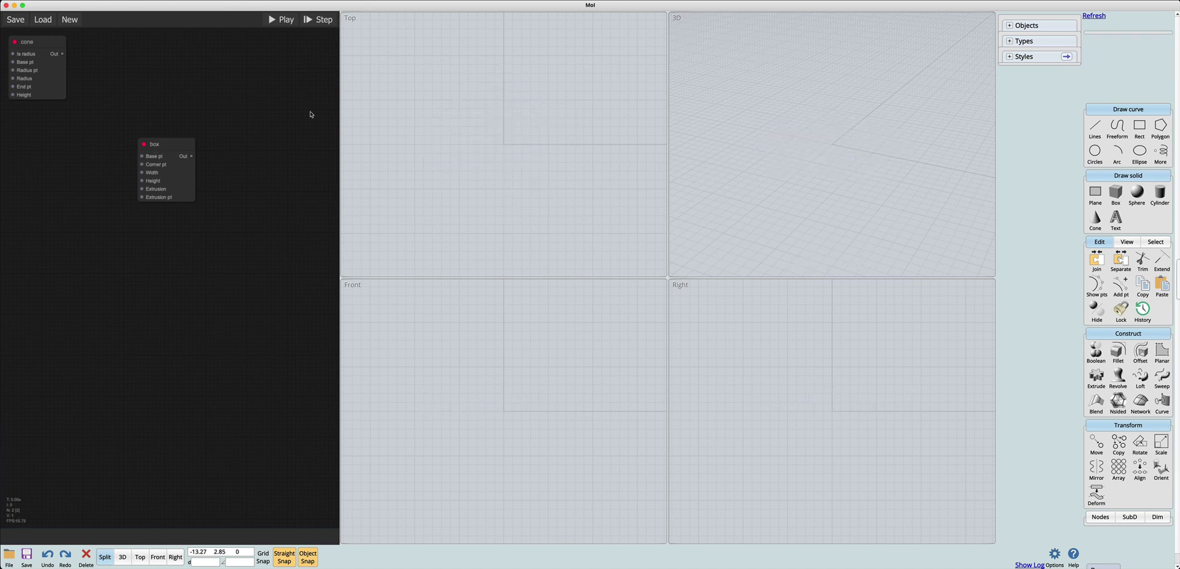
right_click(55, 52)
left_click(71, 102)
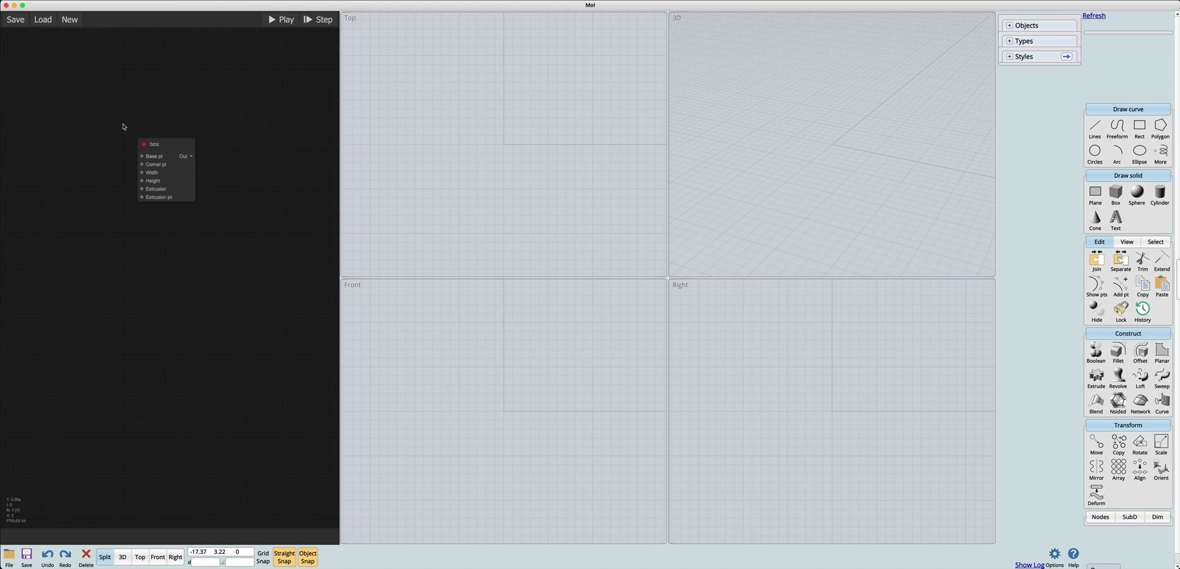
- Add an output node to the box node's Out connector and start playing the graph
left_click_drag(182, 156, 191, 150)
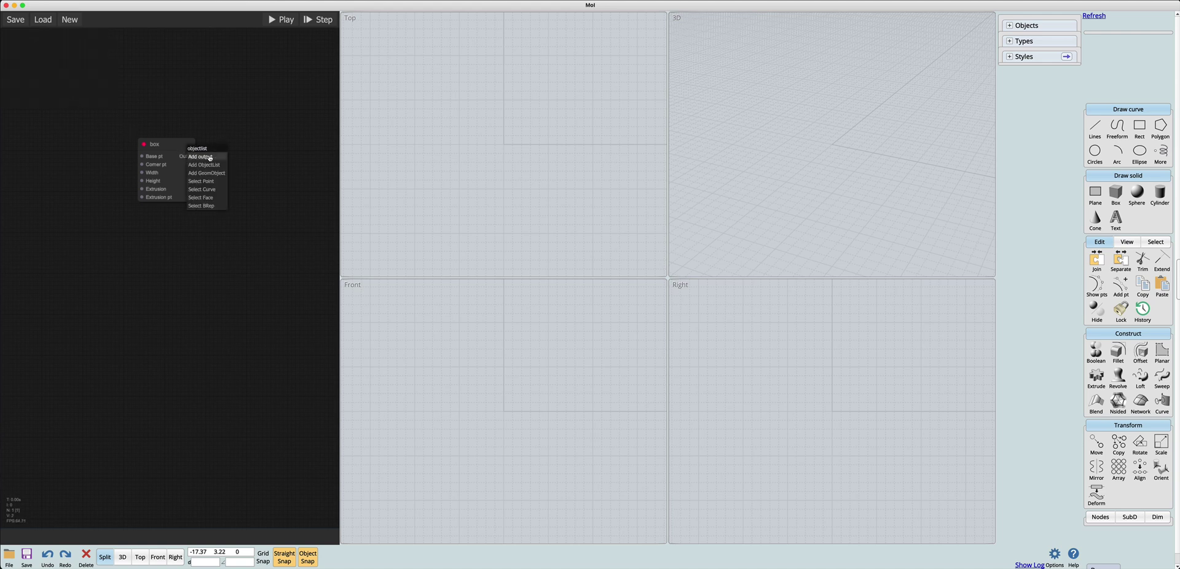
left_click(202, 158)
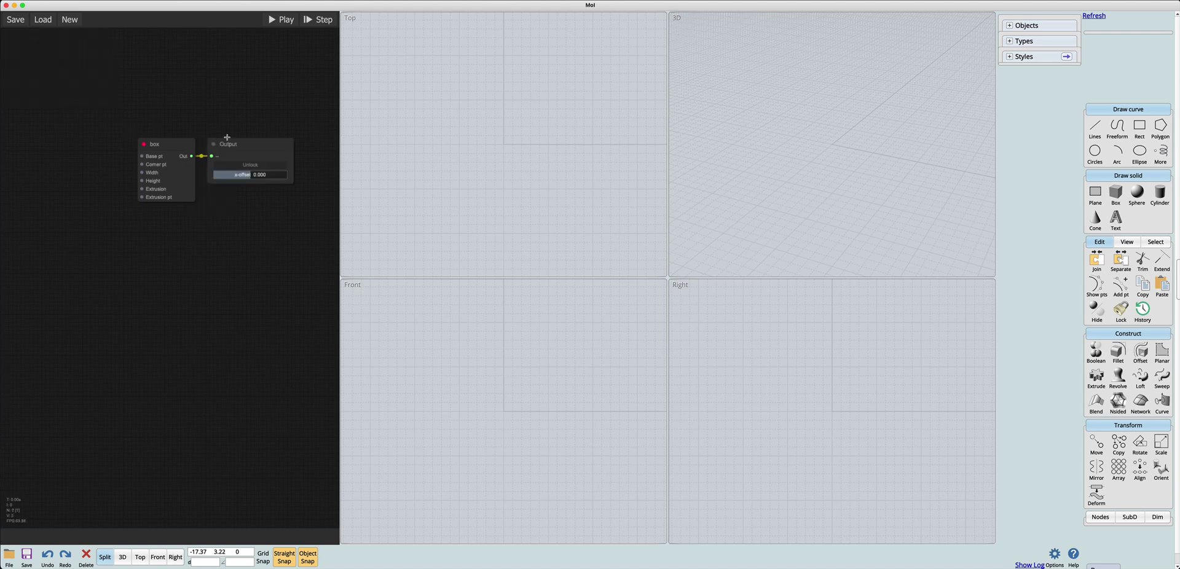
left_click(281, 19)
double_click(108, 113)
type("point")
key("Down")
key("Down")
key("Down")
key("Down")
key("Down")
key("Down")
key("Down")
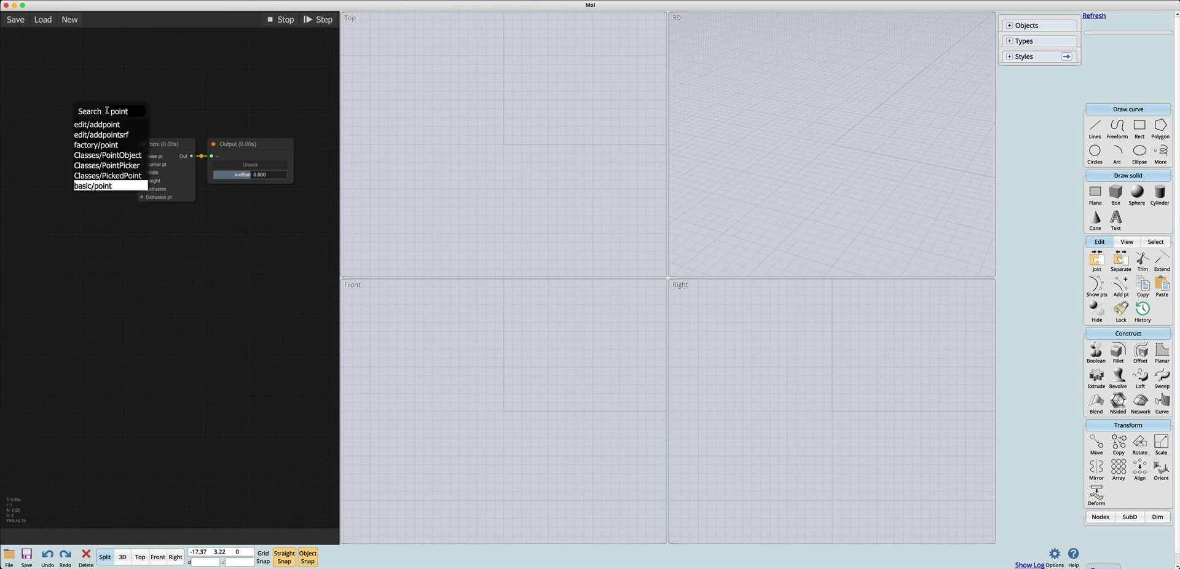
left_click(154, 64)
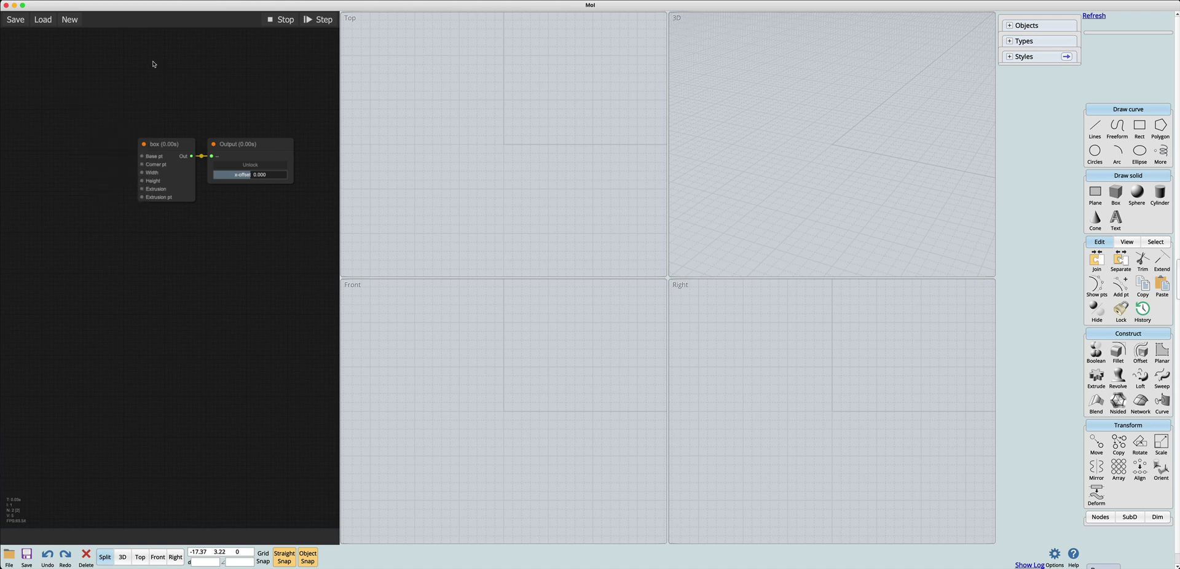
- Feed the box node's Base pt input with an expanded point constant
left_click(142, 156)
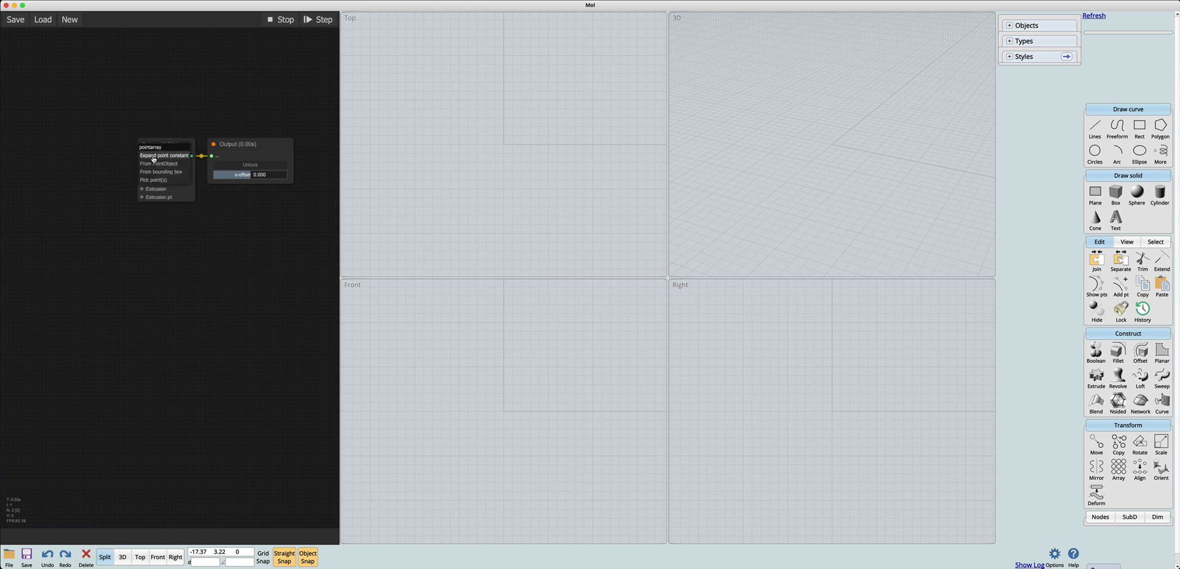
left_click(154, 156)
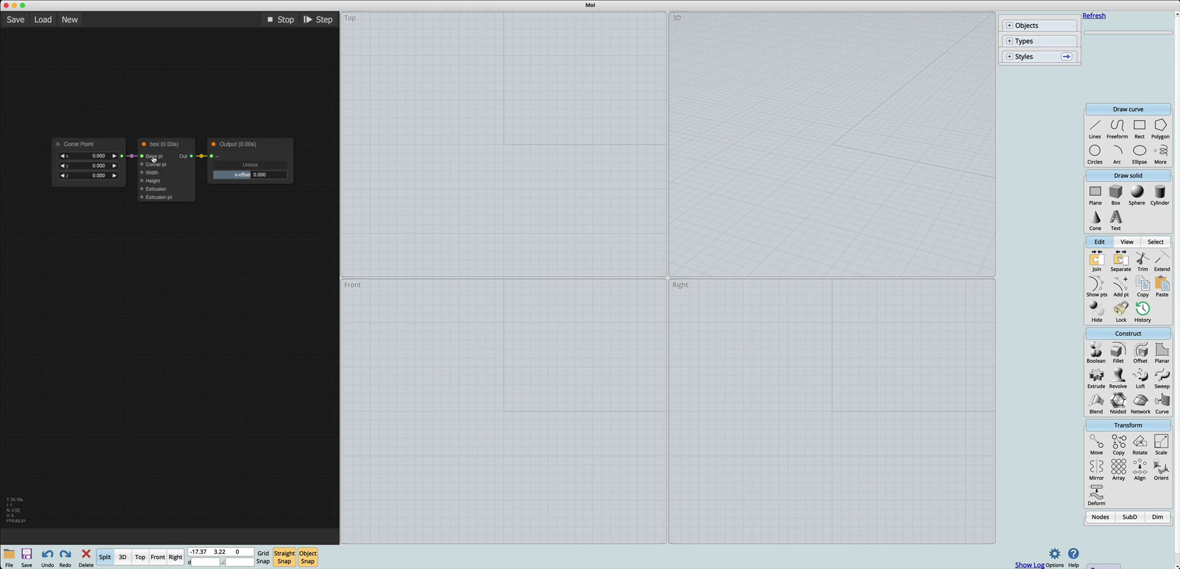
- Feed the box's Corner pt with an expanded point constant placed below the first, and set it to x 3.6, y 6.5
left_click(142, 166)
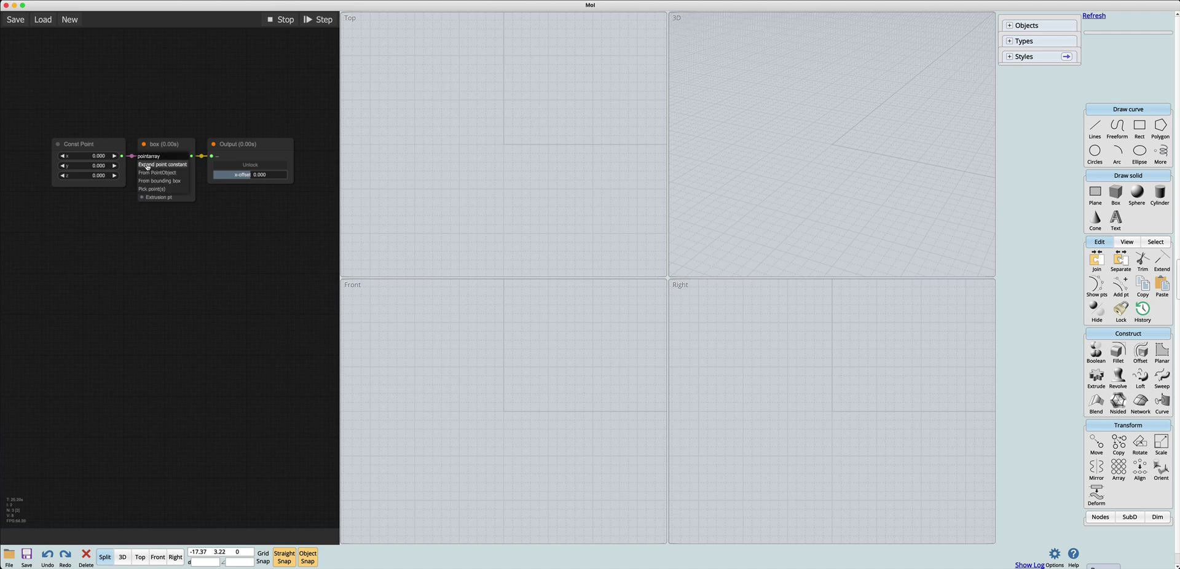
left_click(155, 173)
left_click_drag(85, 201, 70, 200)
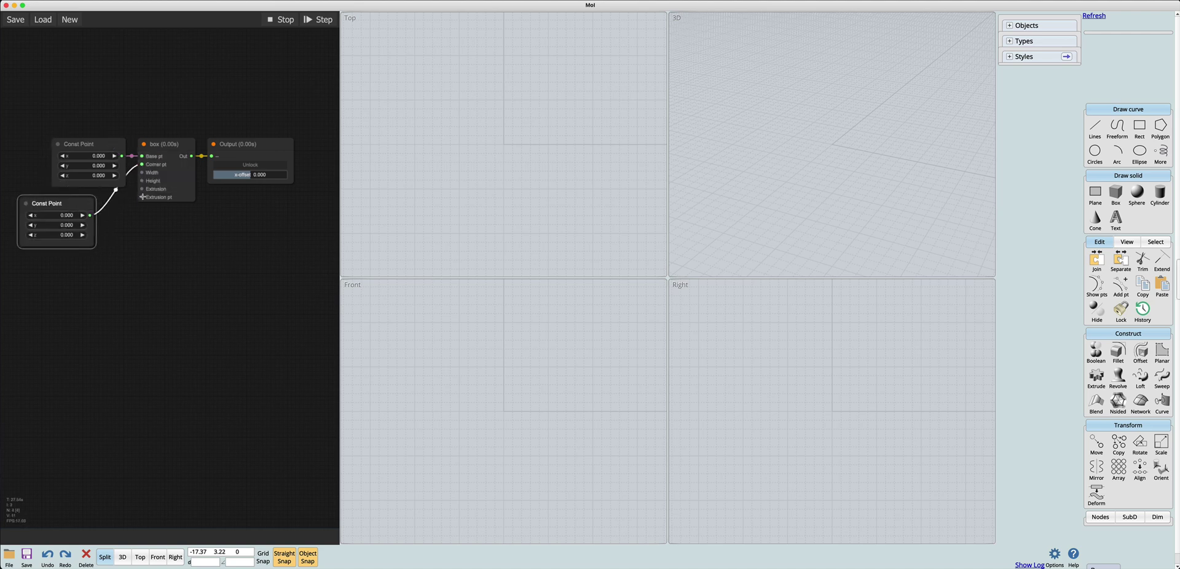
left_click(142, 197)
left_click(225, 251)
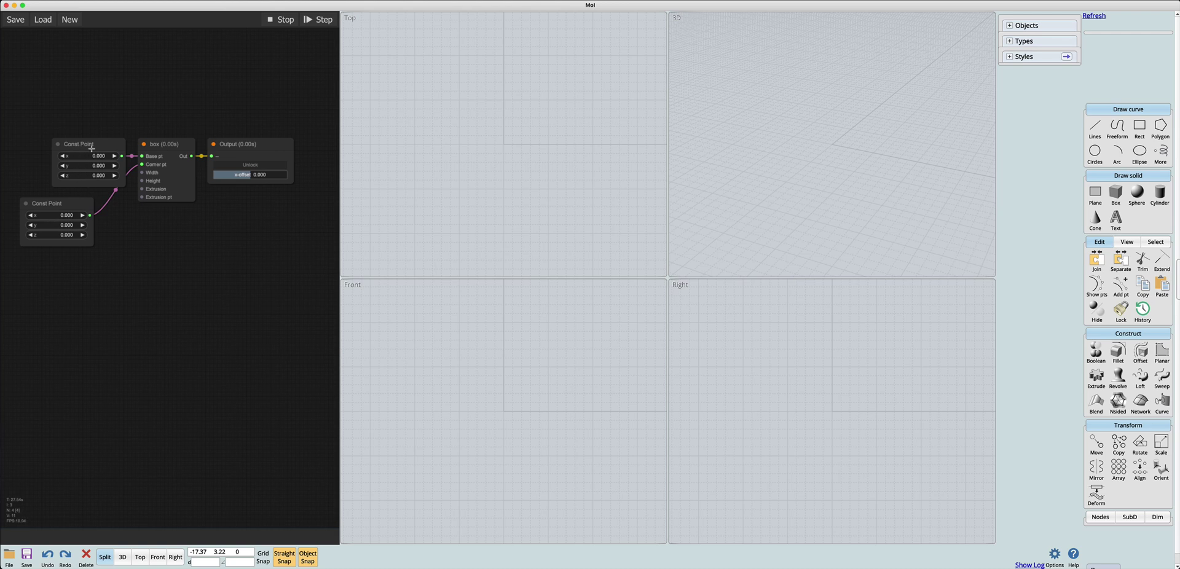
mouse_move(54, 216)
left_mouse_down()
mouse_move(104, 218)
mouse_move(62, 226)
left_mouse_up()
- Duplicate the corner point constant, connect the copy to the box's Extrusion pt input and set its z to 5.8
left_click(85, 204)
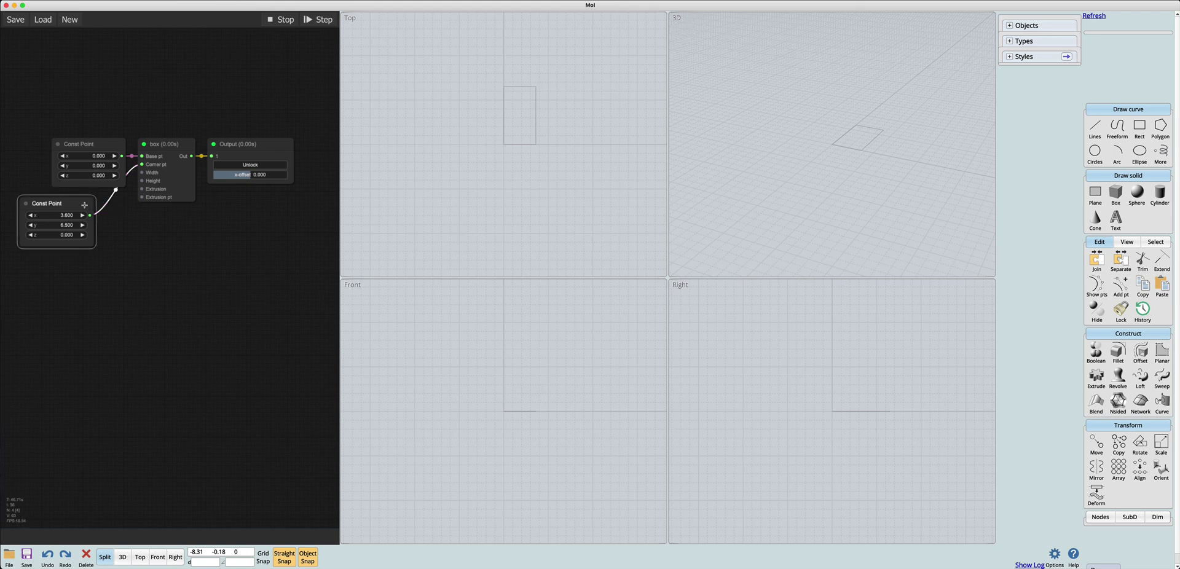
key("ctrl+v")
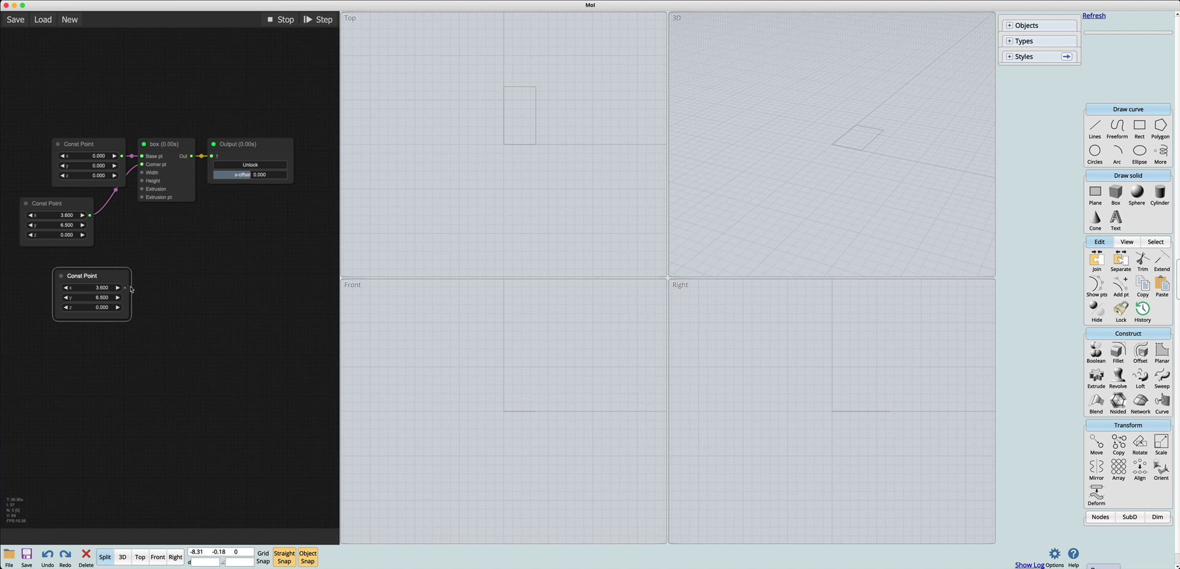
left_click_drag(126, 288, 142, 198)
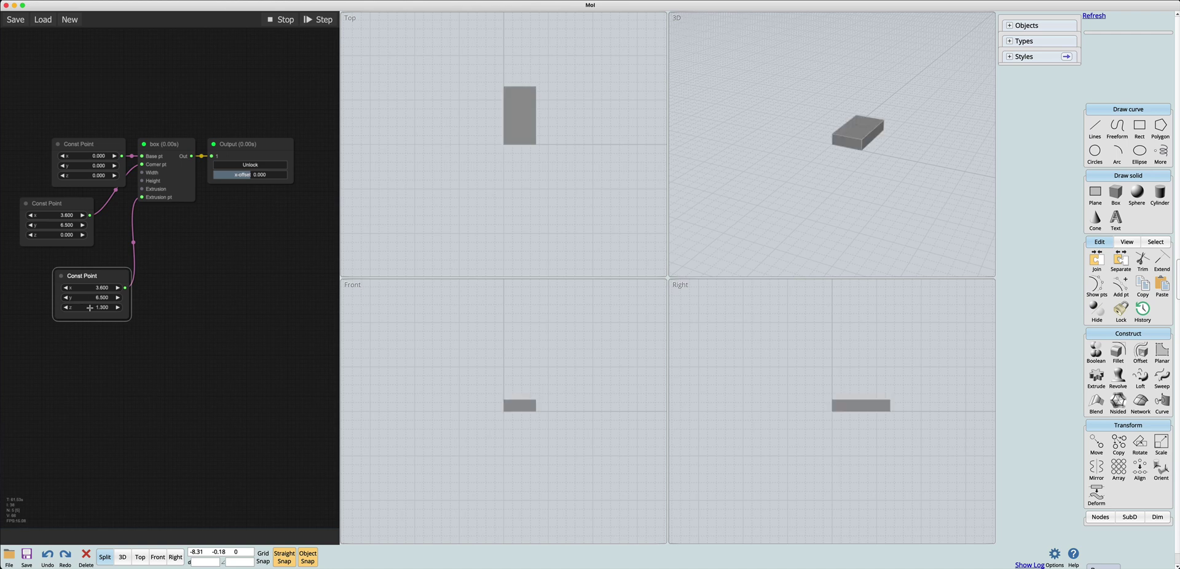
left_click_drag(83, 308, 106, 308)
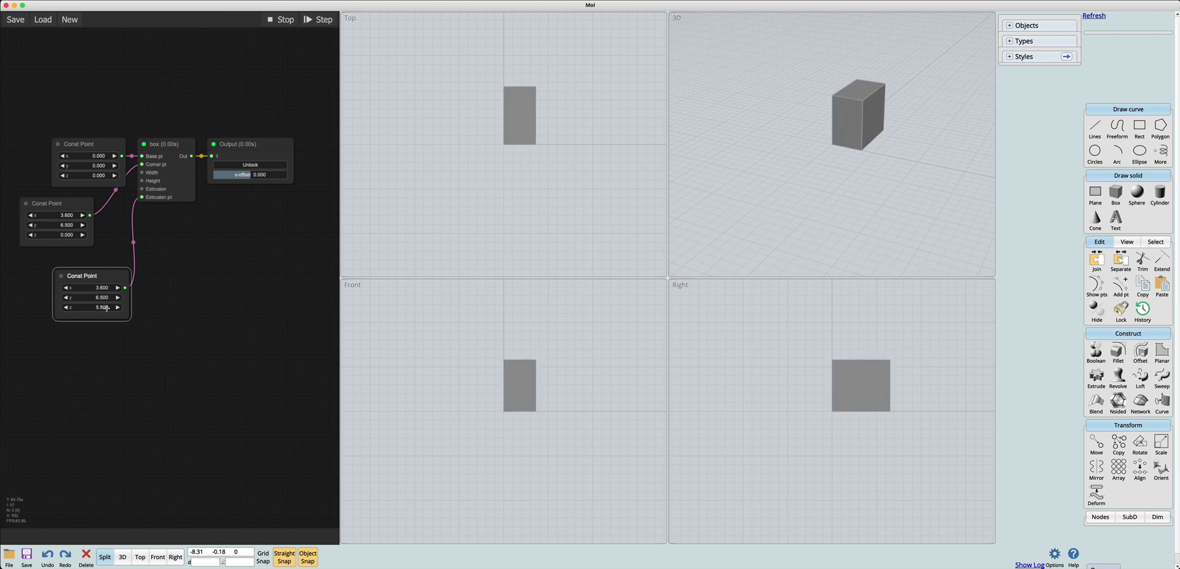
- Disconnect the third point constant from the box's Extrusion pt and reconnect it, doing this twice
left_click(142, 197)
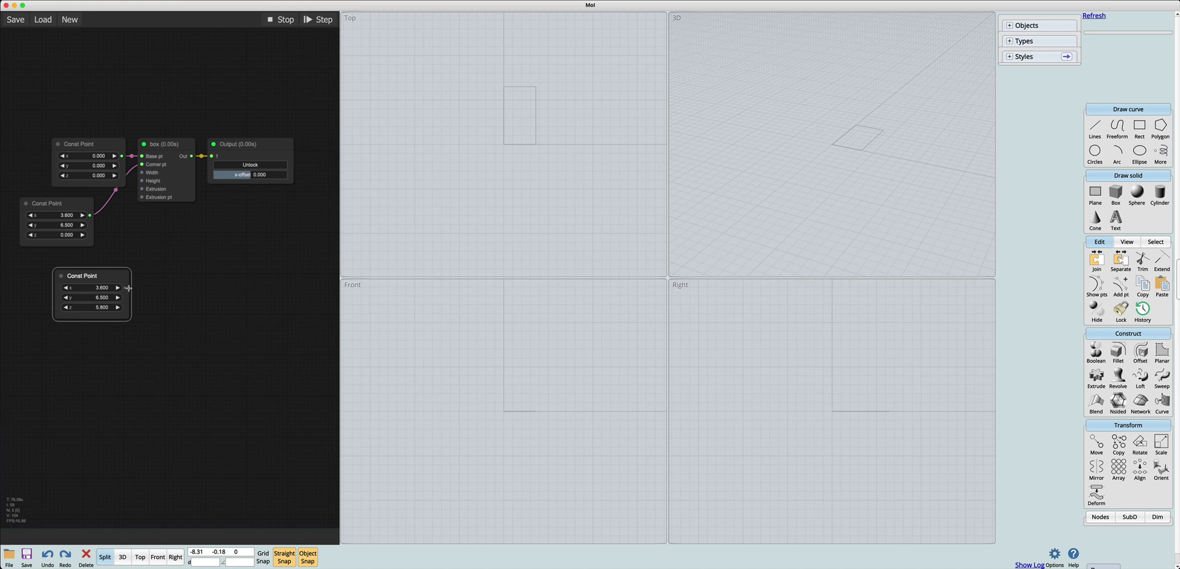
left_click_drag(127, 287, 142, 197)
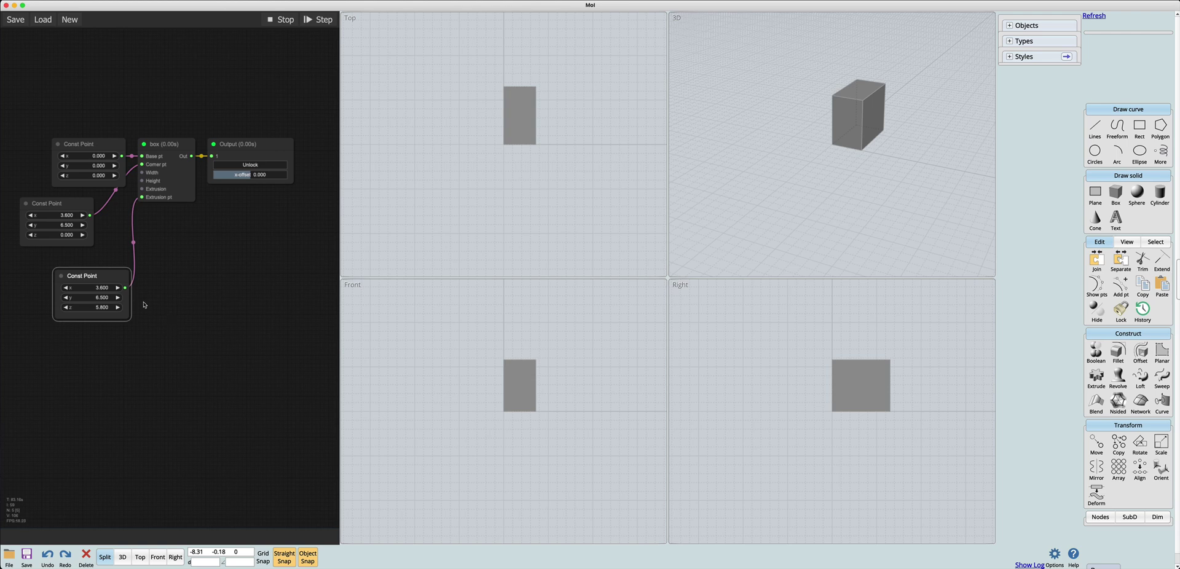
left_click(125, 288, "shift")
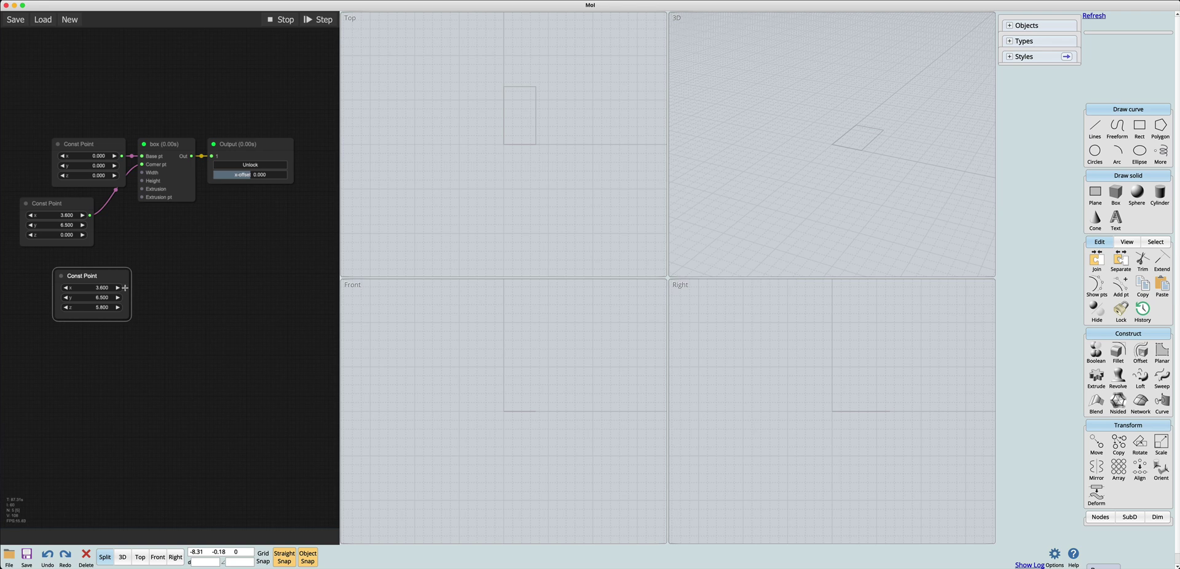
left_click_drag(125, 287, 141, 196)
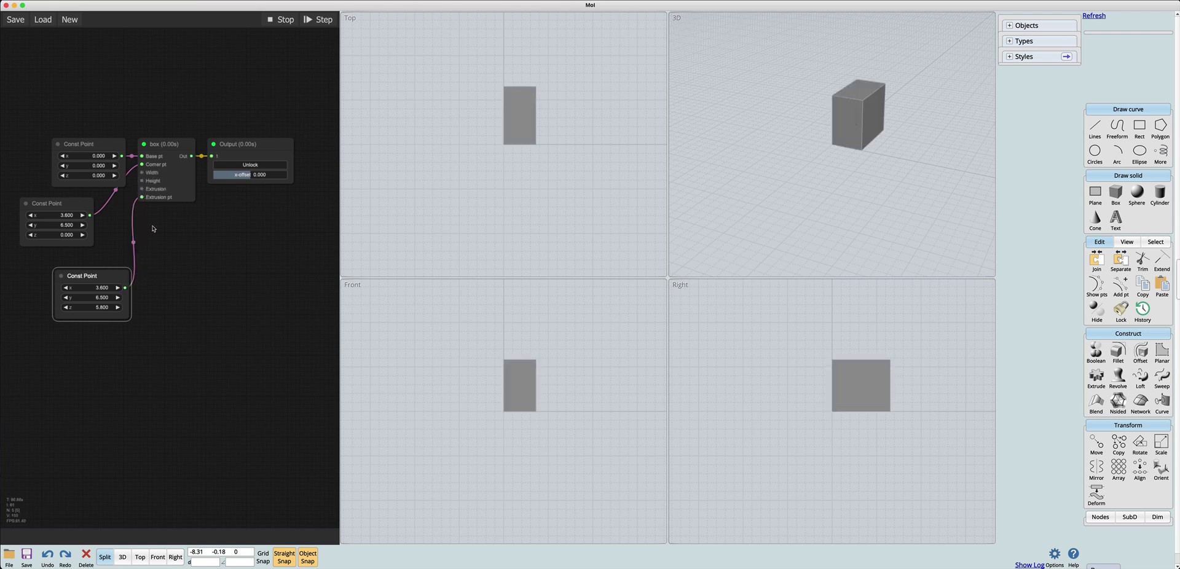
left_click_drag(125, 288, 202, 298)
right_click(195, 260)
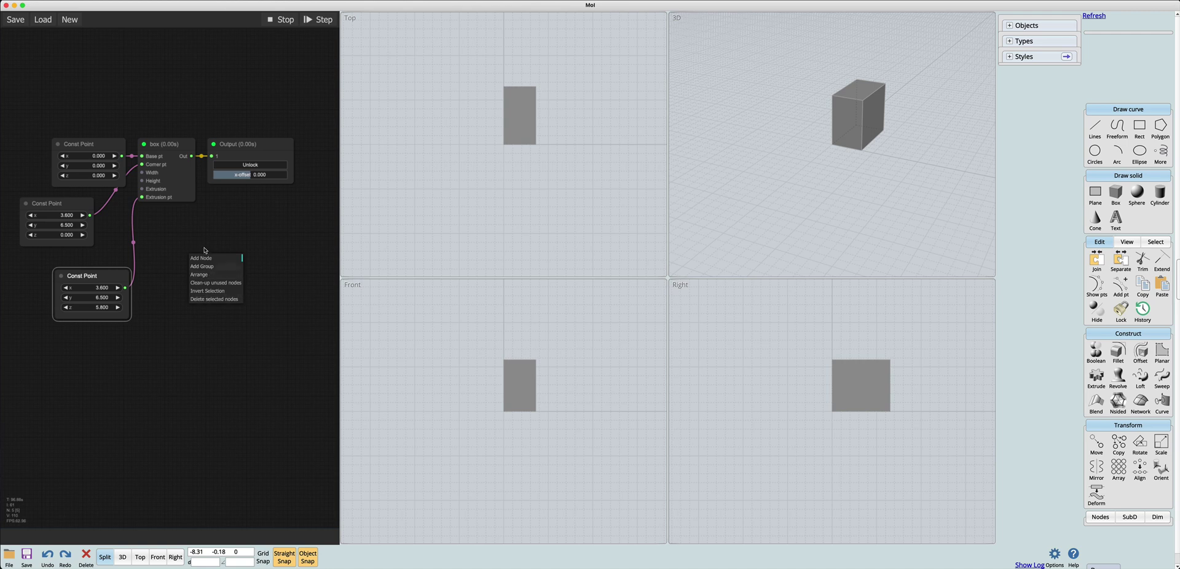
left_click(189, 233)
left_click(178, 145)
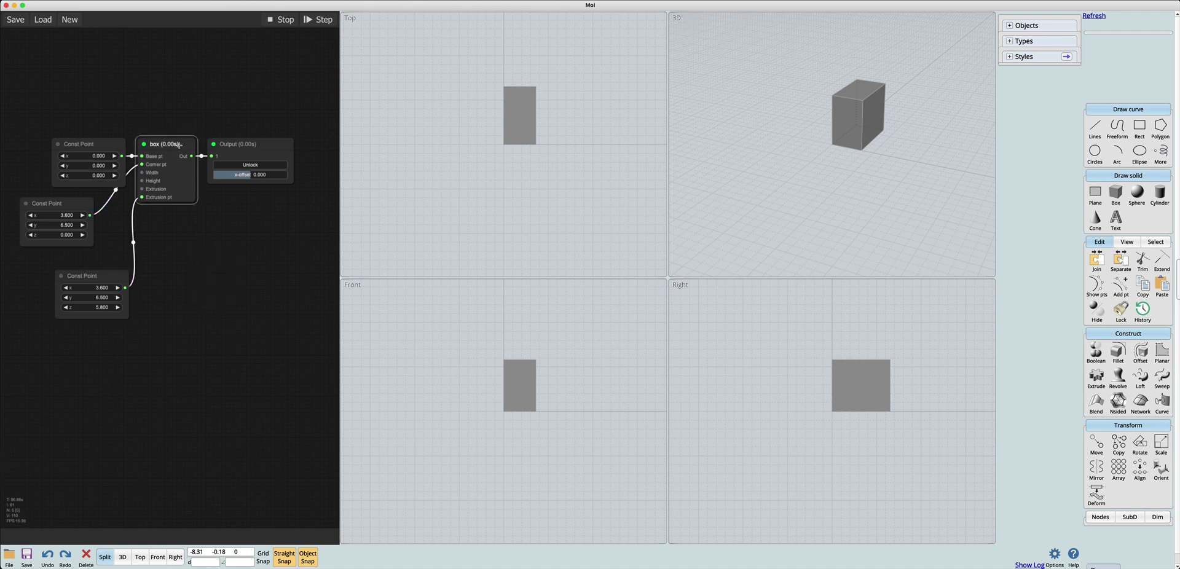
right_click(178, 145)
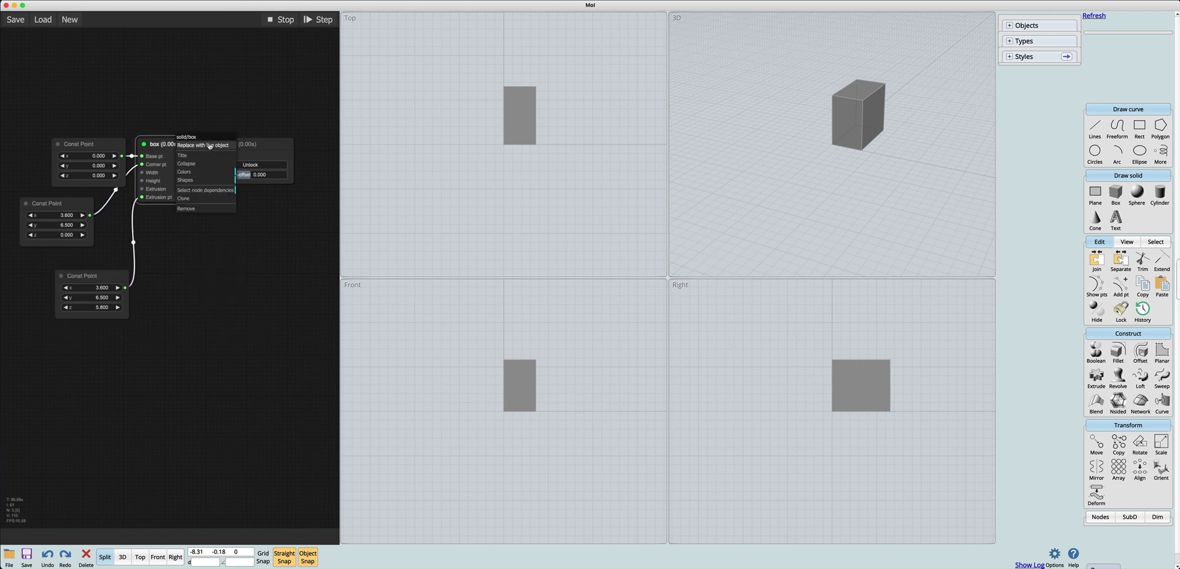
left_click(163, 227)
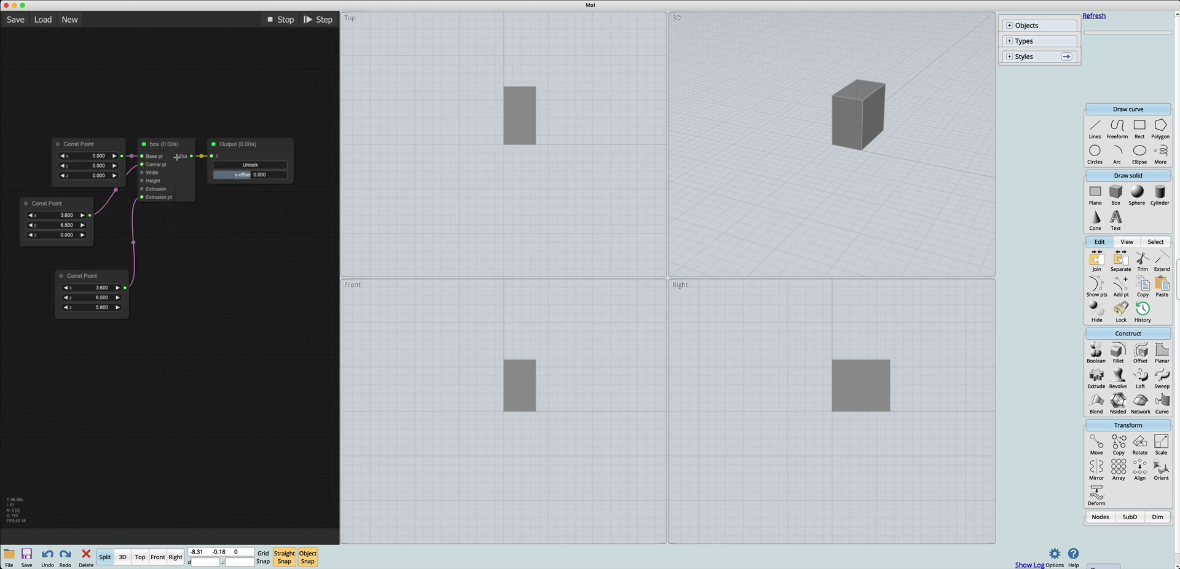
right_click(141, 164)
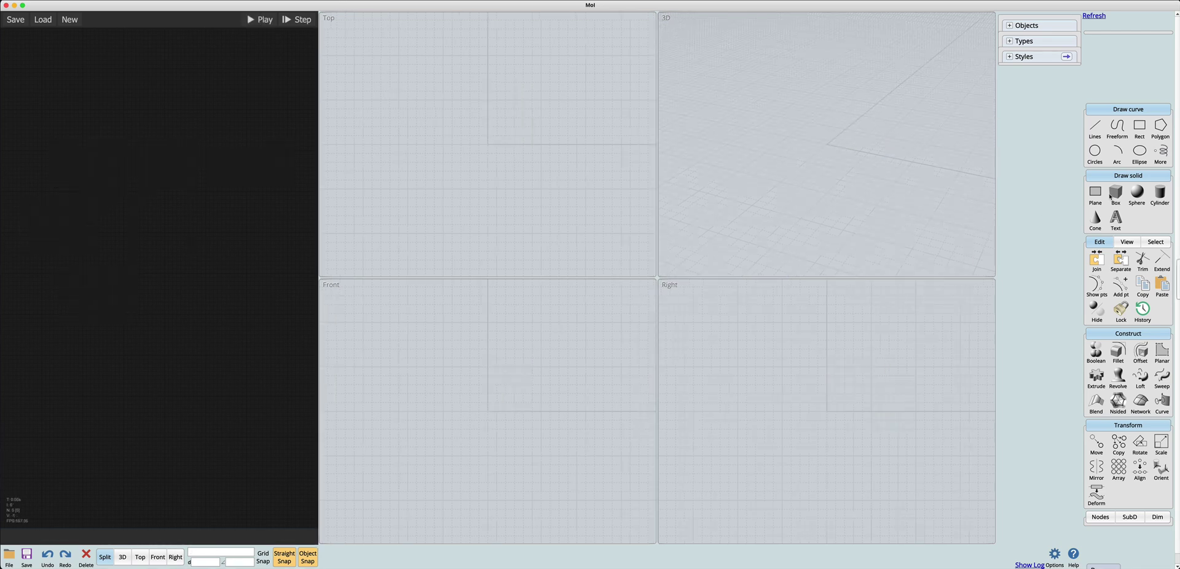
- Draw a centre-based box from the origin in the Front view, about 19.5 wide, 70.2 long and 5.5 high
left_click(1115, 194)
left_click(1117, 196)
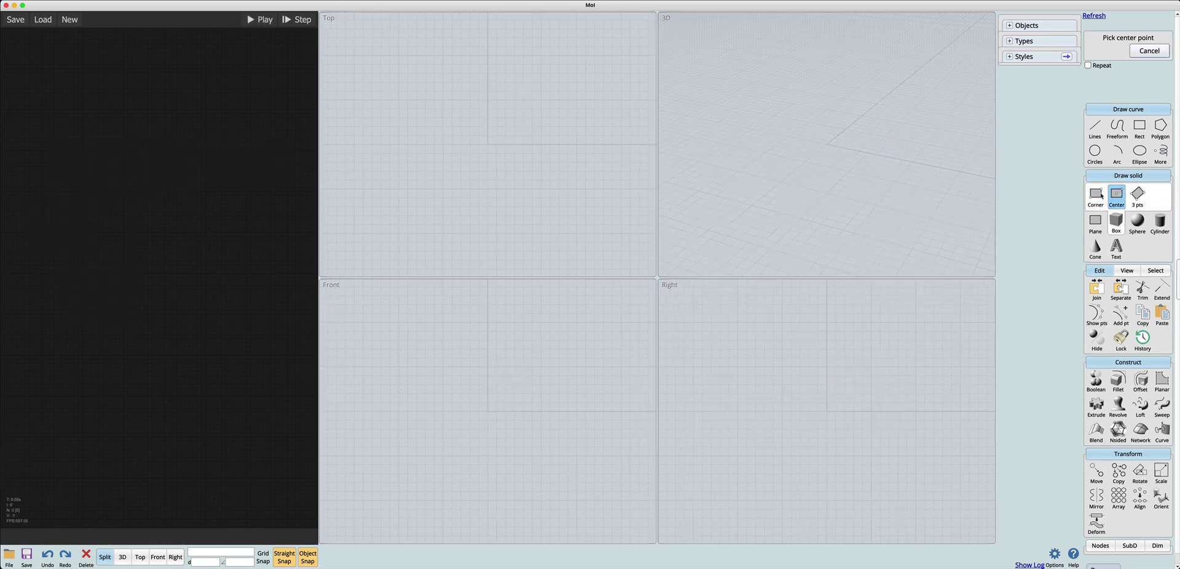
left_click(487, 411)
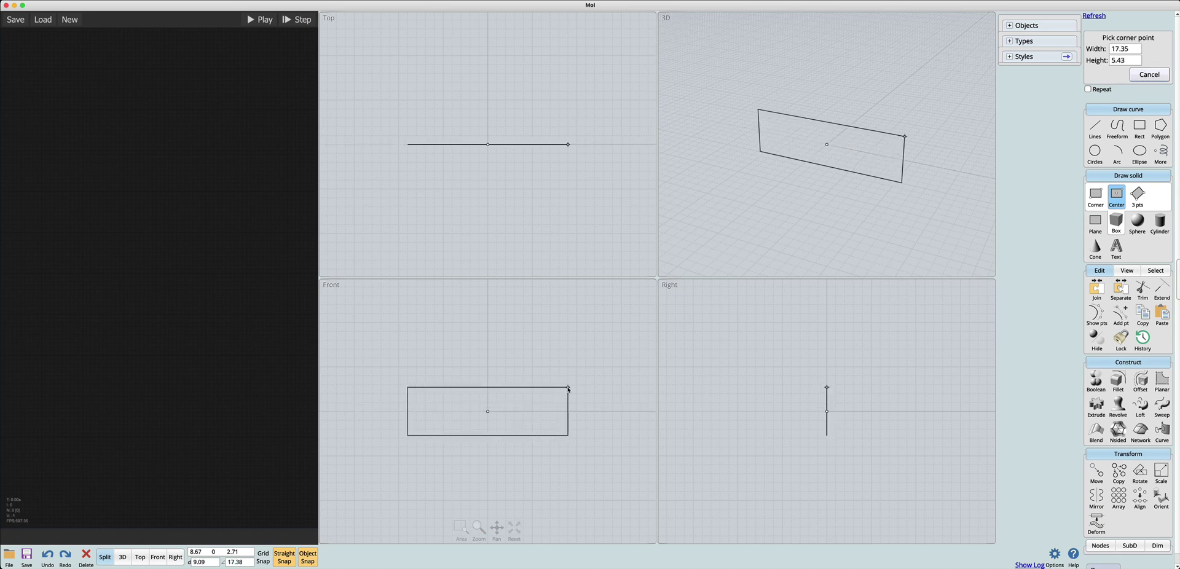
left_click(575, 387)
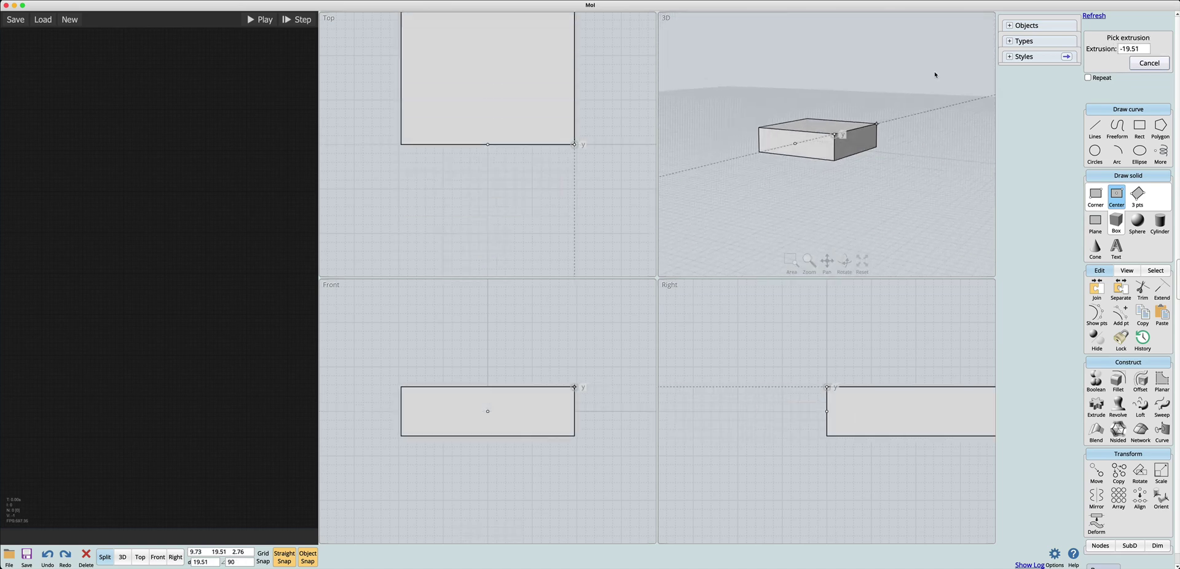
right_click_drag(935, 73, 904, 107)
left_click(921, 81)
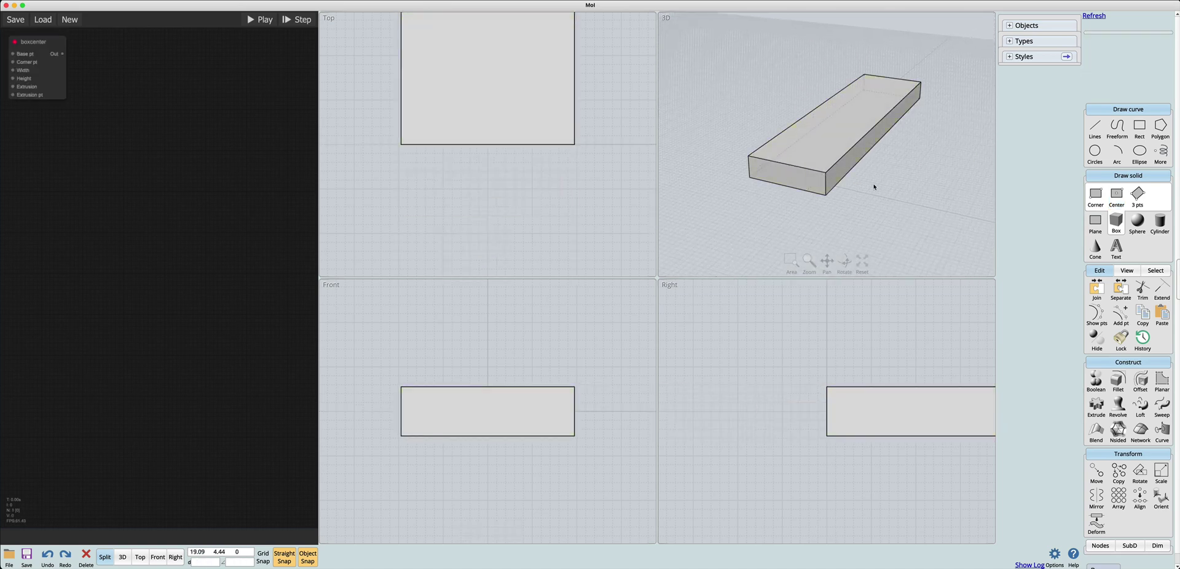
key("z")
- Fillet all edges of the long box with radius 2
left_click(806, 173)
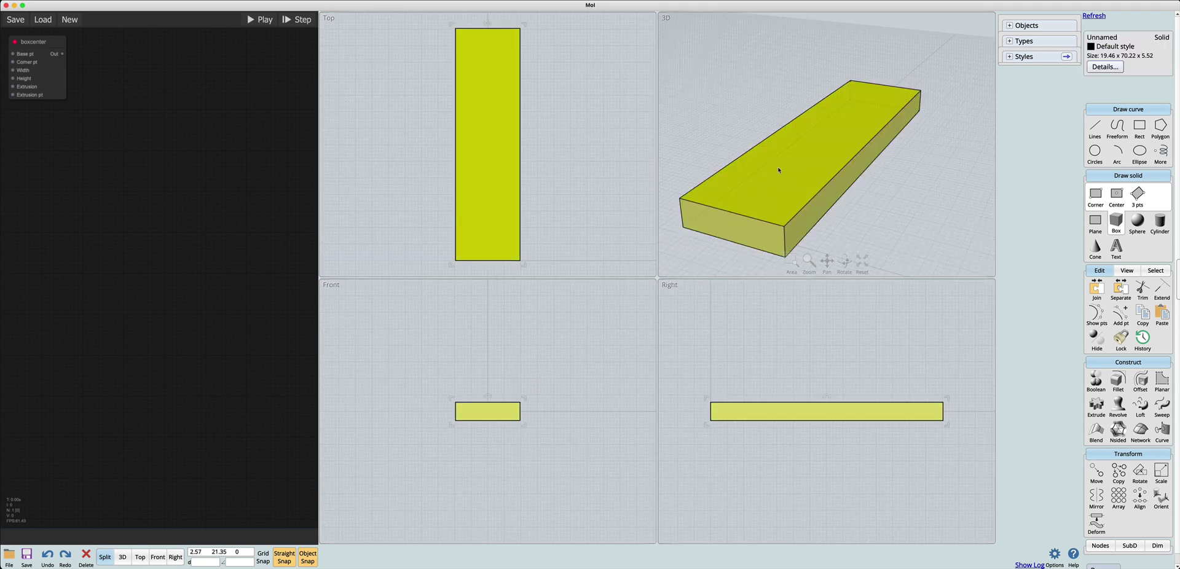
key("f")
left_click(548, 51)
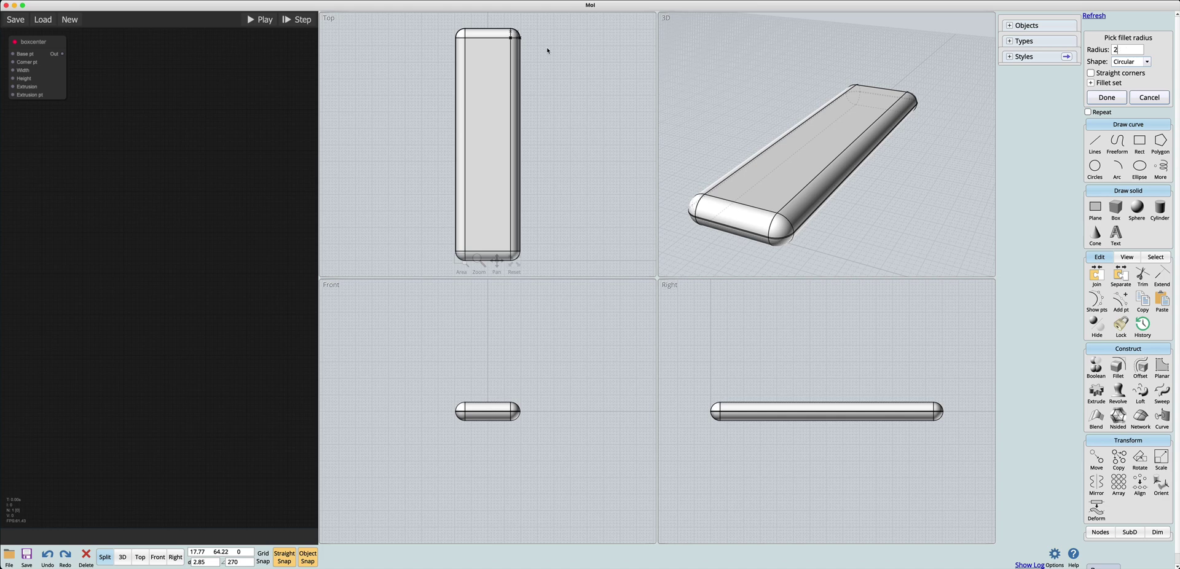
key("Return")
- Draw a line about 34 long across the body's far end, boolean-merge it with the body to split it, and delete the line
key("l")
left_click(446, 42)
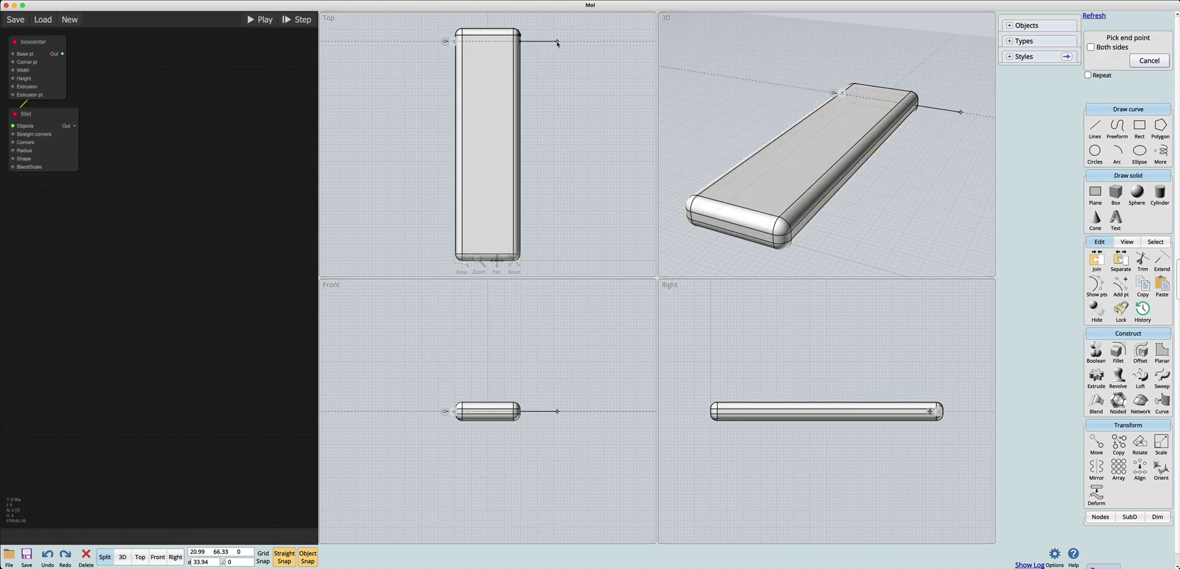
left_click(556, 42)
left_click(516, 60)
key("m")
key("Delete")
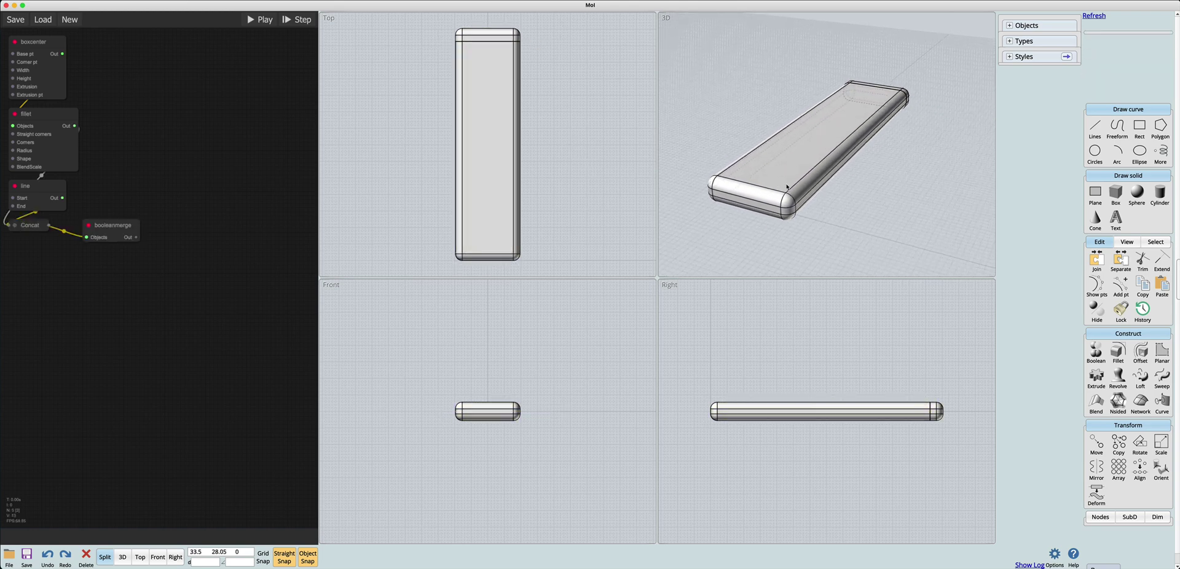
- Draw a centre-based box about 46.8 by 21.5 by 11 on top of the body's near end
left_click(1115, 196)
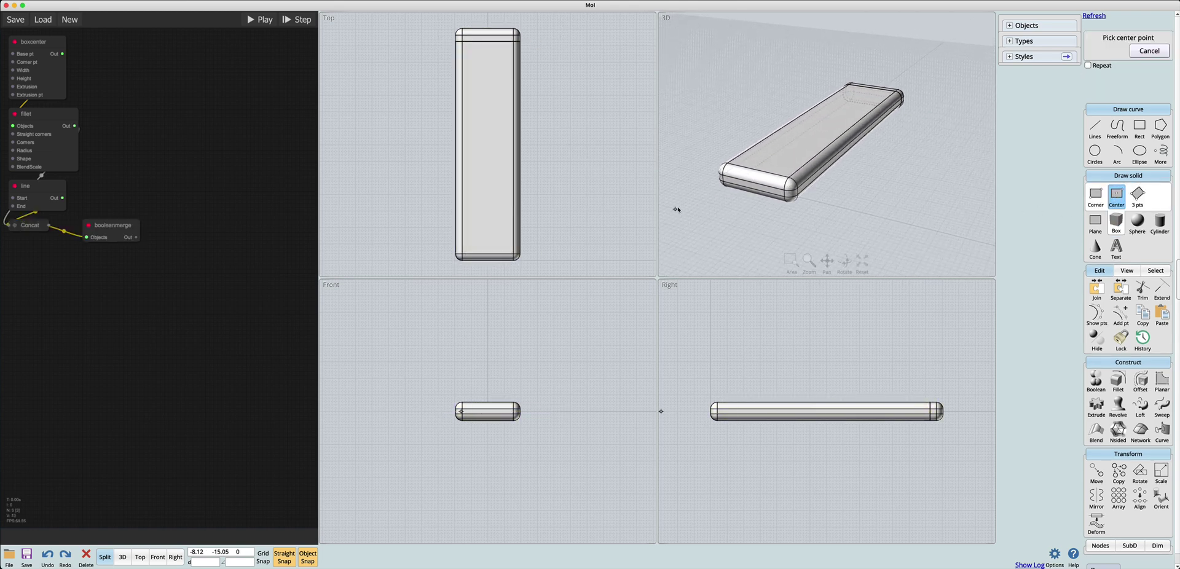
scroll(500, 216, "down", 2)
left_click(487, 231)
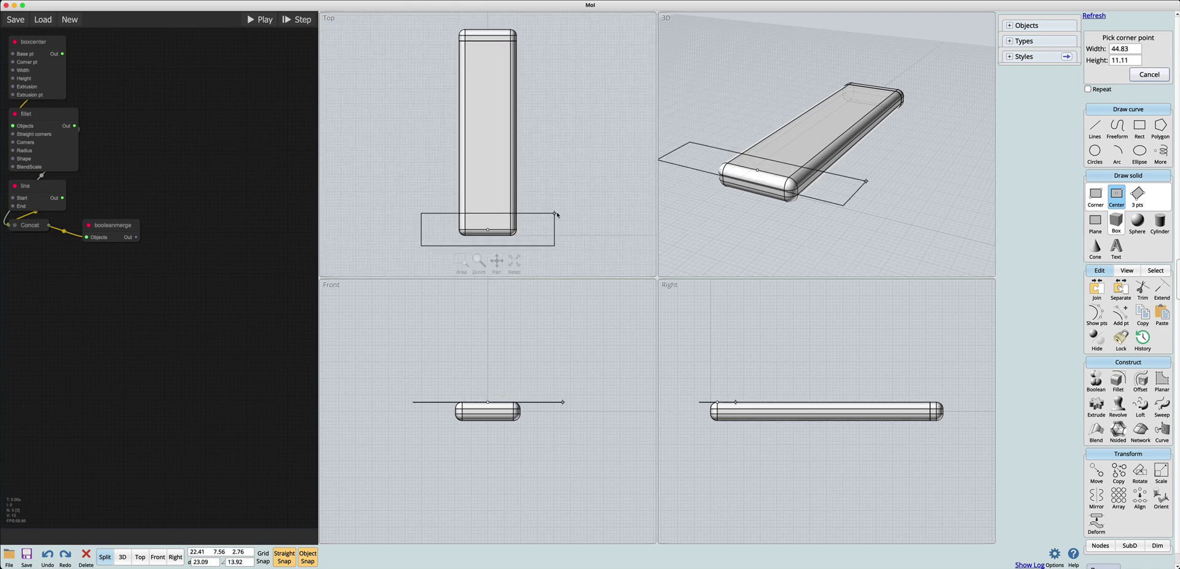
left_click(556, 198)
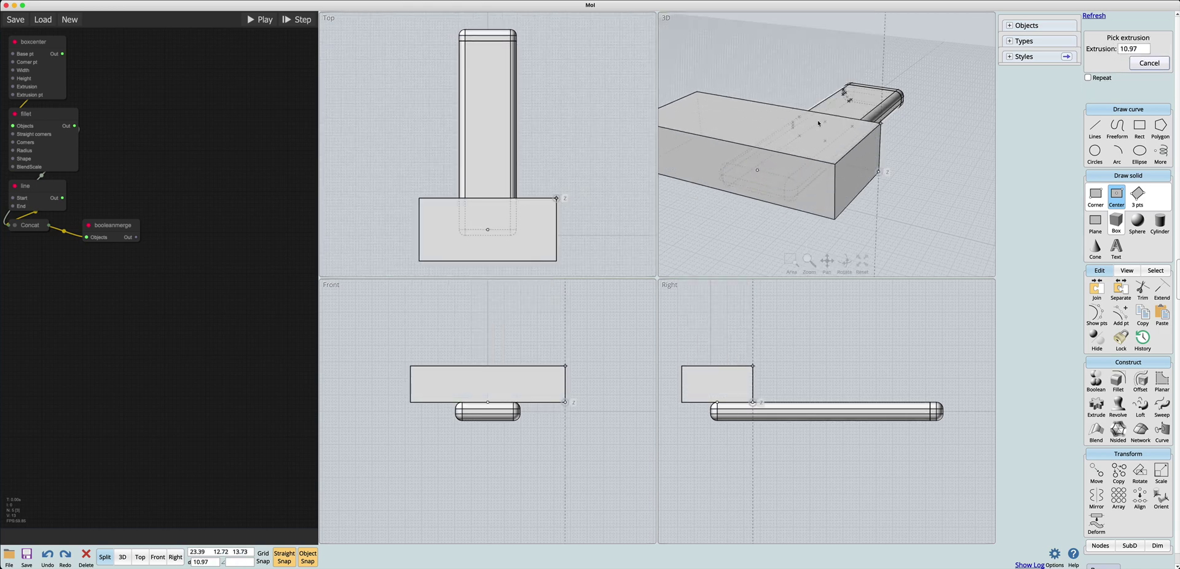
left_click(812, 135)
- Fillet the new box's lower edge that faces the far end of the body
right_click_drag(811, 135, 790, 169)
left_click(802, 166)
key("f")
right_click(812, 167)
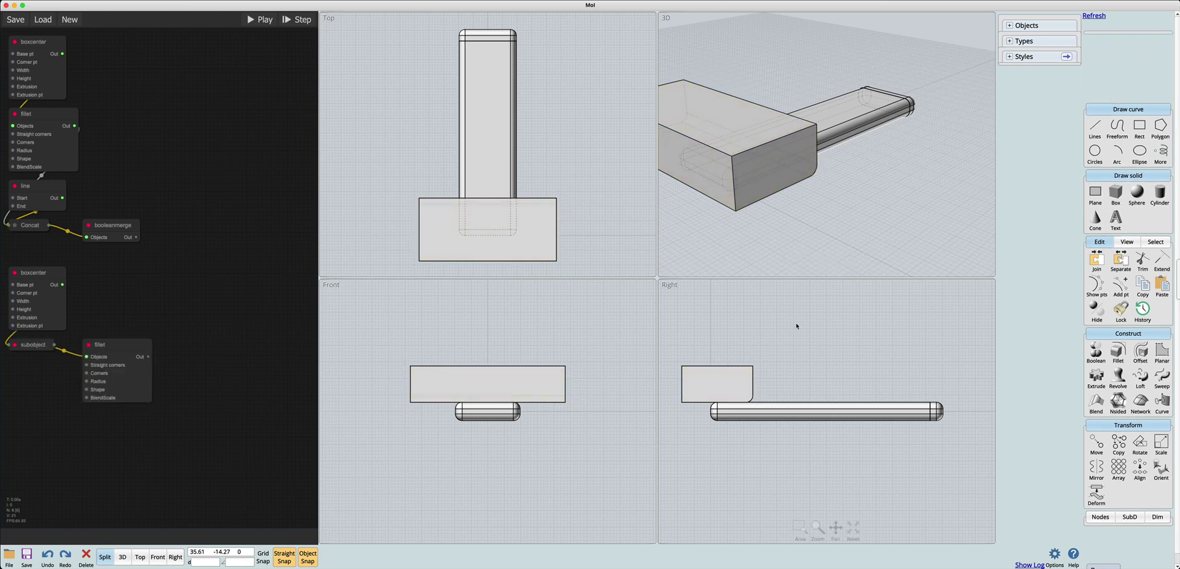
- Move the filleted box straight down so that it cuts slightly into the body's top
left_click(743, 385)
key("m")
left_click(829, 373)
left_click(829, 379)
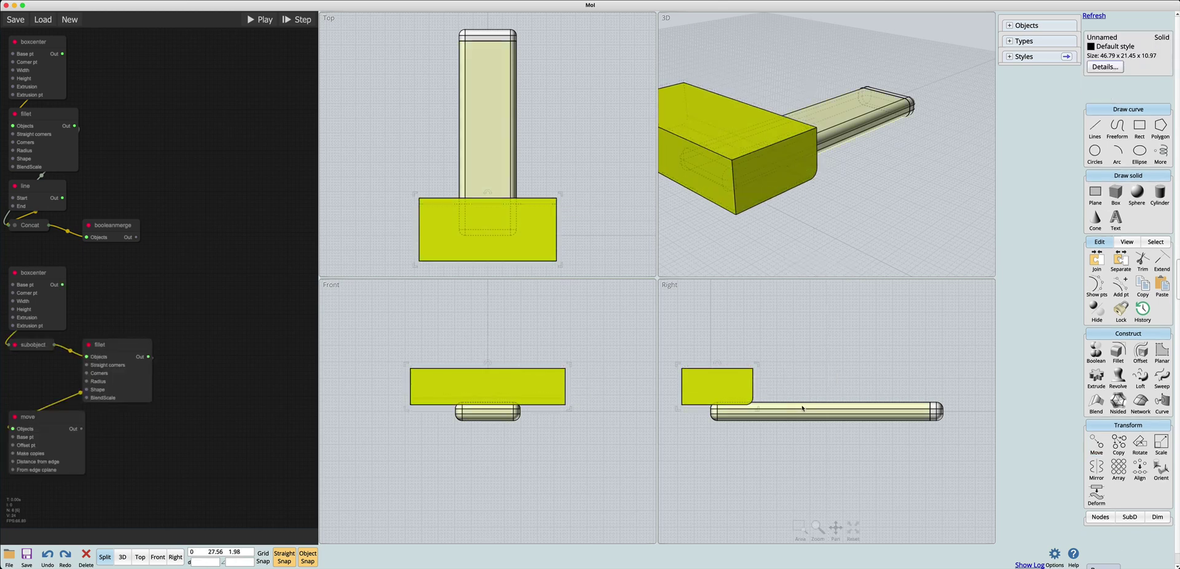
- Try merging the body with the cutting box and deleting the box and the thin slice cut from the body
left_click(801, 409)
key("b")
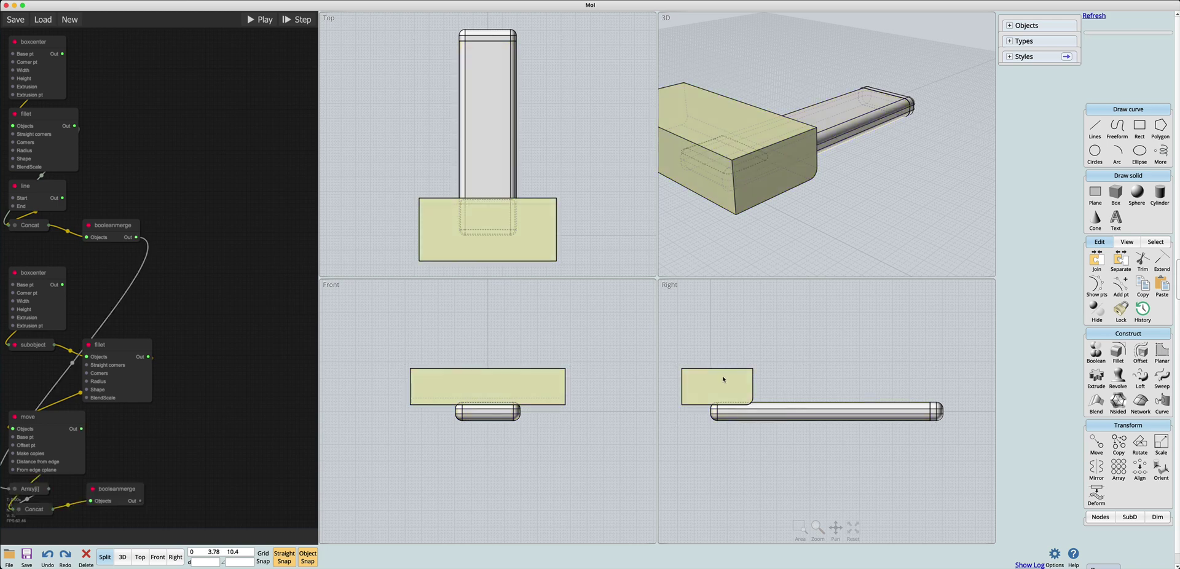
left_click(724, 380)
key("Delete")
left_click(734, 158)
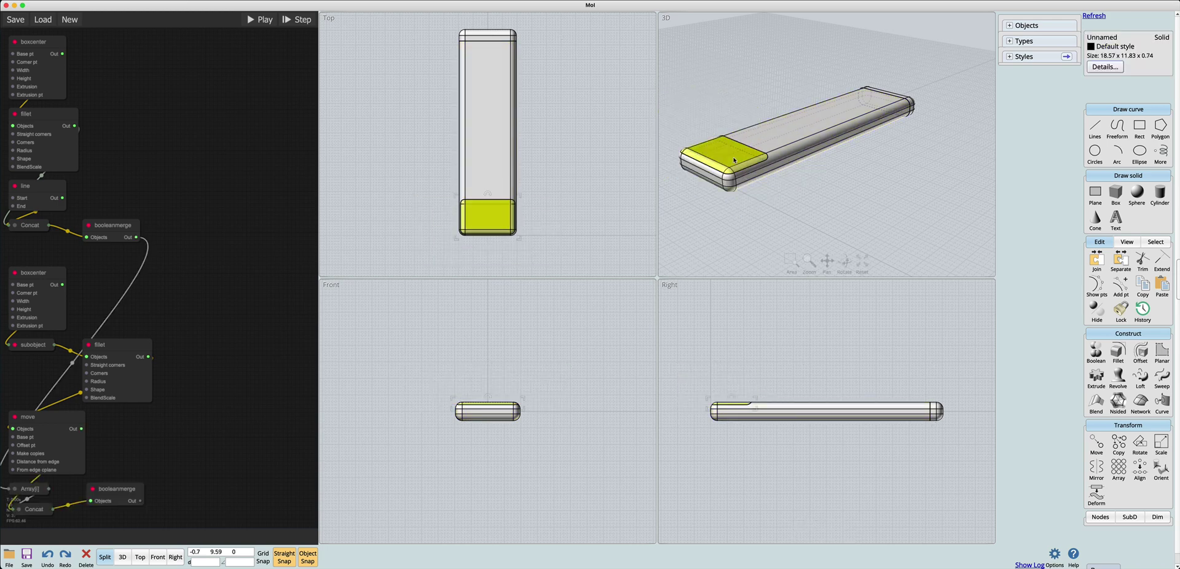
key("Delete")
right_click_drag(733, 157, 762, 157)
- Undo the deletions and the boolean merge of the body and cutting box
key("super+z")
key("super+z")
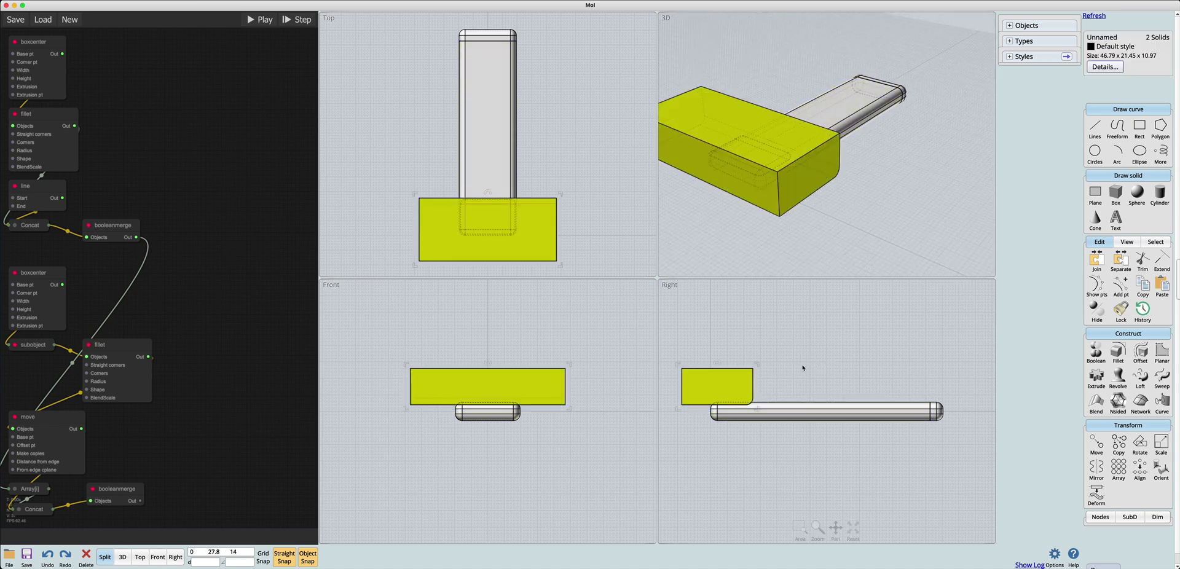
key("super+z")
left_click(767, 383)
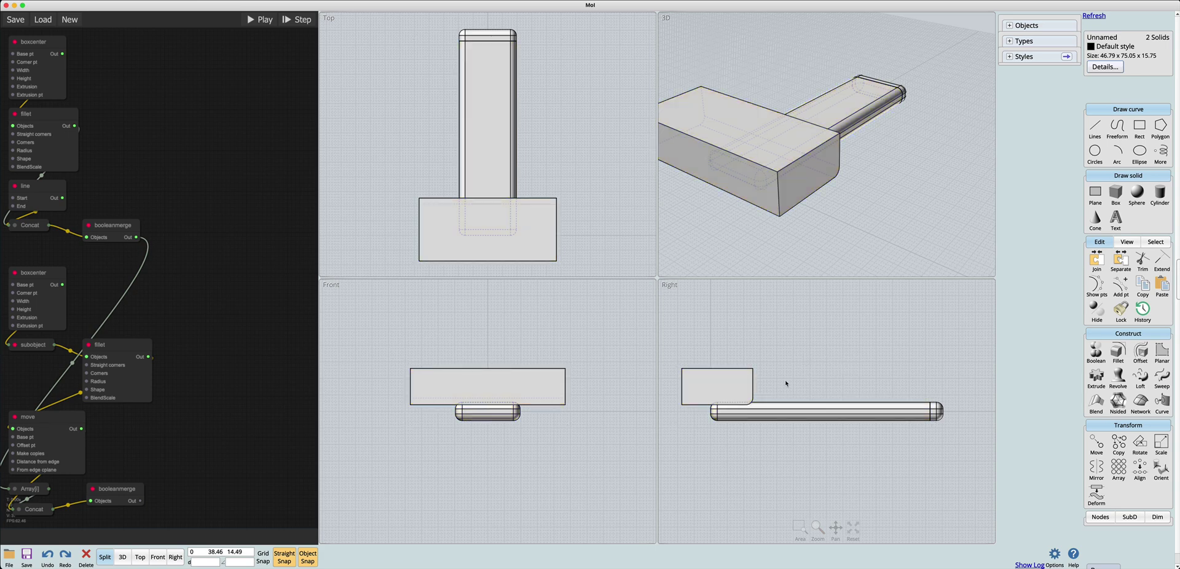
- Move the cutting box straight up by about 0.33 for a shallower cut into the body
left_click(743, 389)
key("m")
left_click(836, 371)
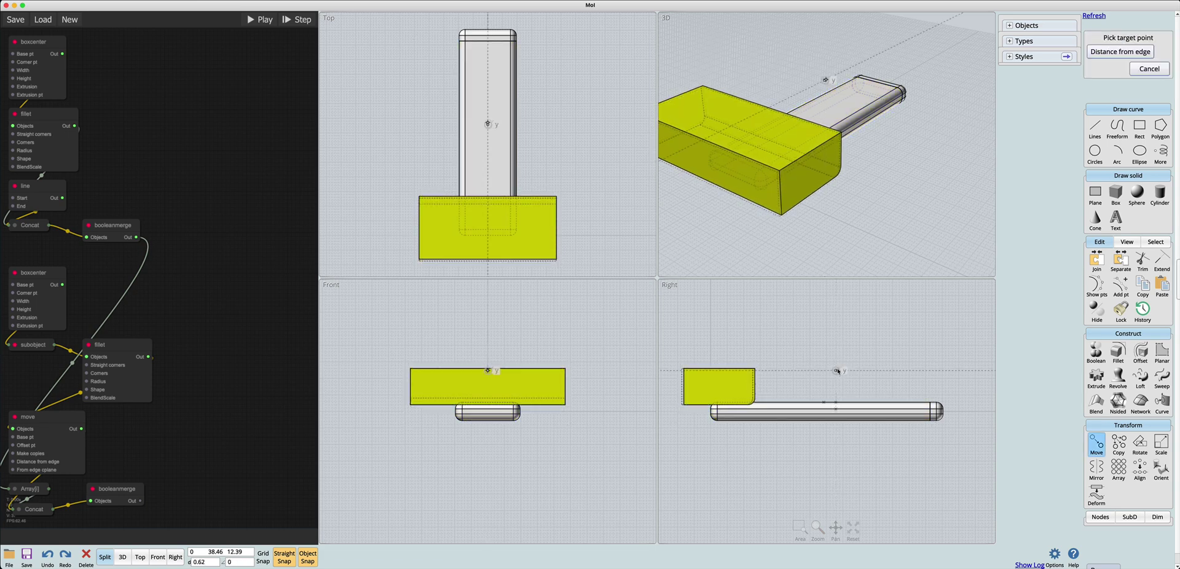
key("f")
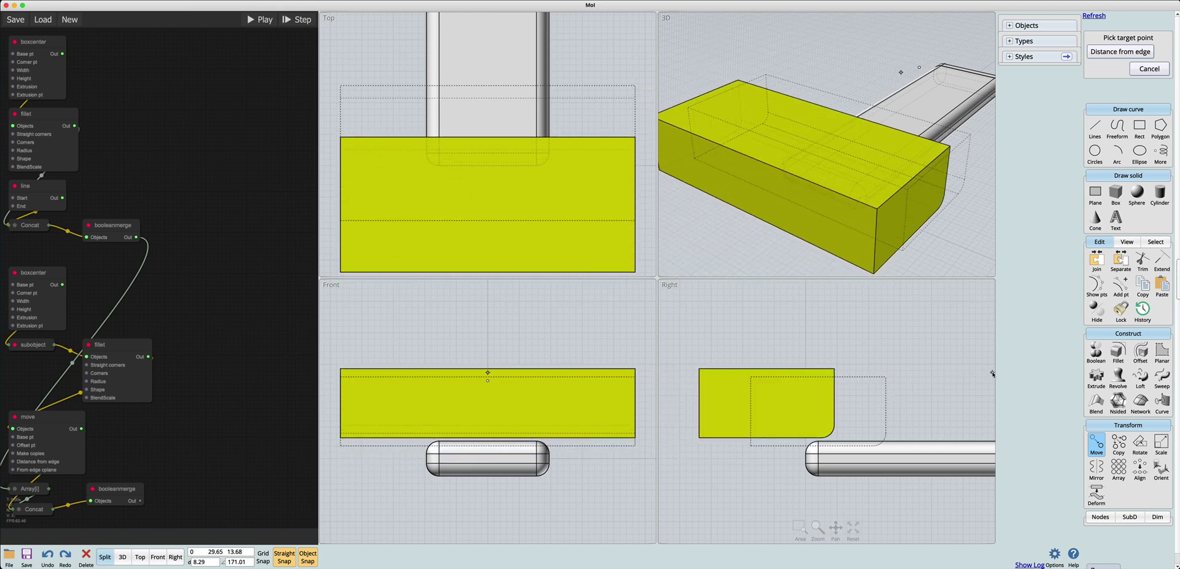
key("Escape")
key("m")
left_click(932, 398)
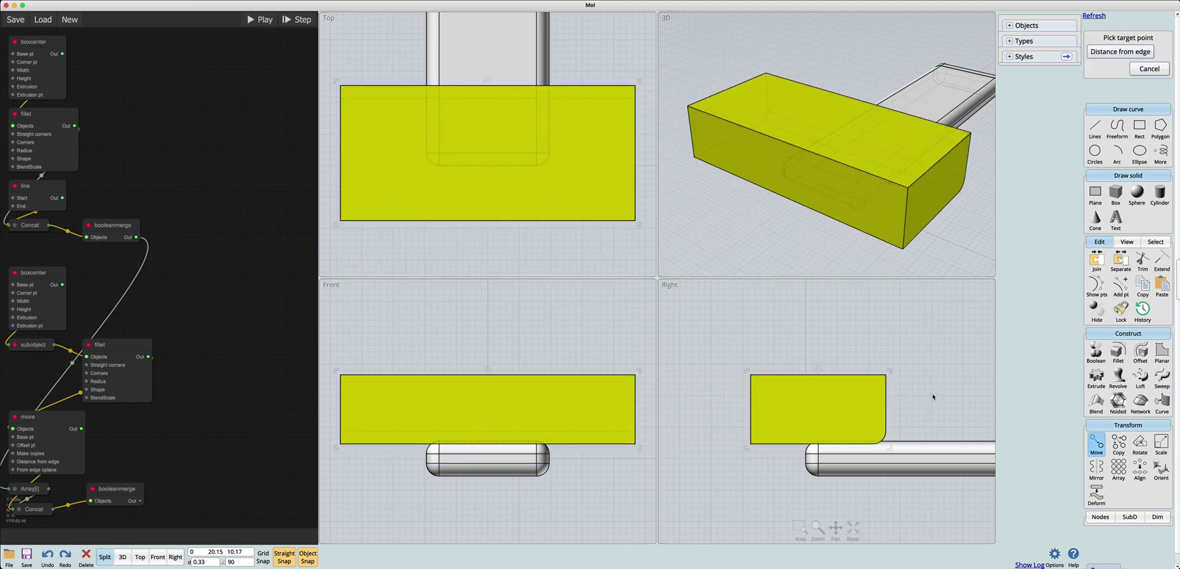
key("Escape")
- Boolean-merge the body with the raised cutting box and delete the box and the cut-off slice
left_click(935, 458)
key("b")
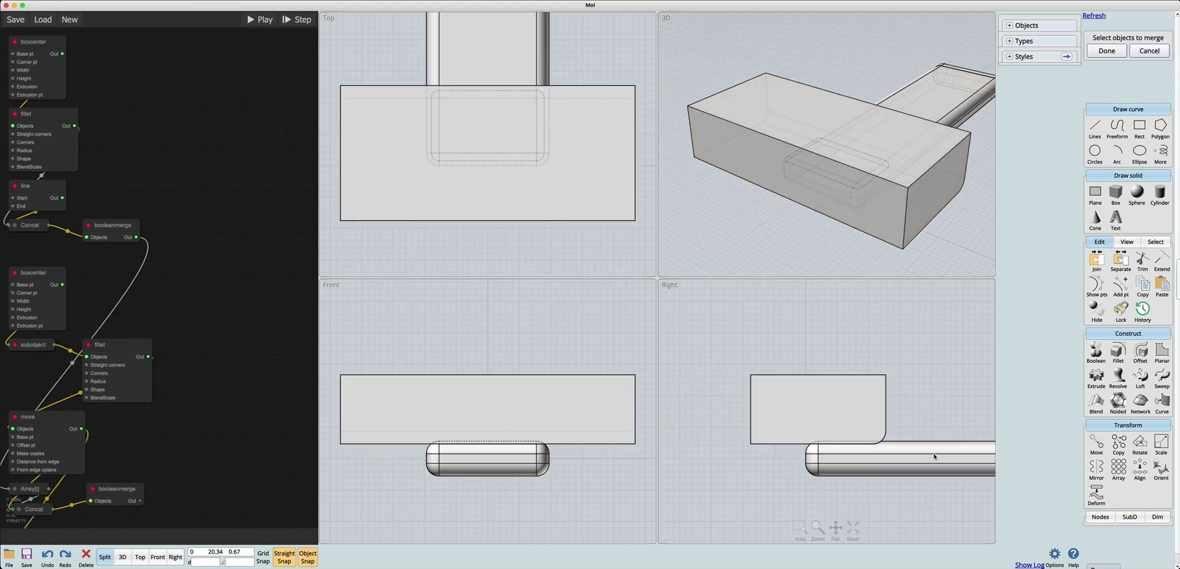
left_click(810, 176)
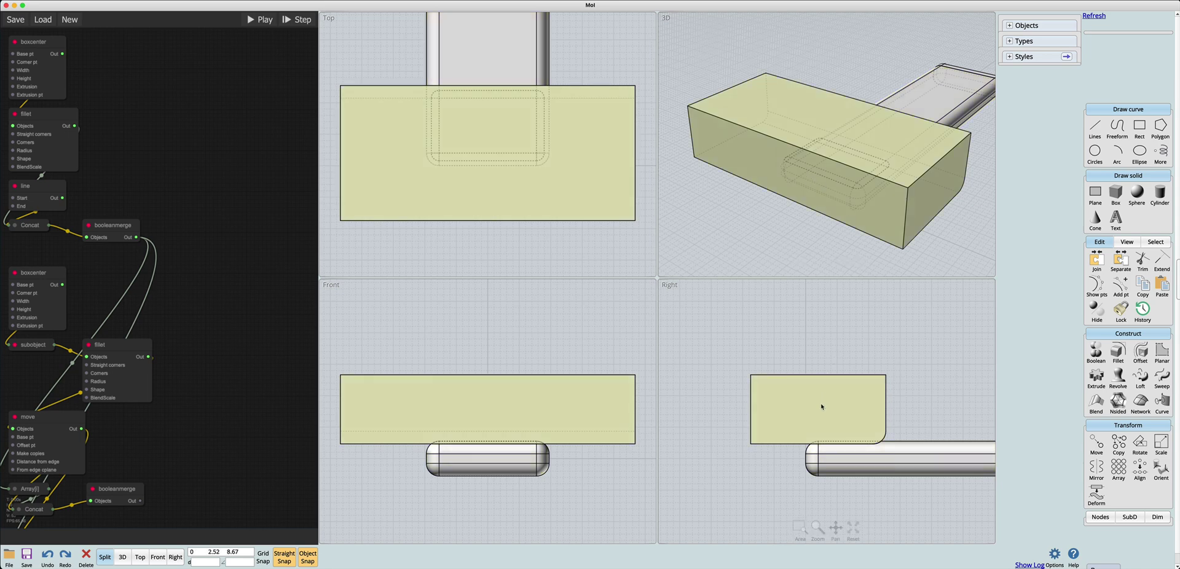
key("Delete")
- Draw a circle of radius about 7.7 in the Top view, centred on the y axis near the body's far end
right_click_drag(847, 167, 868, 206)
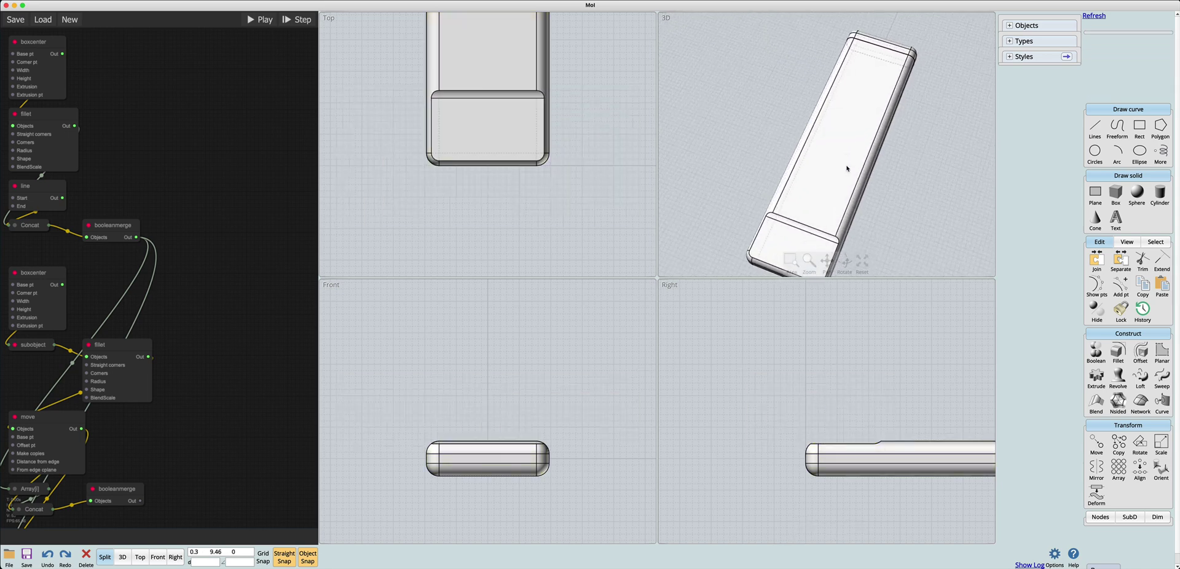
left_click(1095, 154)
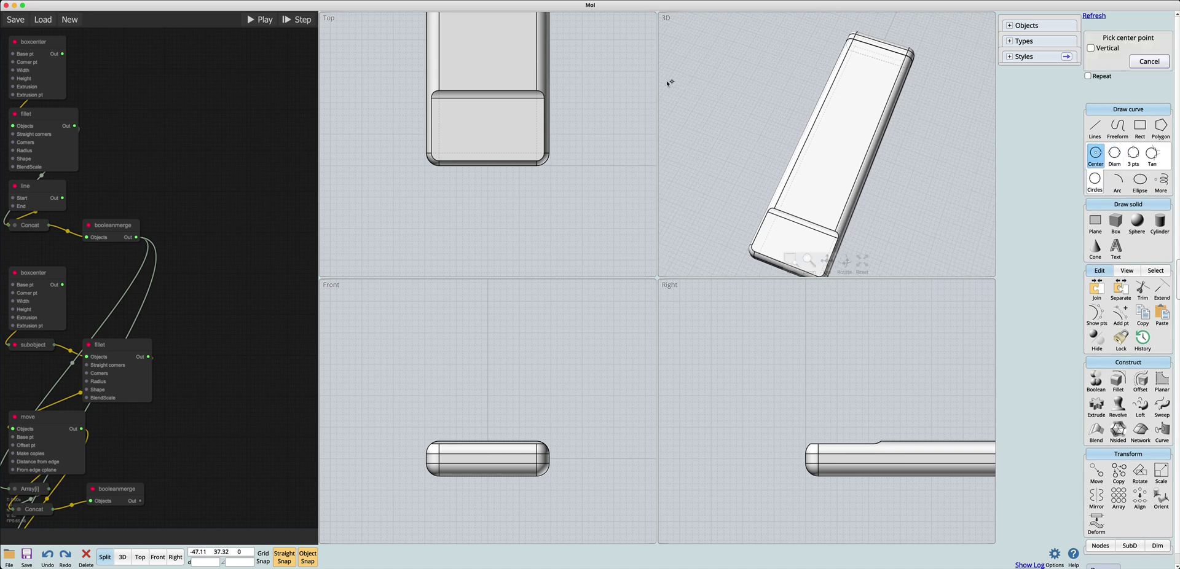
key("Home")
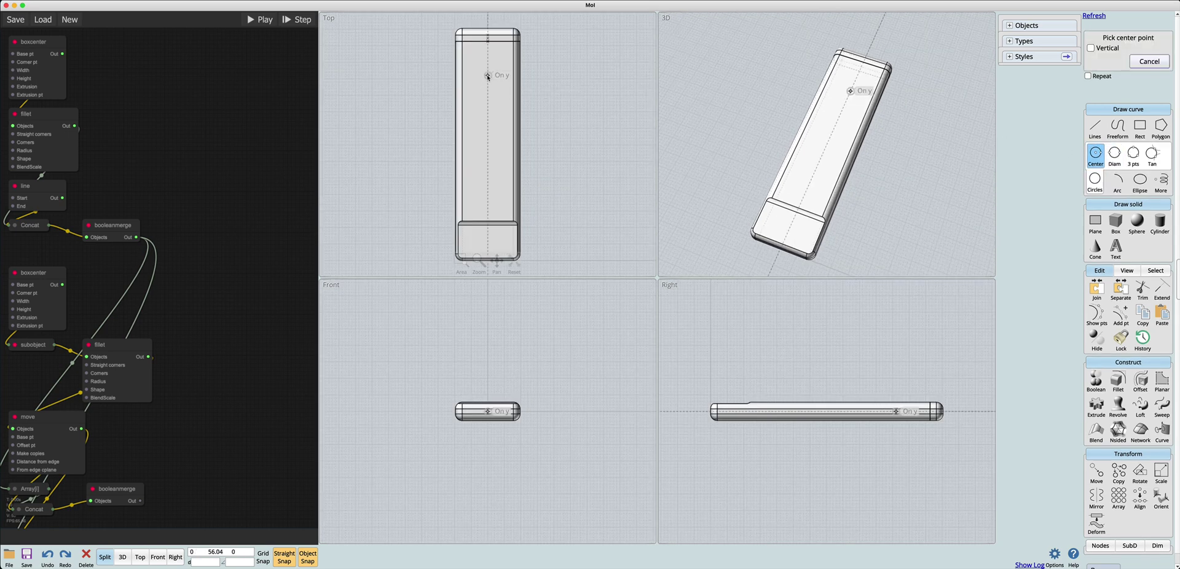
left_click(488, 75)
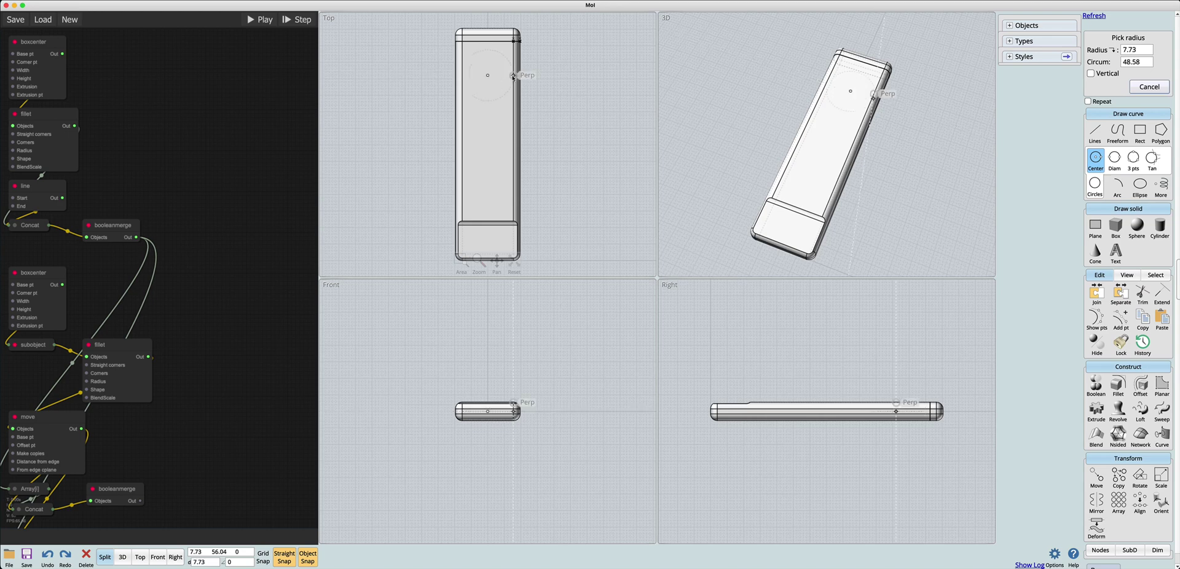
left_click(514, 77)
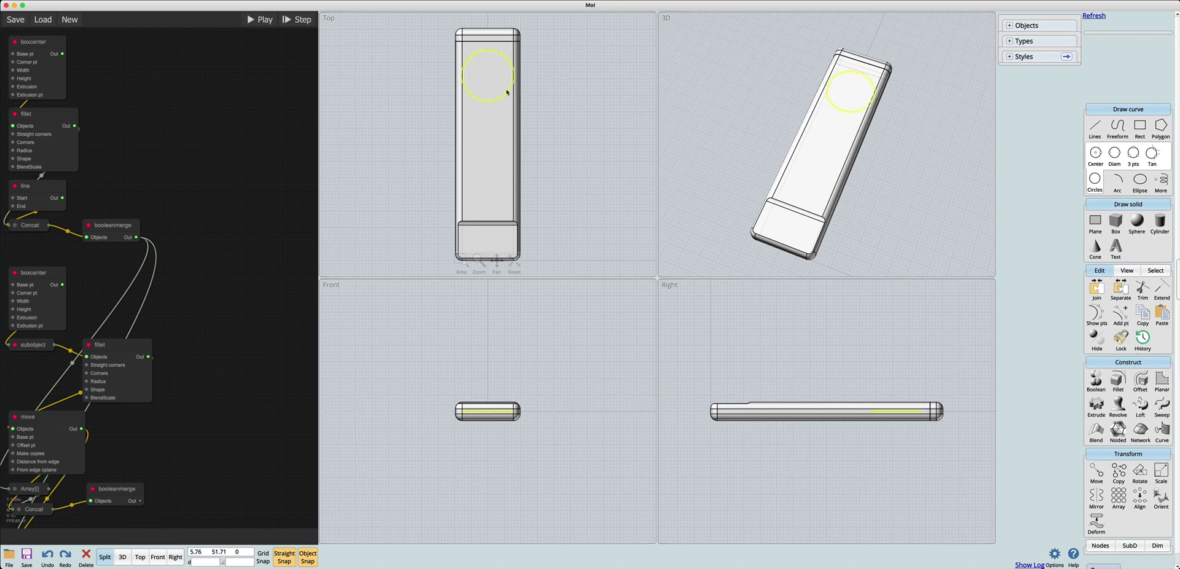
- Move the circle straight up by about 1.73 in the Front view
key("m")
left_click(587, 411)
left_click(587, 409)
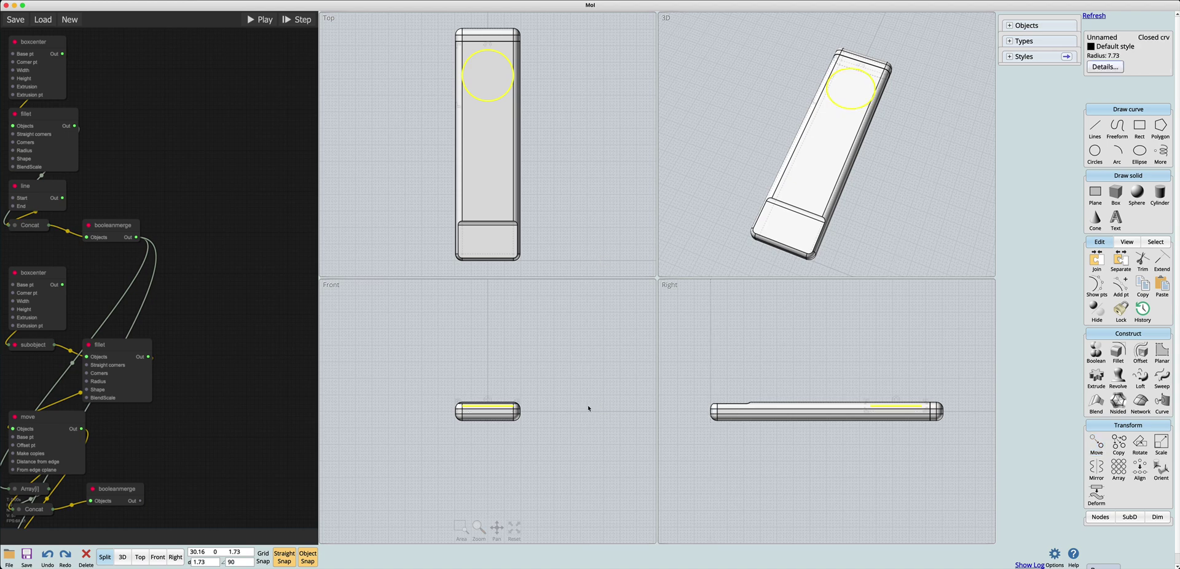
- Extrude the circle upward about 6.7 with a flipped taper at a 40-degree draft angle
key("e")
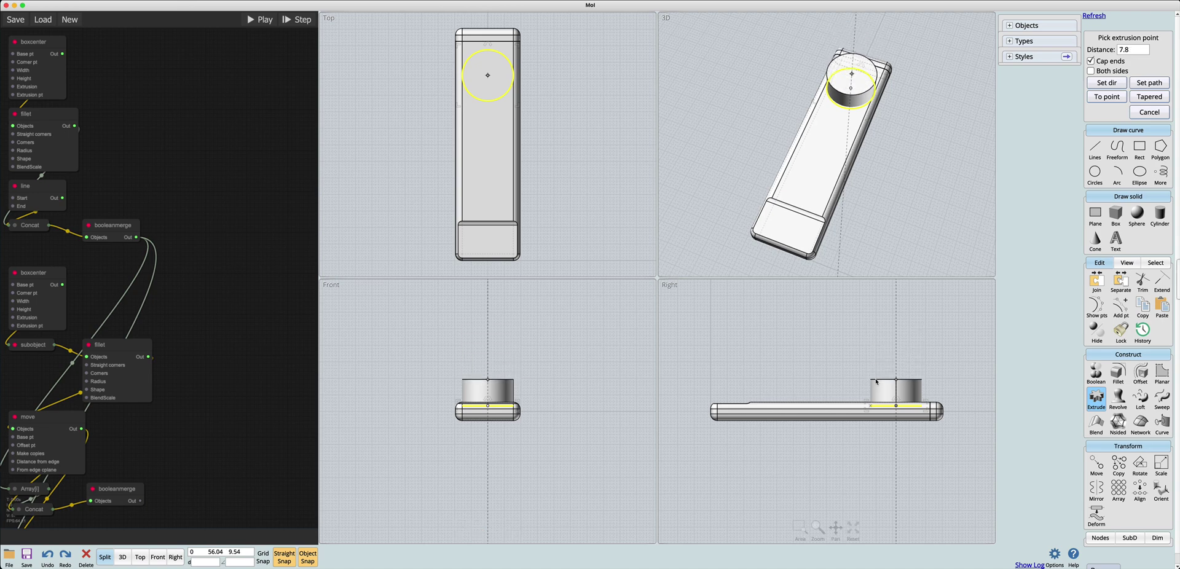
left_click(1143, 97)
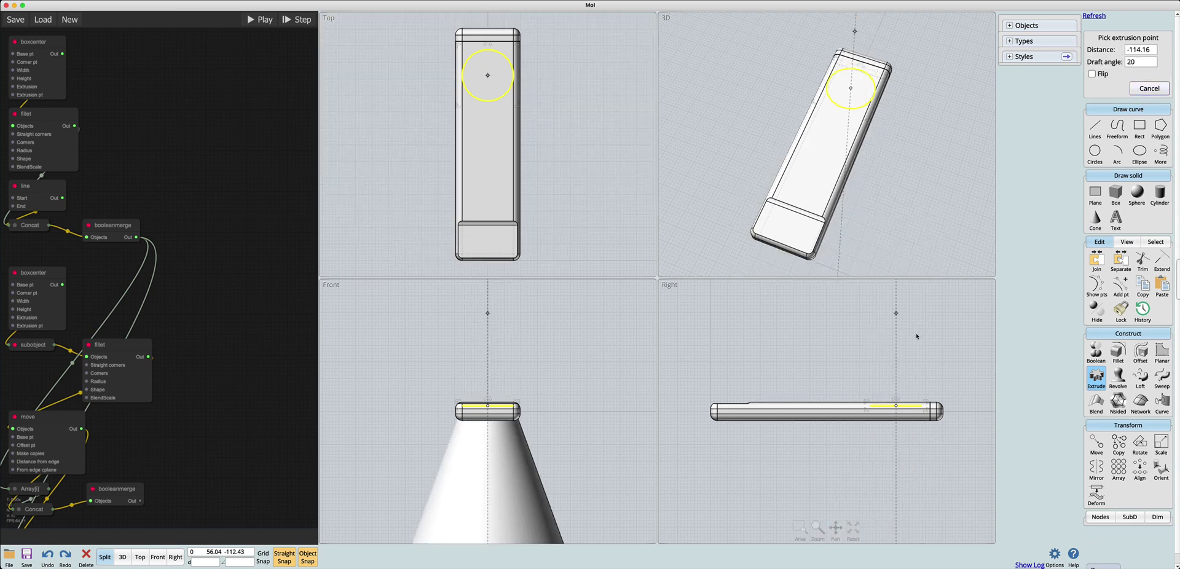
left_click(1093, 73)
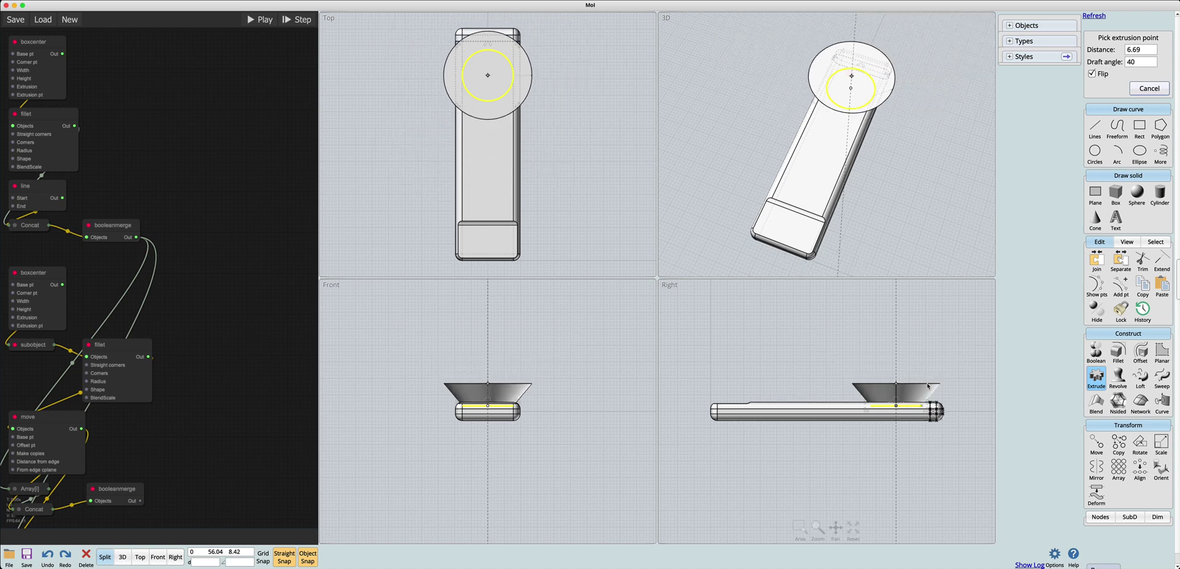
left_click(928, 386)
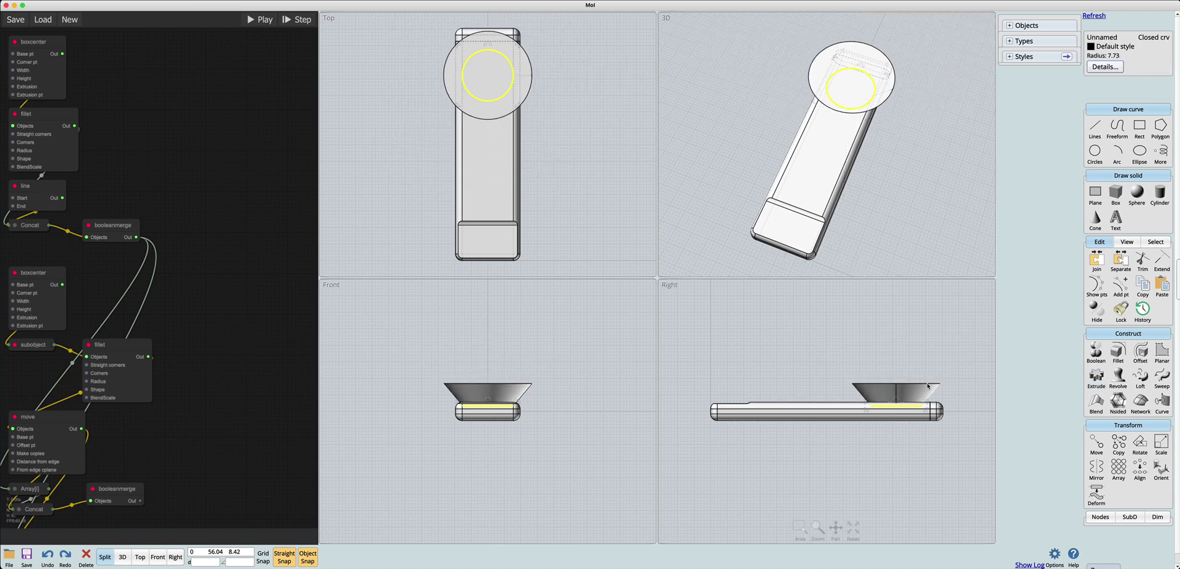
- Boolean-merge the tapered solid with the body and delete the cut-out pieces to leave a round recess
left_click(845, 90)
left_click(825, 158)
key("m")
left_click(843, 85)
key("Delete")
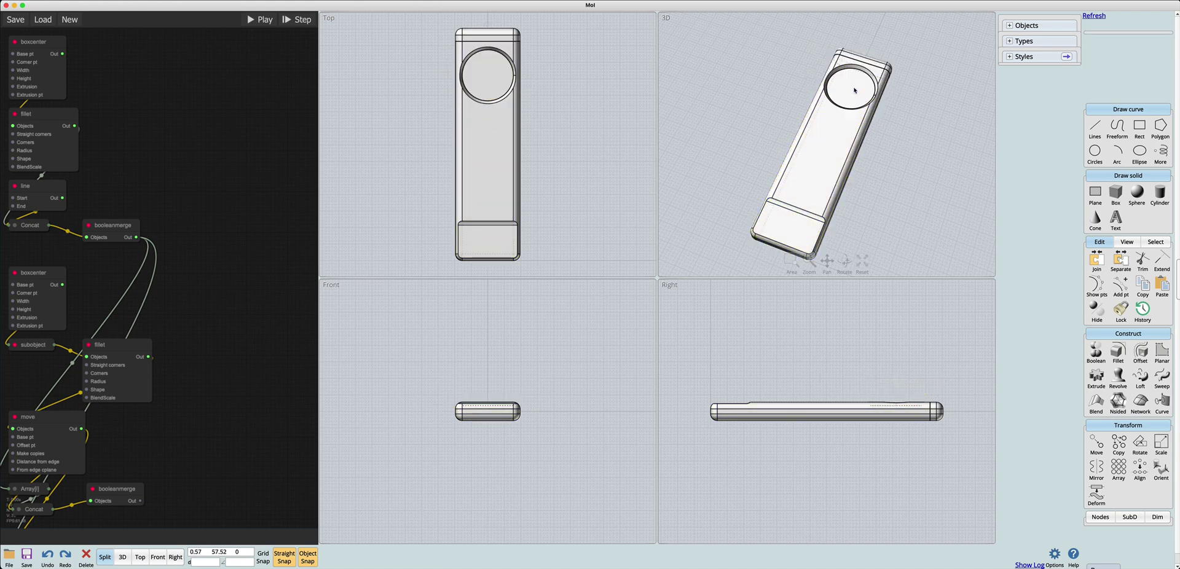
- Extrude the circle in the recess upward about 2.2 to form a raised round disc
right_click_drag(854, 90, 839, 102)
left_click(837, 105)
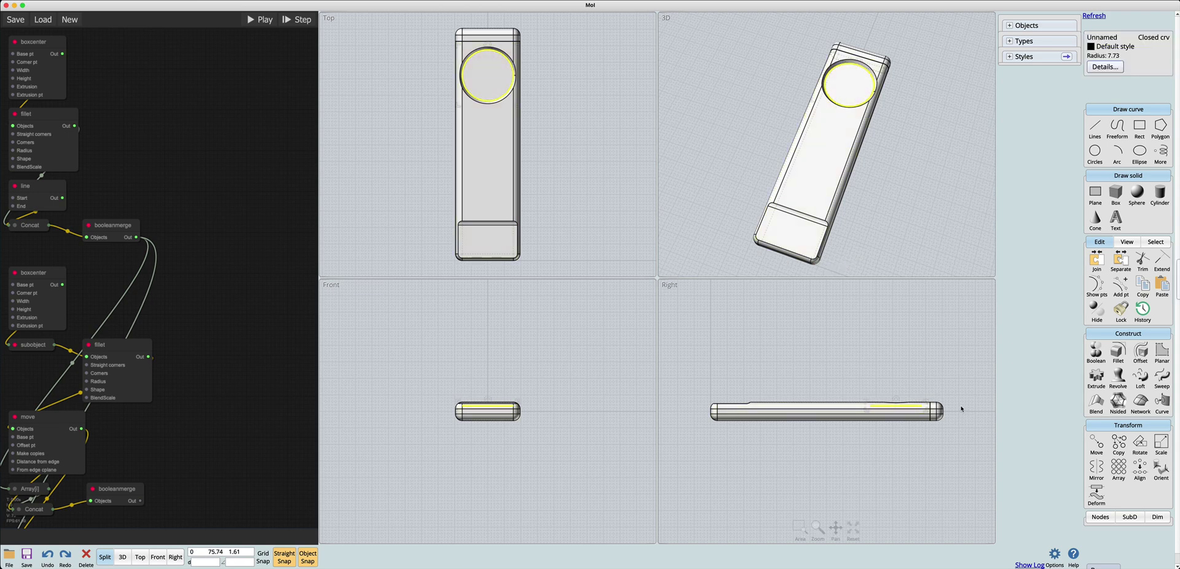
key("e")
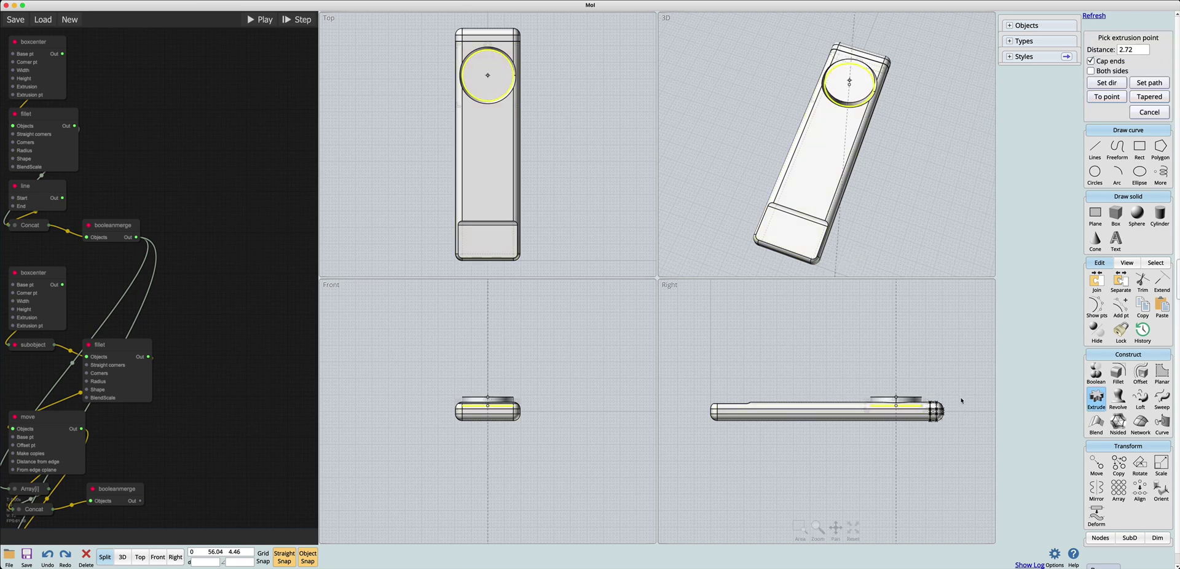
left_click(961, 400)
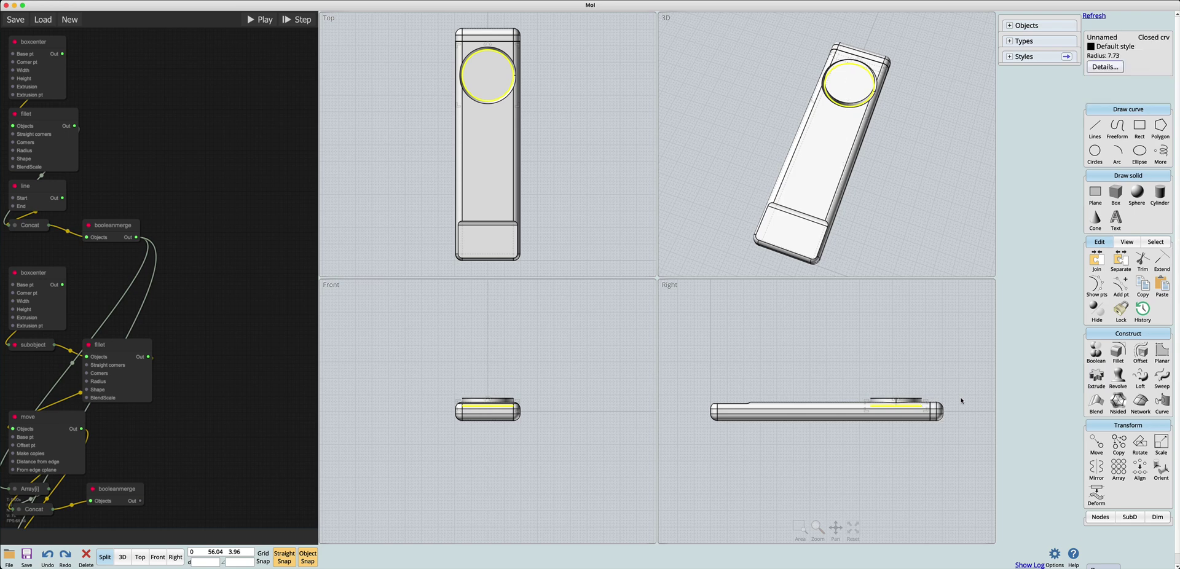
- Fillet the raised disc with a circular radius of 2
key("f")
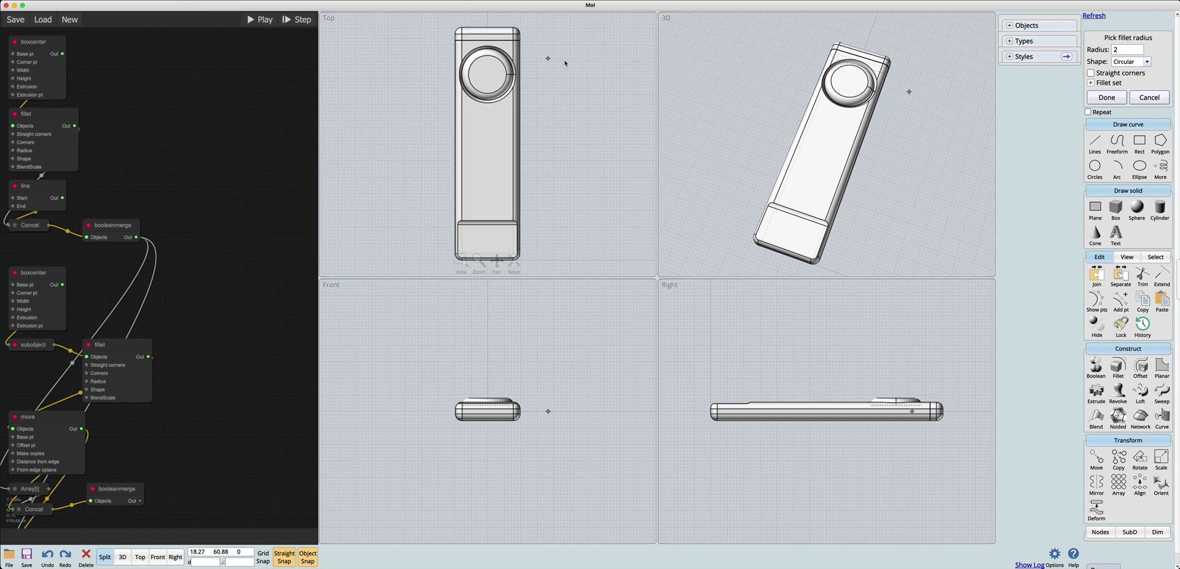
scroll(866, 101, "up", 6)
scroll(867, 102, "down", 5)
key("Return")
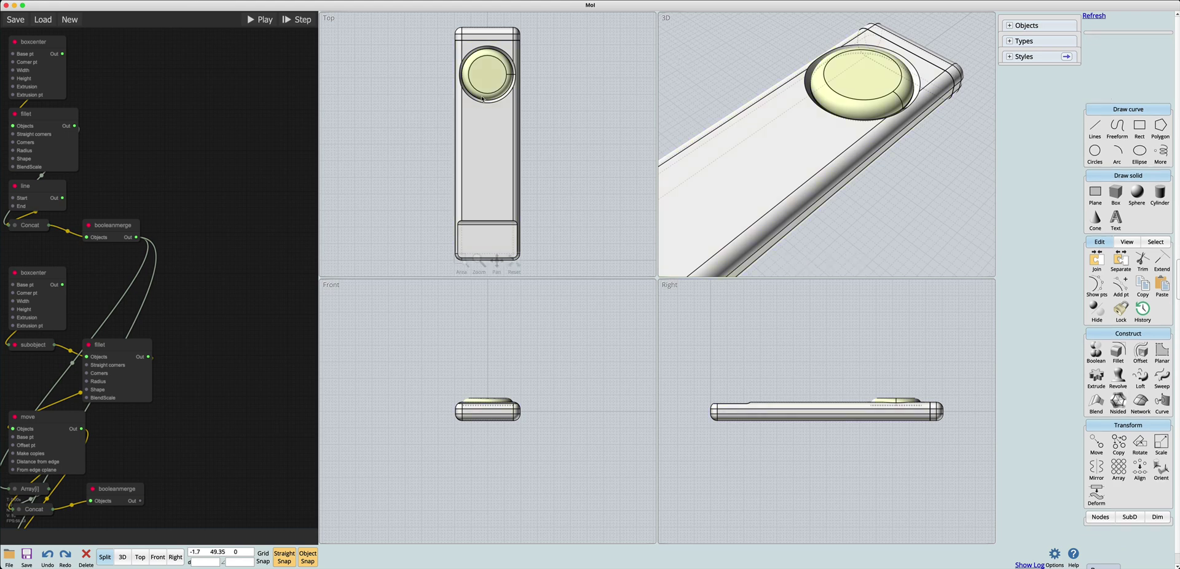
- Fillet the upper rim edges of the round recess in the body with a circular radius of 1
left_click(463, 78)
left_click(461, 78)
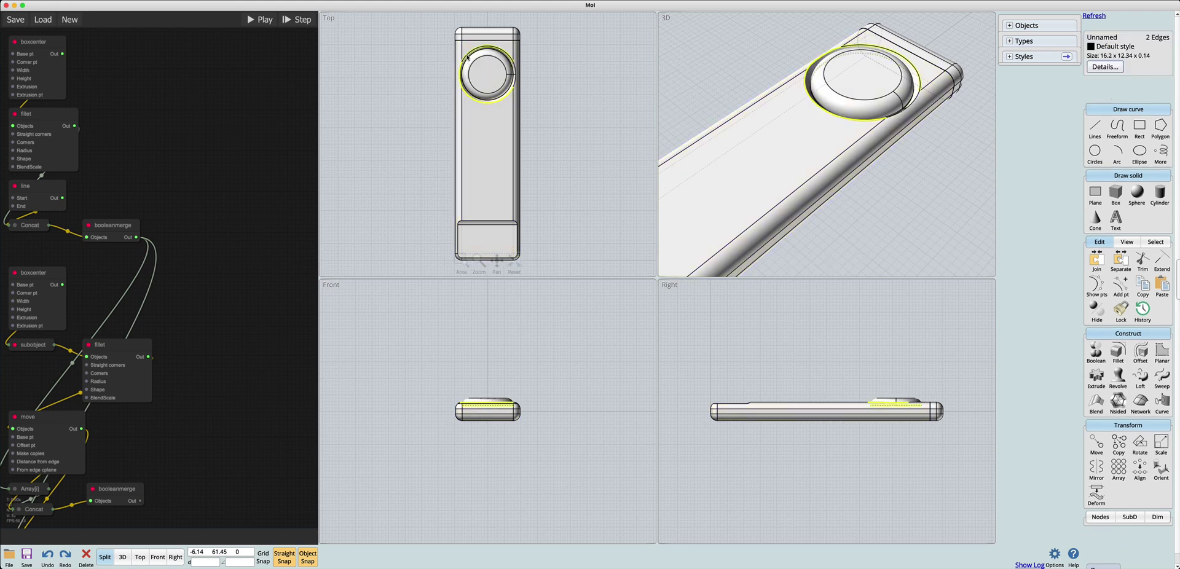
left_click(514, 75)
key("f")
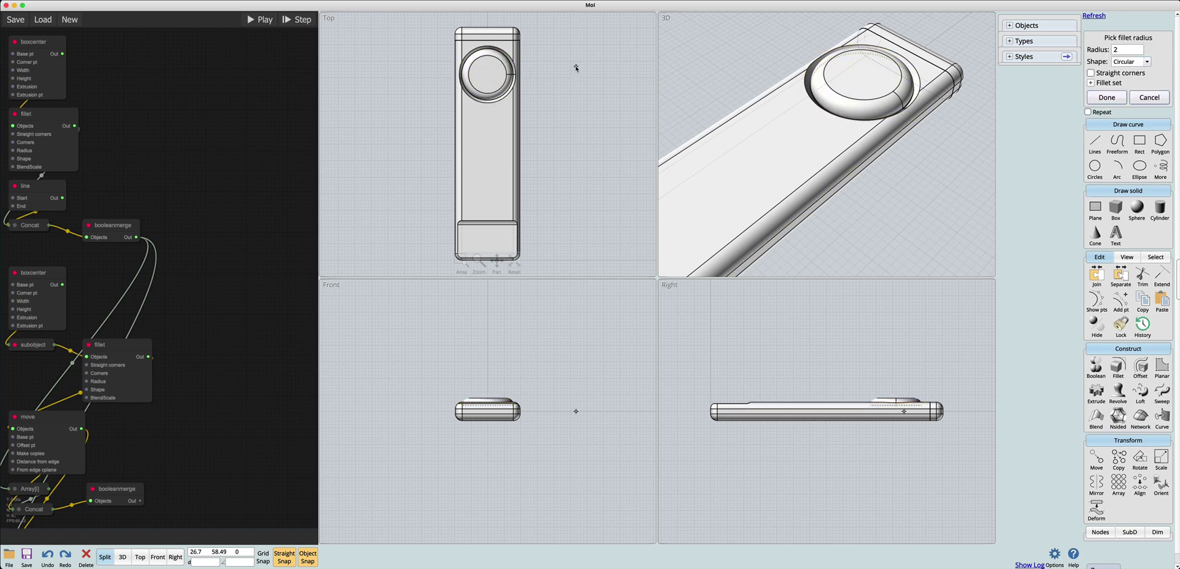
type("1")
key("Return")
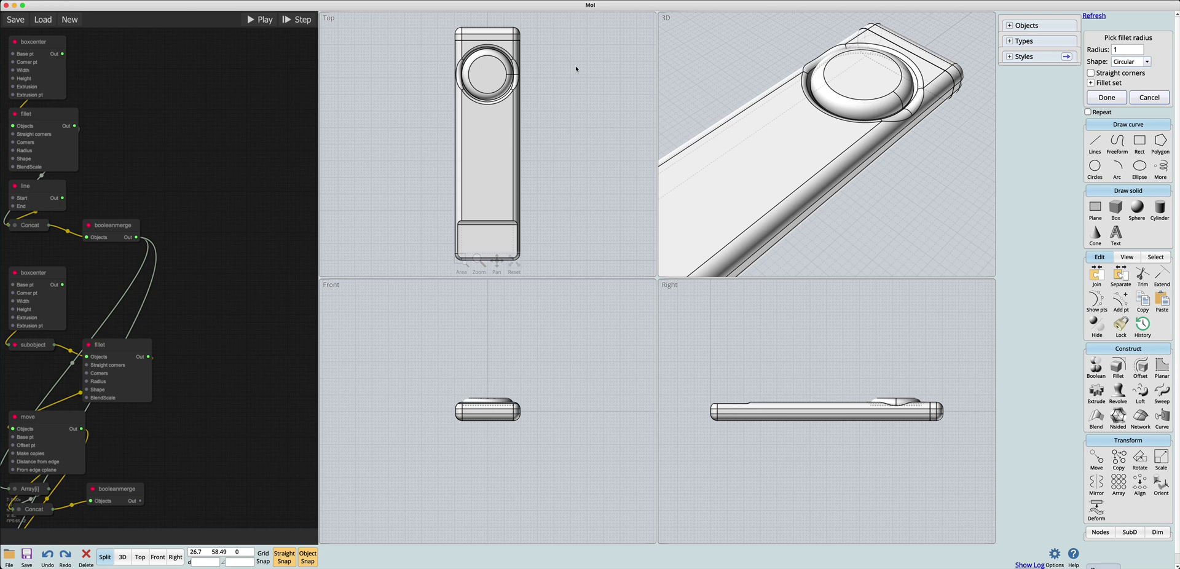
key("Return")
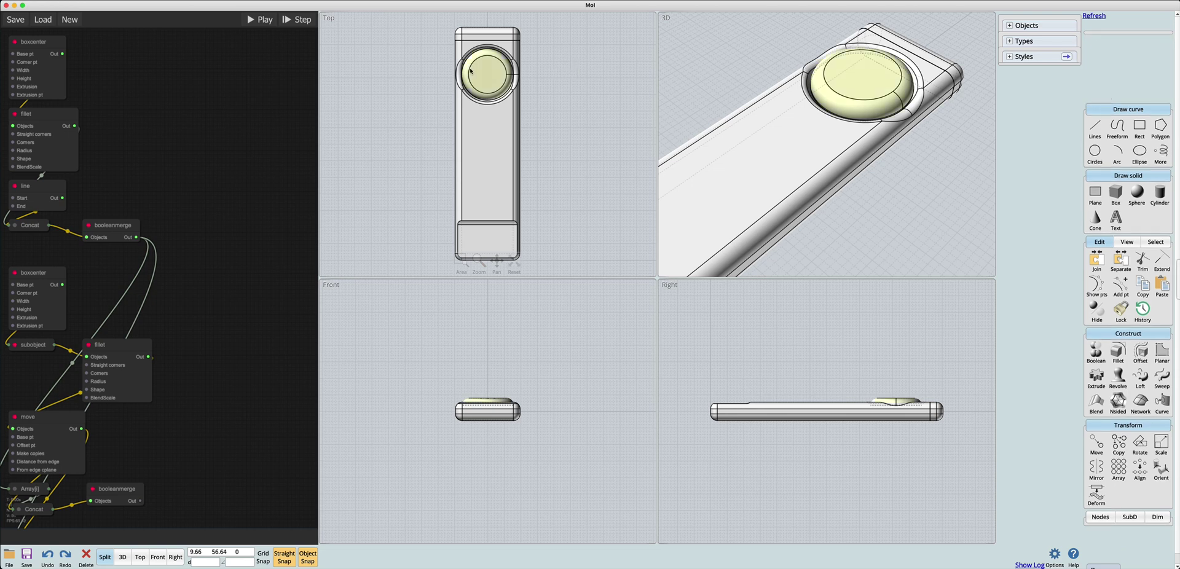
- Delete all modelled objects, play the recorded node graph, and inspect the rebuilt body against the last fillet nodes
left_click(455, 95)
key("Delete")
left_click(265, 20)
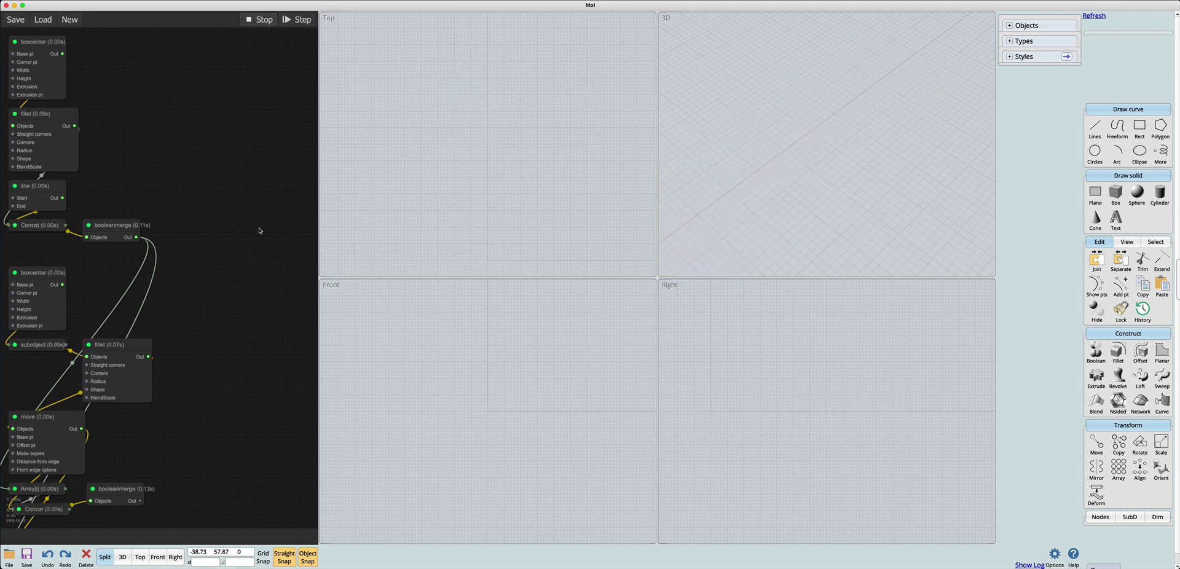
scroll(253, 289, "down", 5)
left_click_drag(260, 352, 268, 172)
scroll(268, 174, "down", 2)
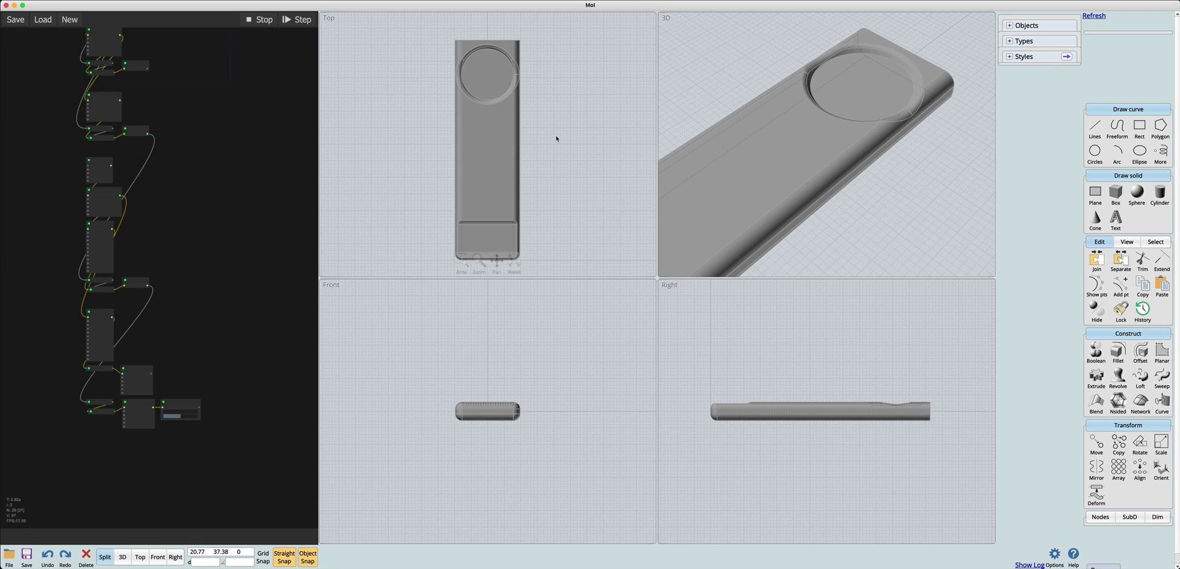
left_click_drag(707, 126, 781, 114)
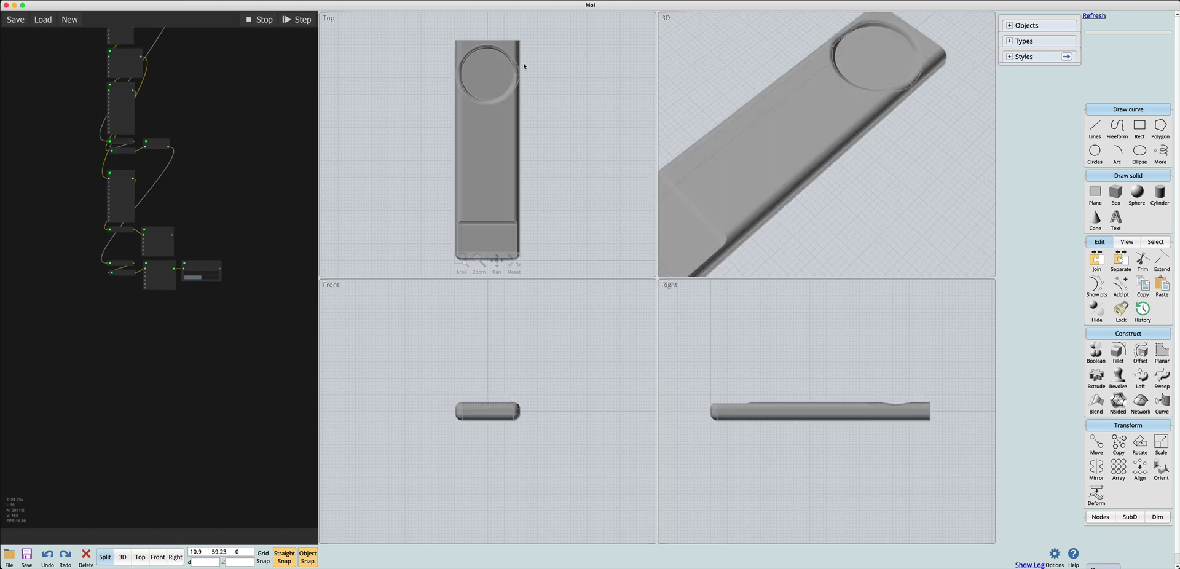
scroll(113, 238, "up", 6)
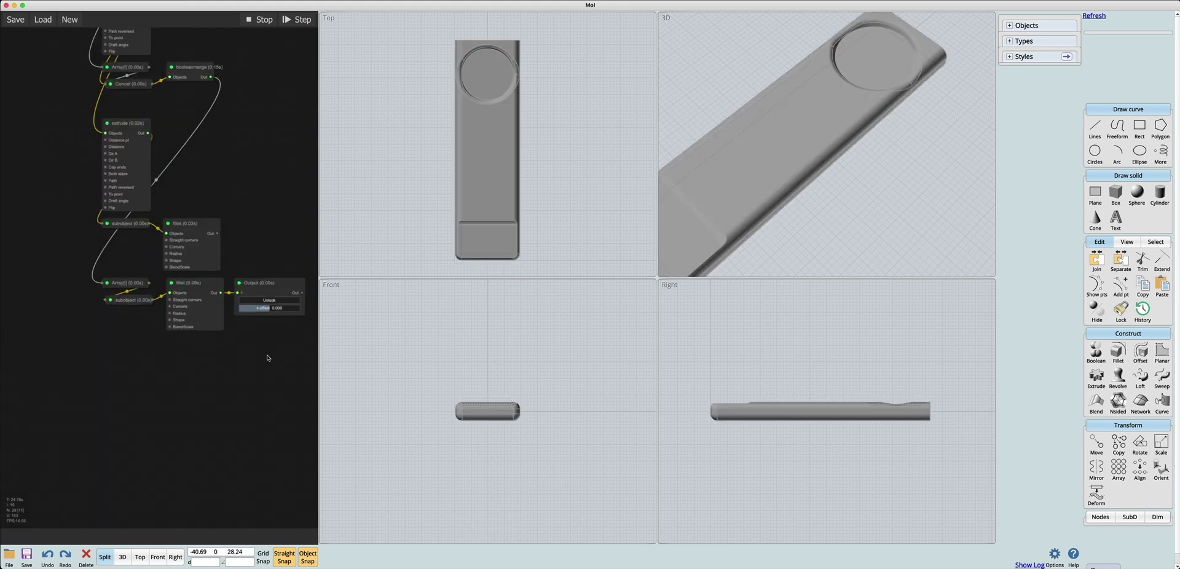
left_click_drag(268, 358, 240, 365)
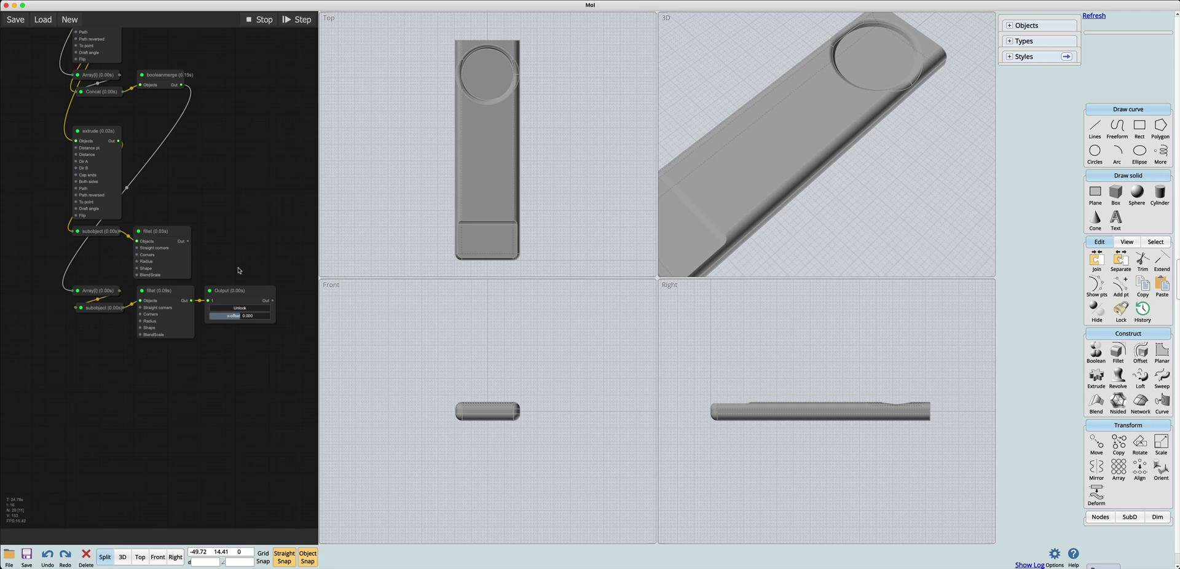
- Disconnect the Output node from the last fillet node and bring back the deleted solids
left_click(208, 301)
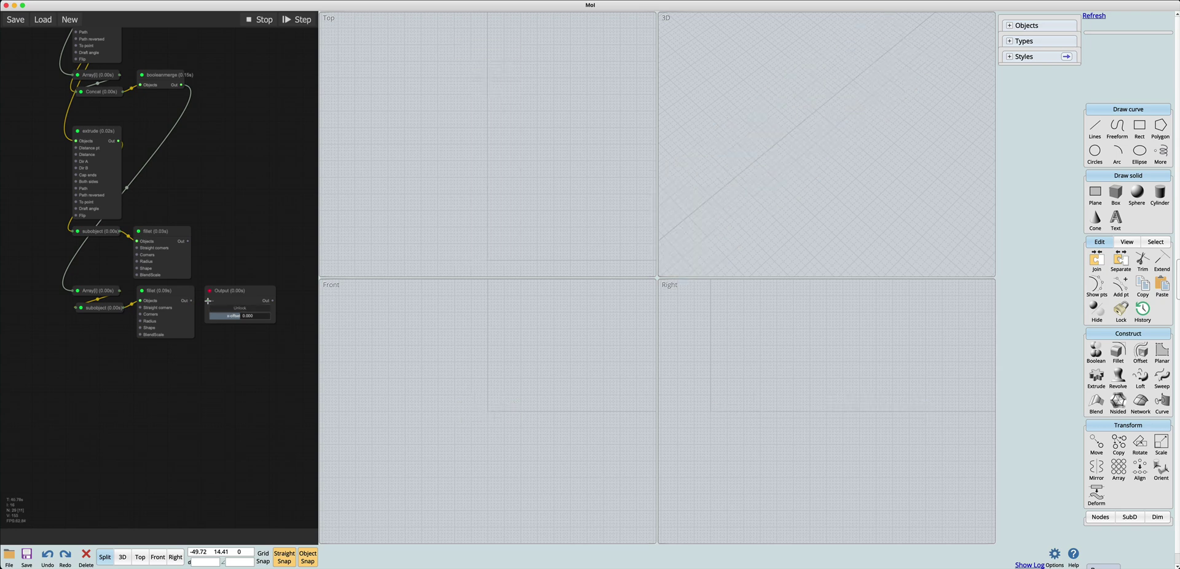
key("super+v")
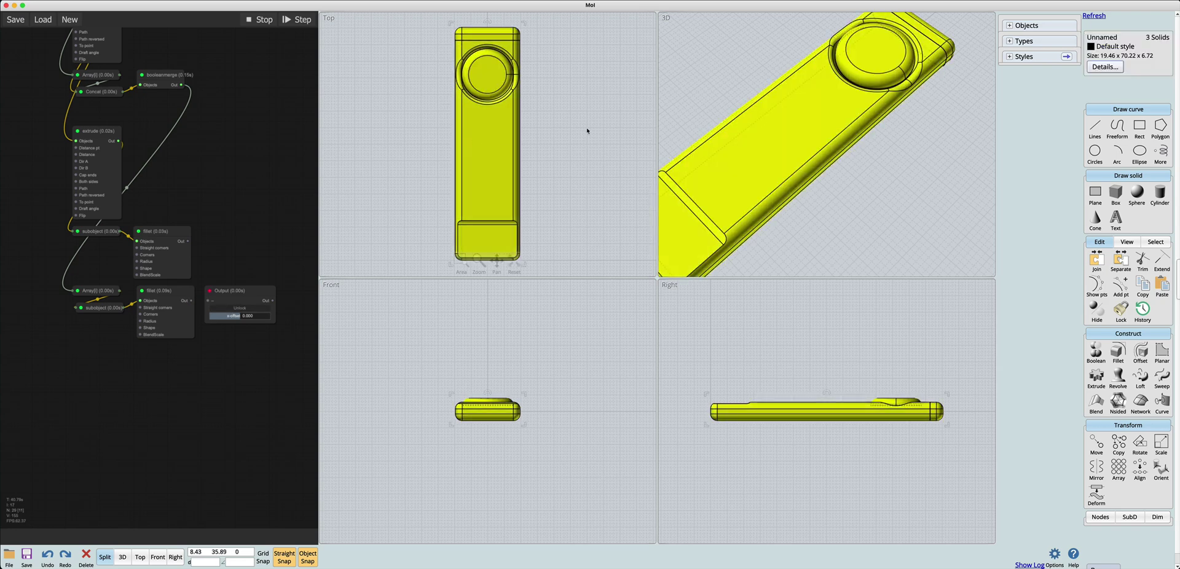
left_click(592, 91)
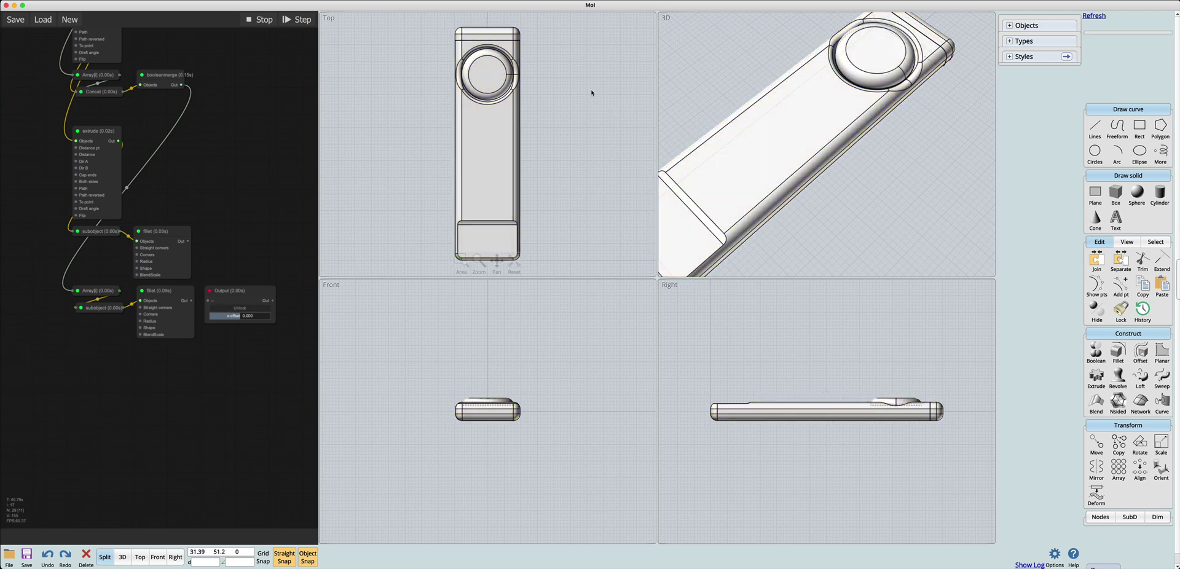
- Select the disc, the main body and the end piece, and record them in a Store selection node
left_click(507, 88)
left_click(487, 150)
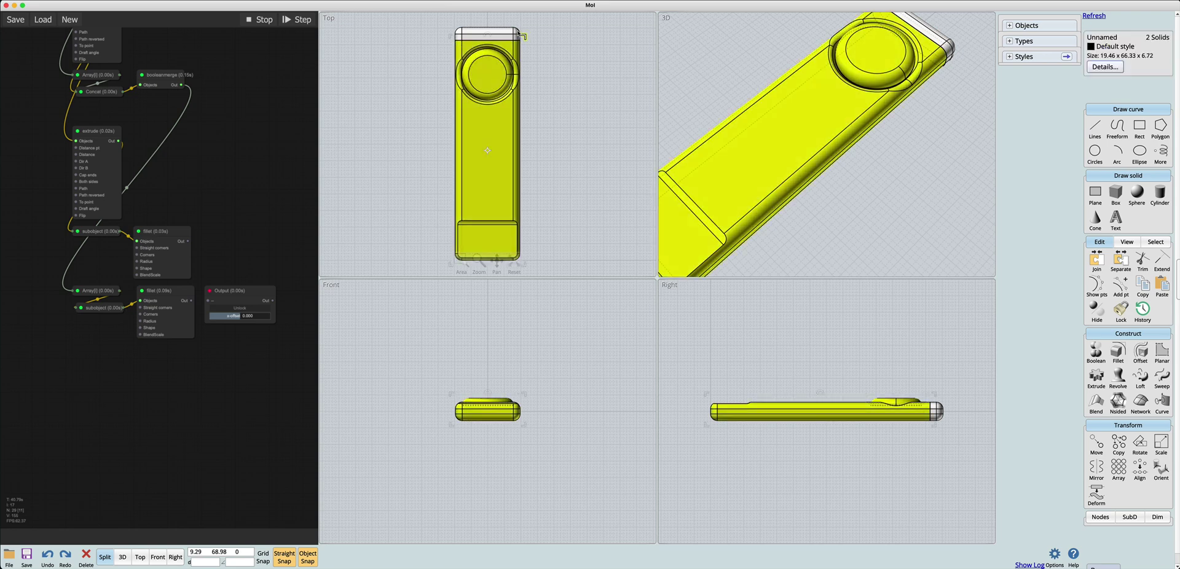
left_click(517, 29)
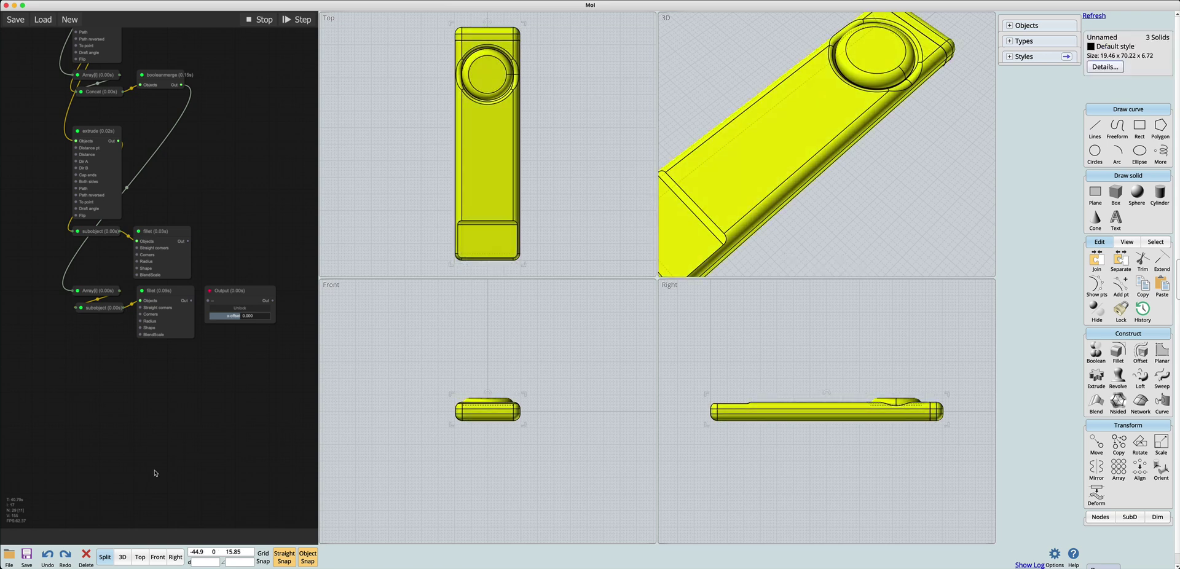
right_click(132, 394)
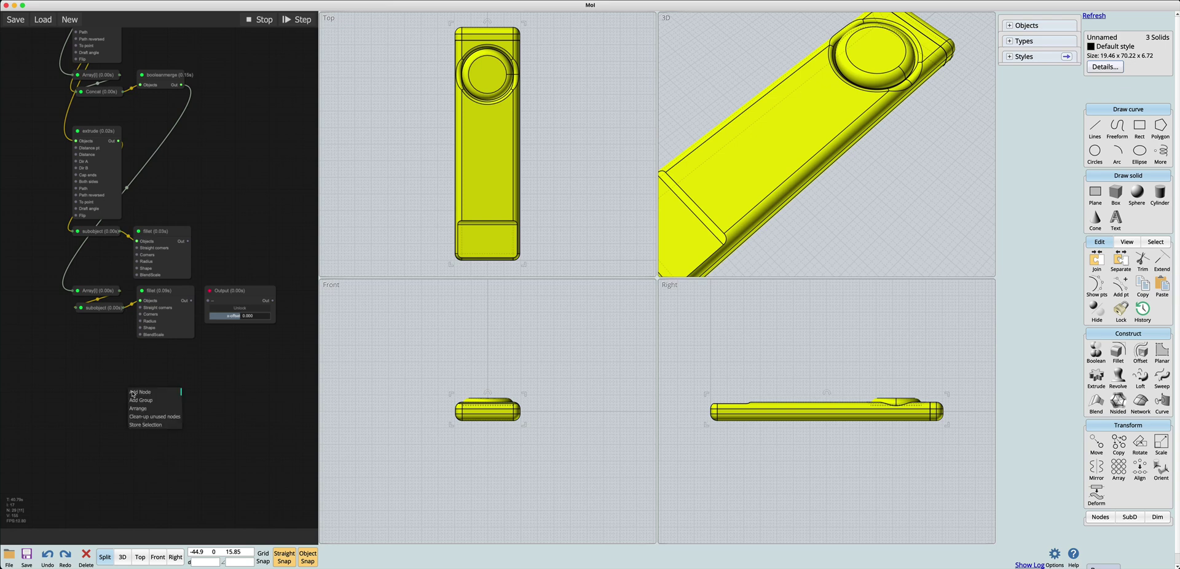
left_click(147, 425)
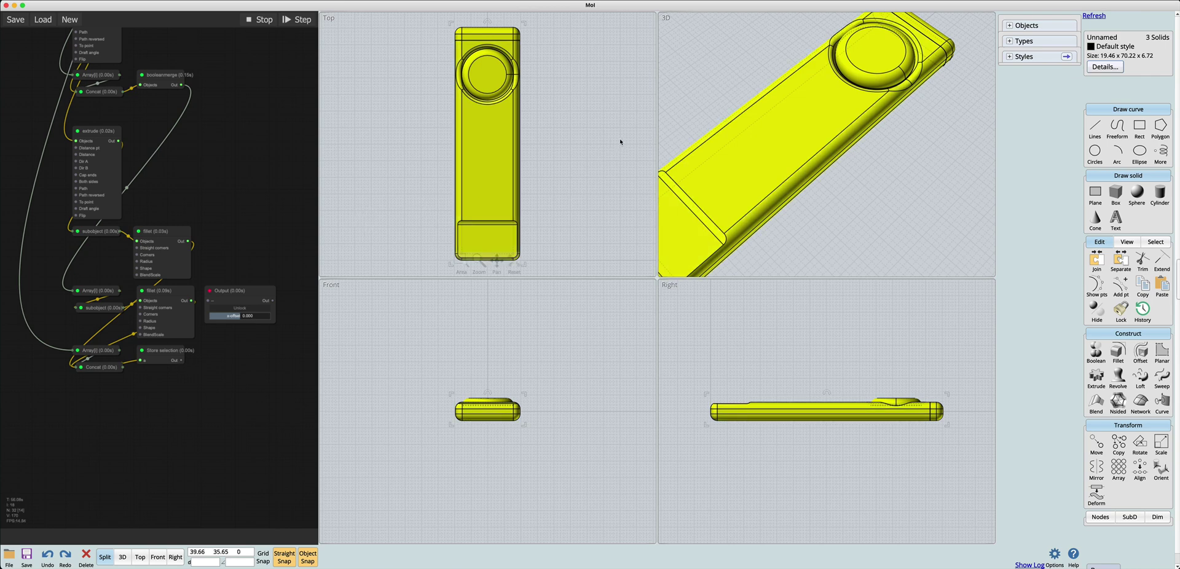
- Move the three selected solids about 23.3 in the negative x direction in the Top view
key("m")
left_click(635, 131)
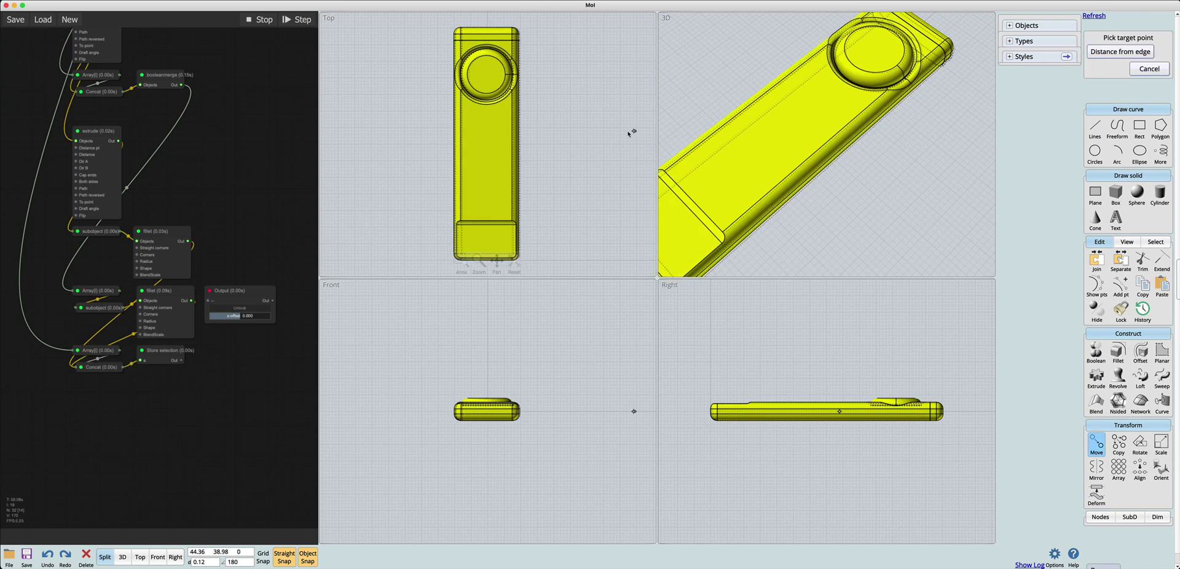
left_click(557, 131)
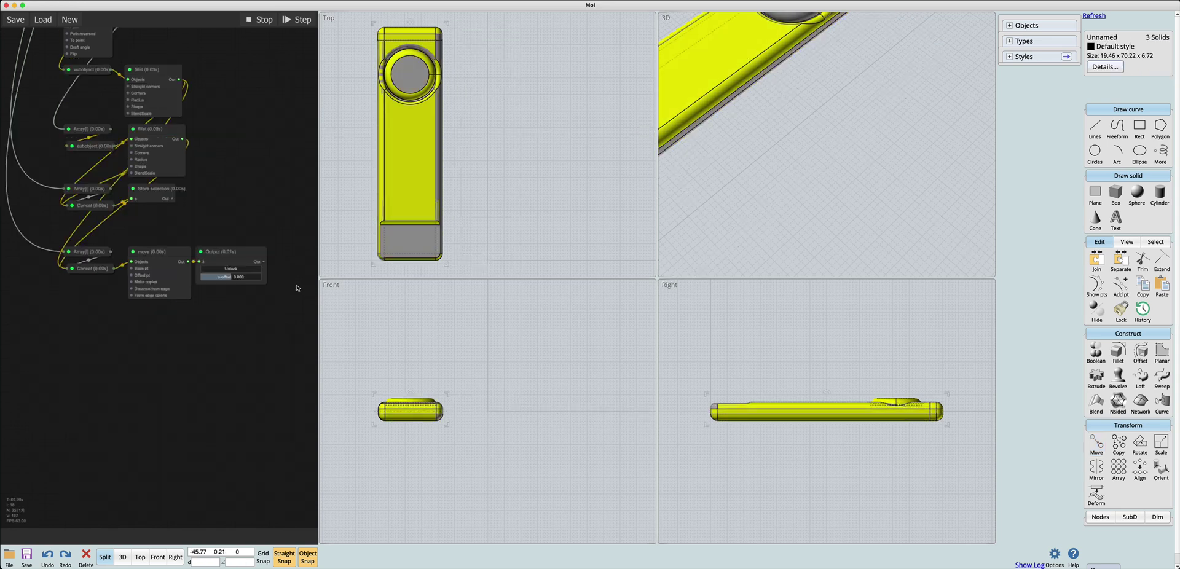
- Preview the output of the Store selection node in 3D beside the moved solids
key("Up")
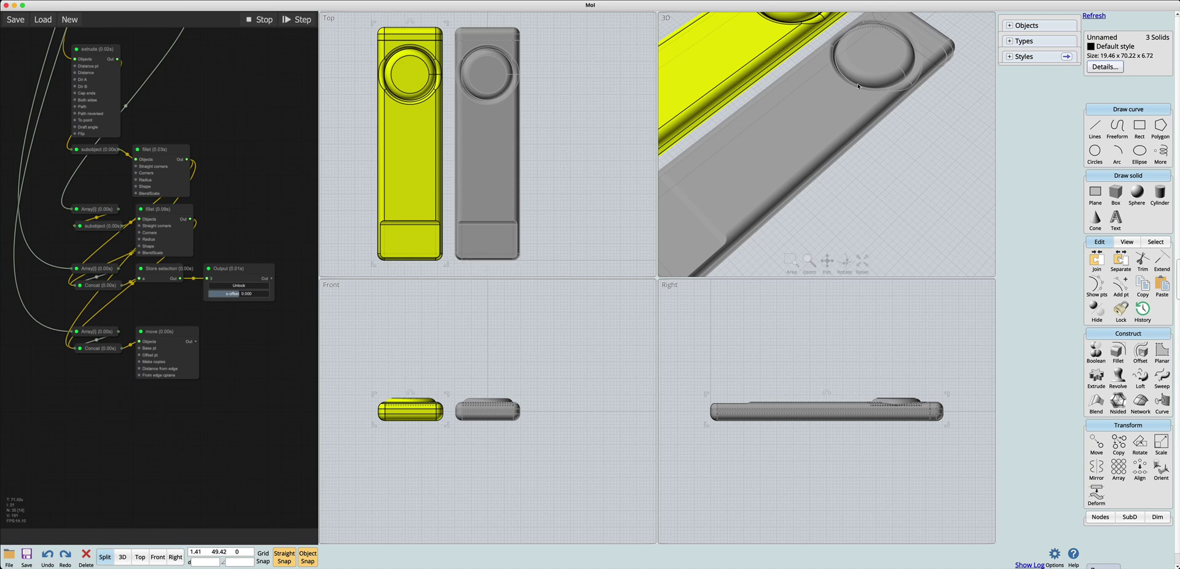
scroll(864, 60, "down", 3)
right_click_drag(867, 68, 869, 98)
left_click_drag(869, 97, 854, 104)
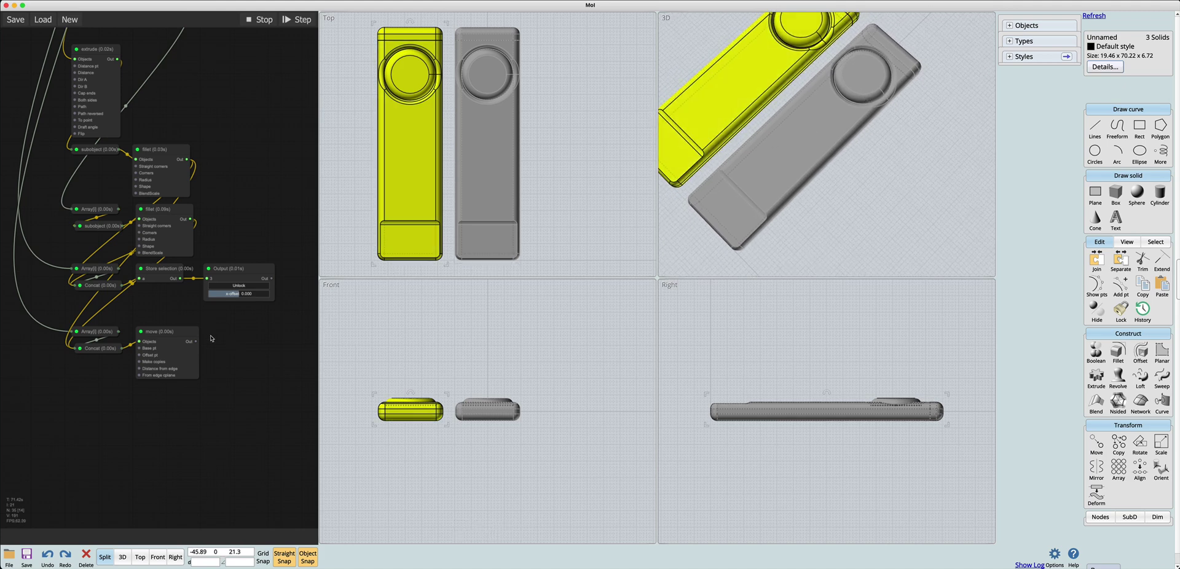
- Color the Store selection node green
scroll(228, 360, "down", 1)
left_click_drag(191, 302, 233, 317)
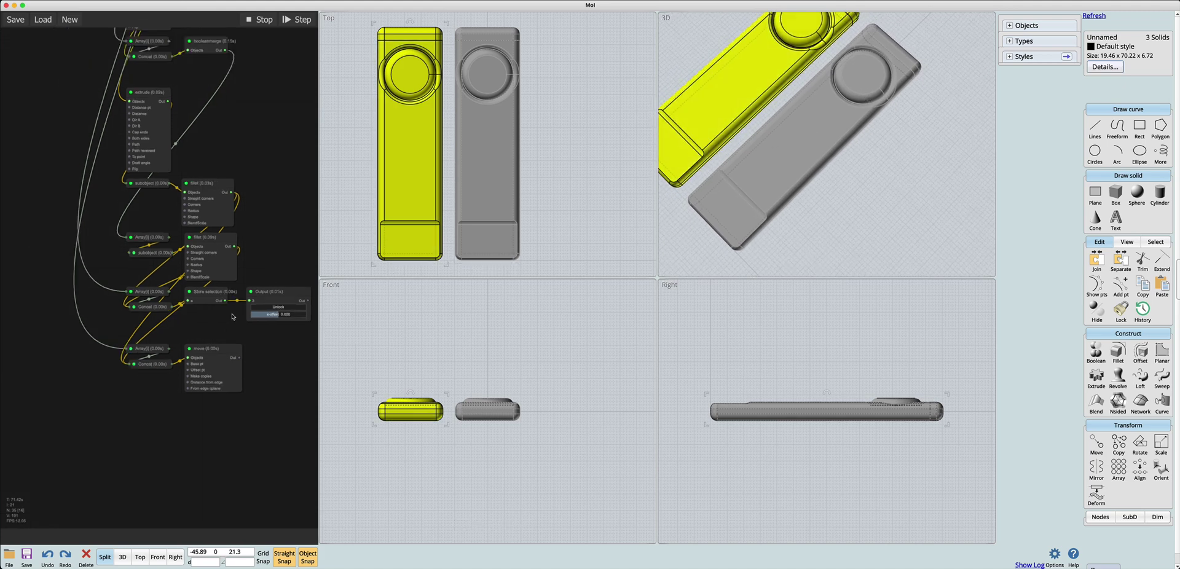
scroll(230, 317, "up", 1)
left_click(237, 280)
right_click(238, 275)
left_click(254, 299)
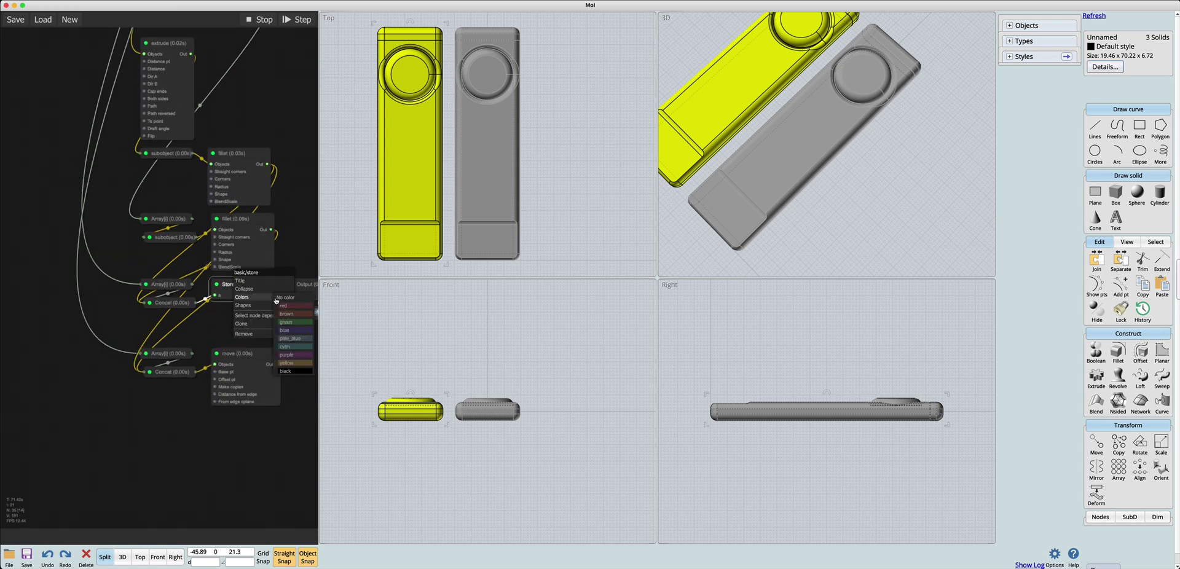
left_click(301, 326)
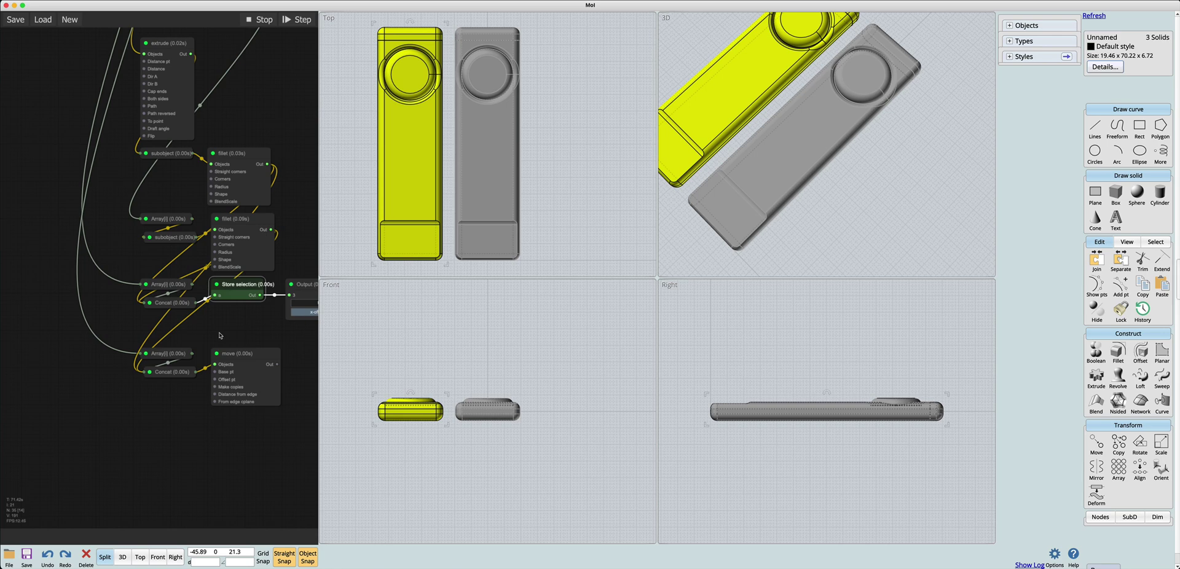
- Preview the cutting block's move node, replace that node with a live object, and select the live block
scroll(215, 330, "right", 3)
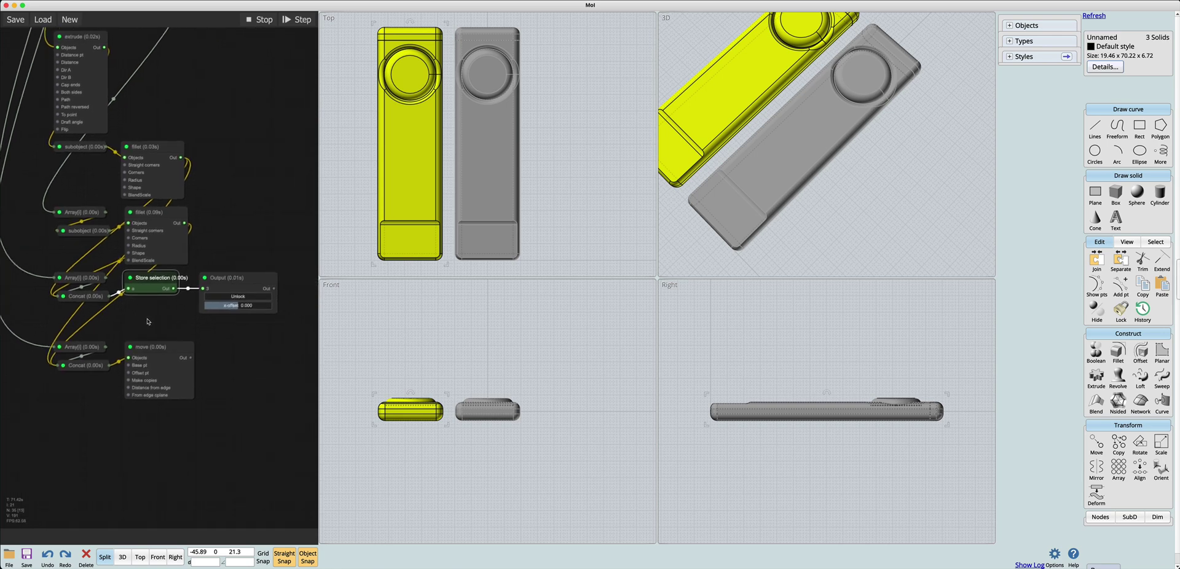
scroll(766, 173, "down", 5)
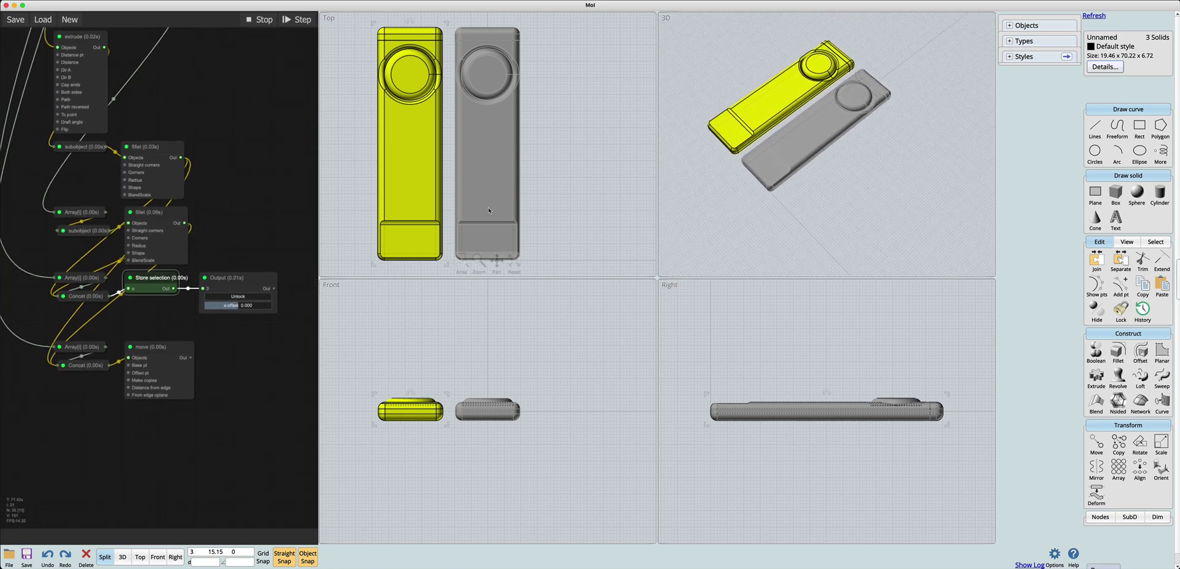
scroll(485, 232, "down", 2)
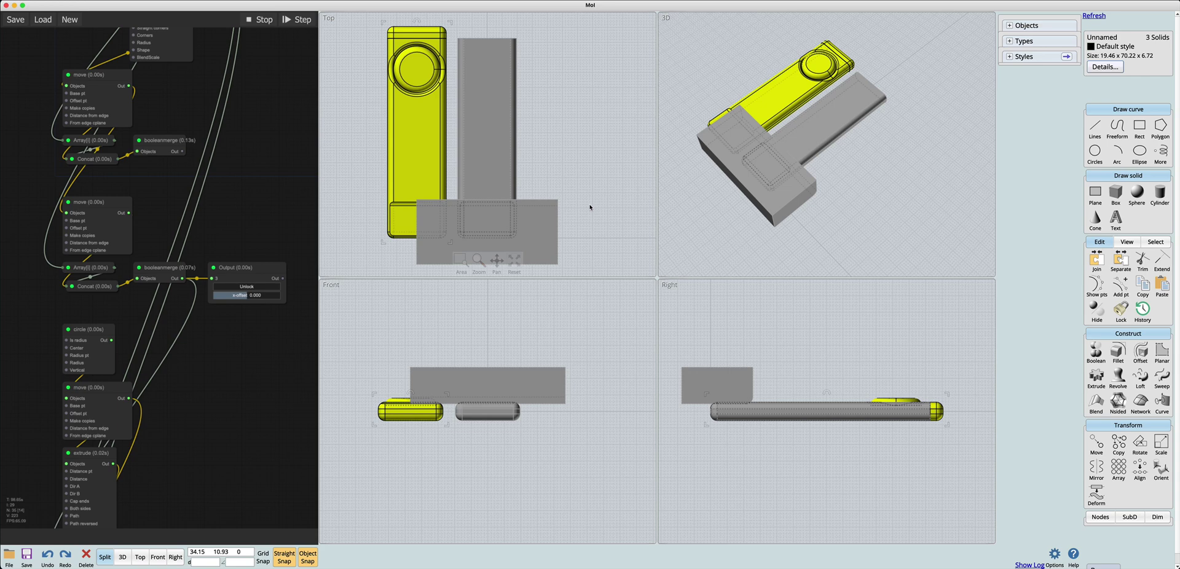
right_click_drag(762, 212, 737, 164)
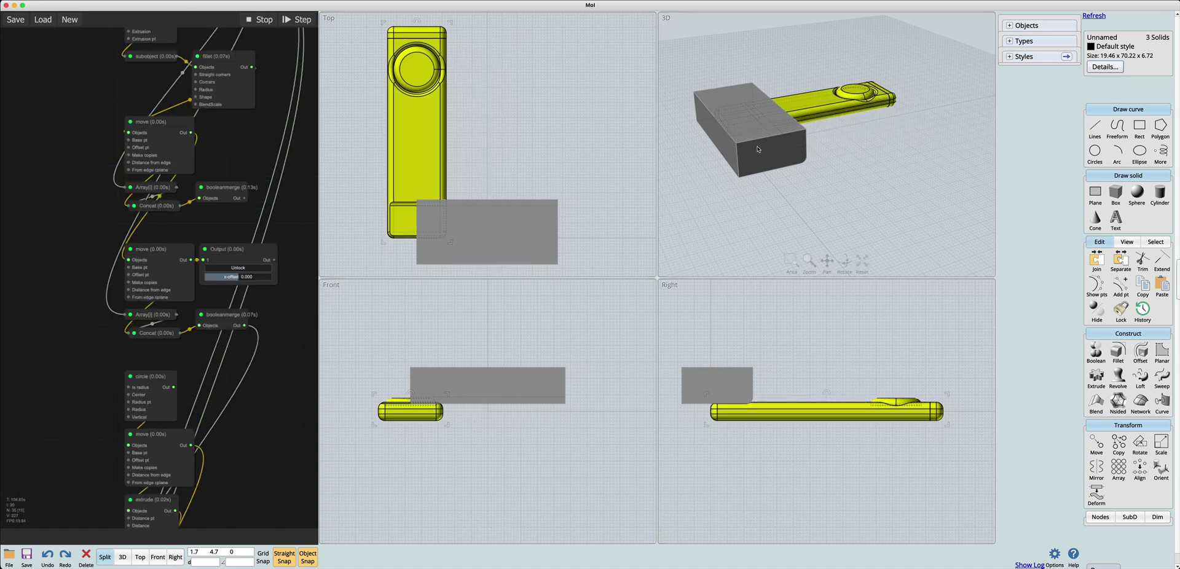
left_click(170, 248)
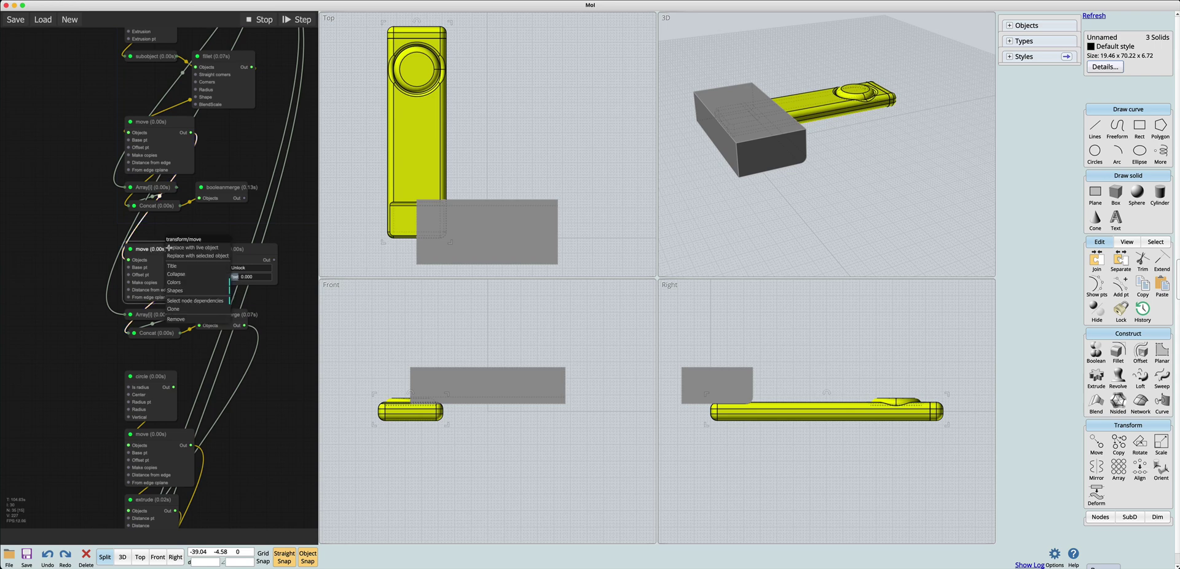
left_click(197, 248)
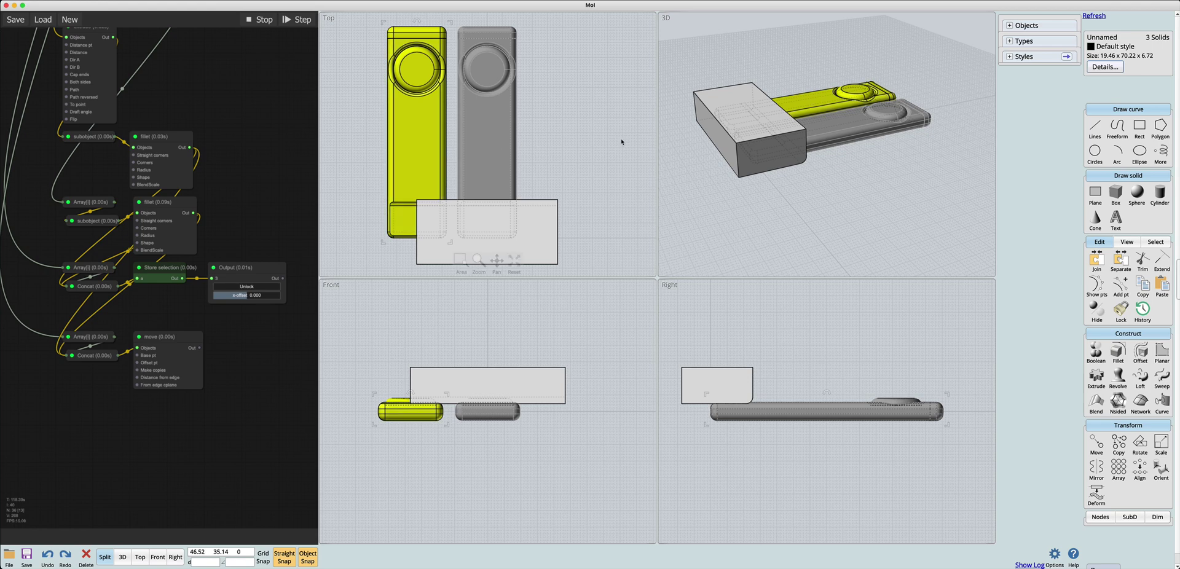
scroll(608, 155, "down", 1)
left_click(609, 159)
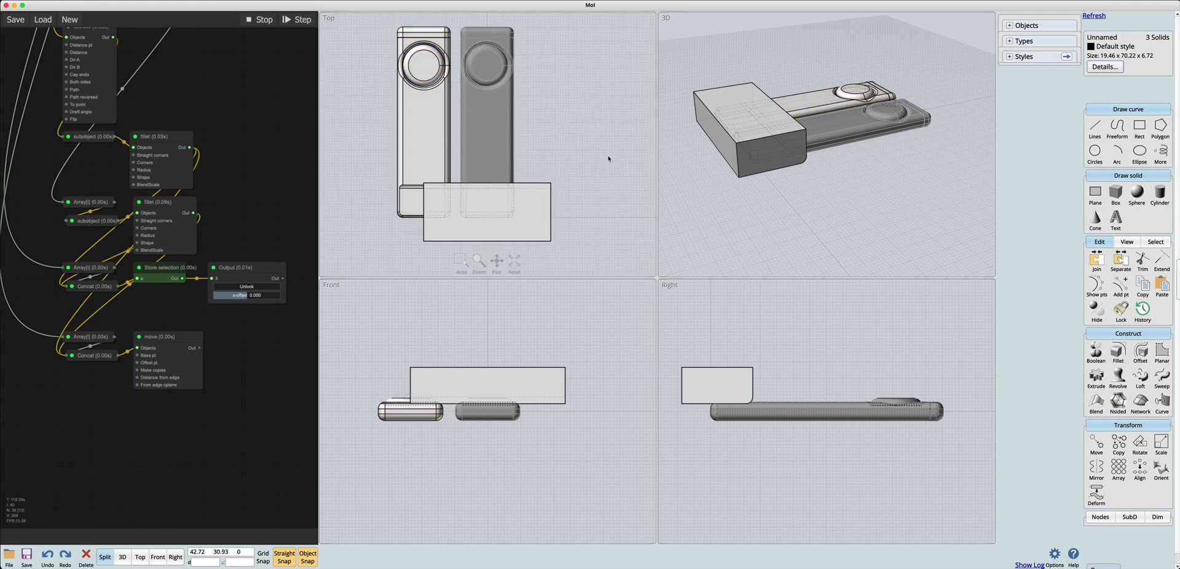
- Move the live cutting block in the positive y direction in the Top view and bring it back into view
left_click(589, 213)
left_click(588, 202)
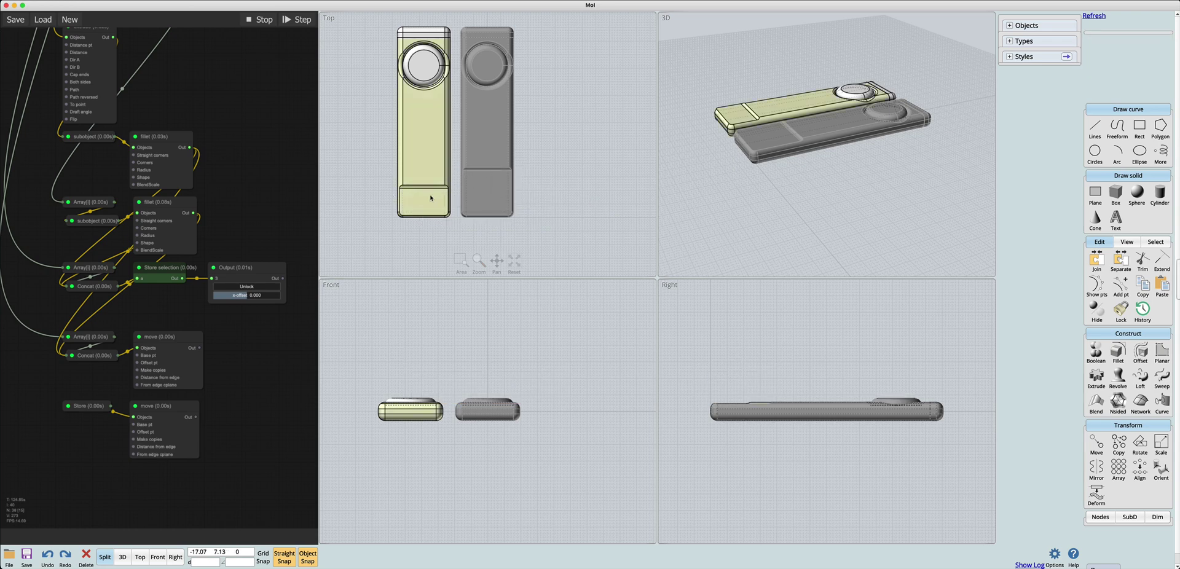
key("super+z")
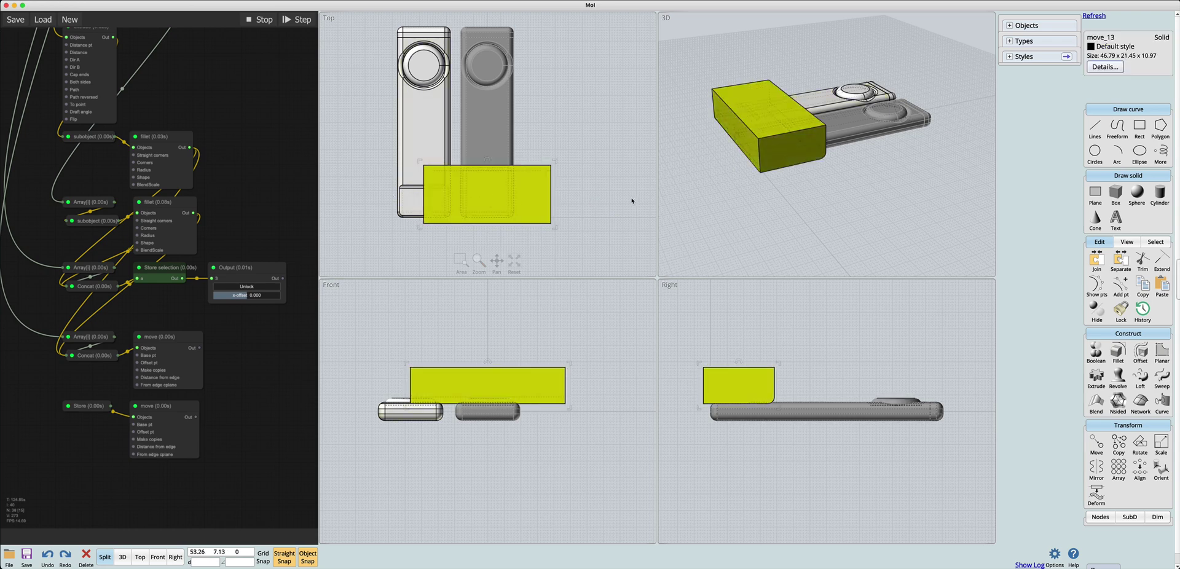
- Move the live cutting block about 3.6 units further in the positive y direction in the Top view
right_click(602, 205)
left_click(602, 205)
left_click(602, 203)
right_click(601, 204)
left_click(602, 204)
left_click(601, 195)
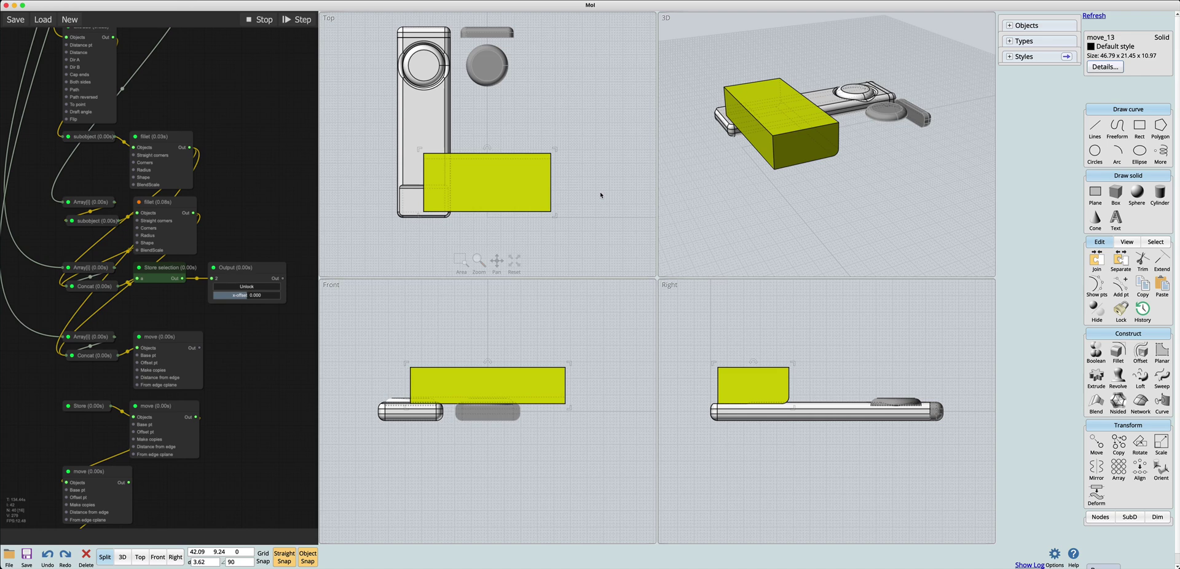
- Move the cutting block about 4.4 units in negative y in the Top view, and about 5.4 units in positive y
key("m")
left_click(601, 196)
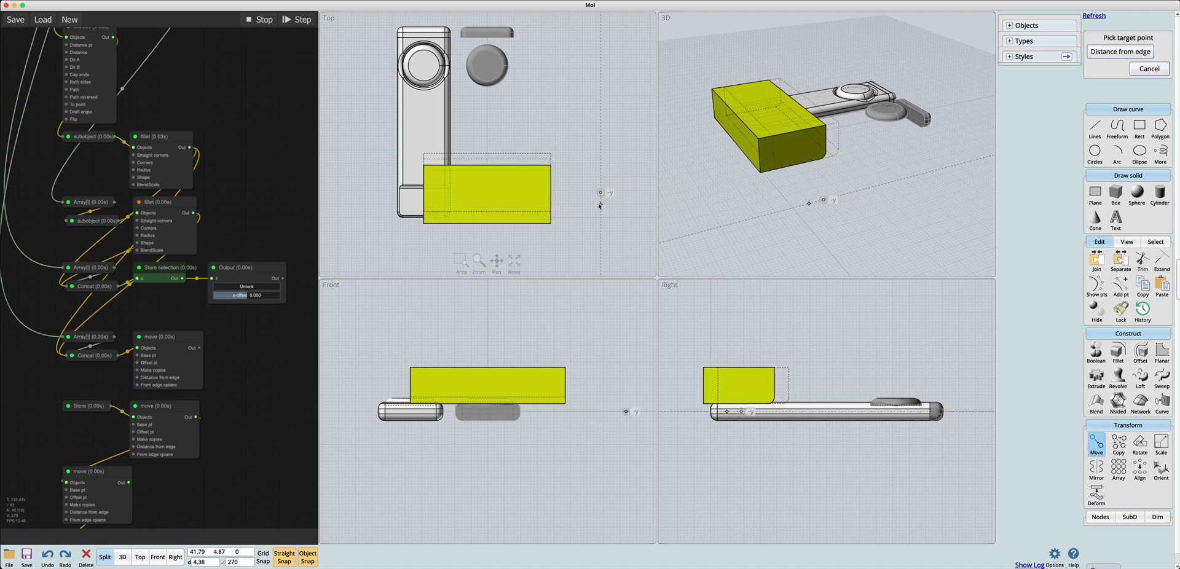
left_click(599, 206)
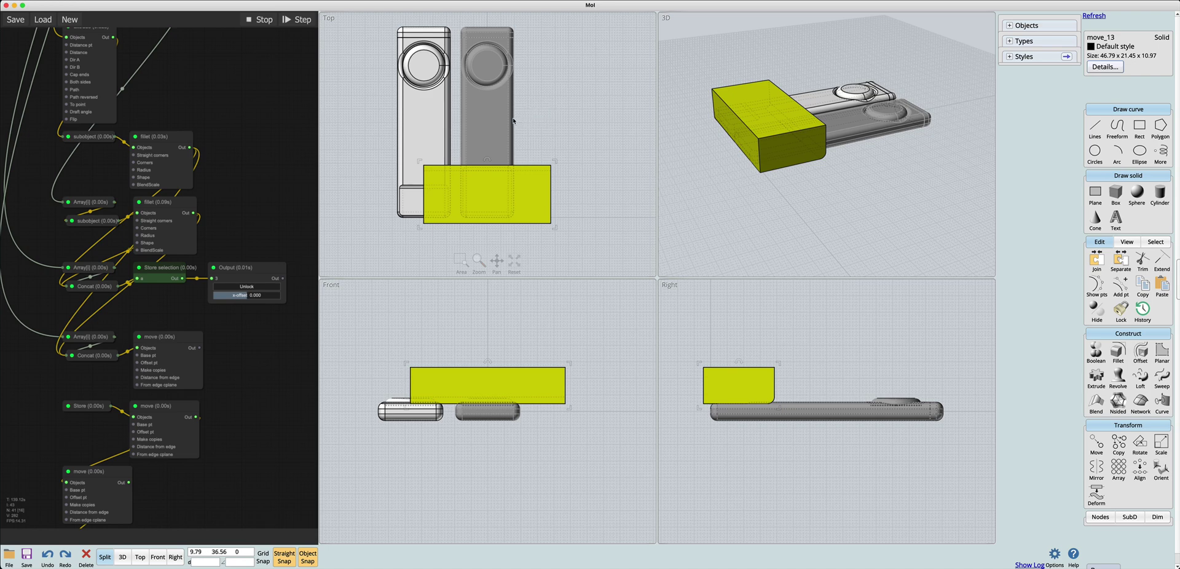
key("m")
left_click(602, 209)
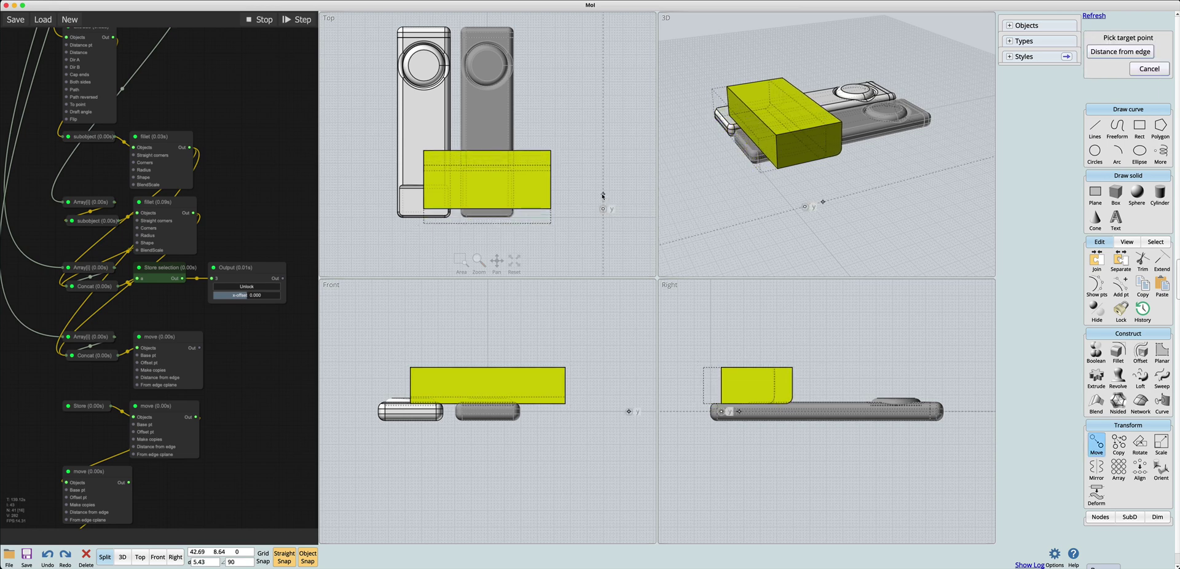
left_click(603, 196)
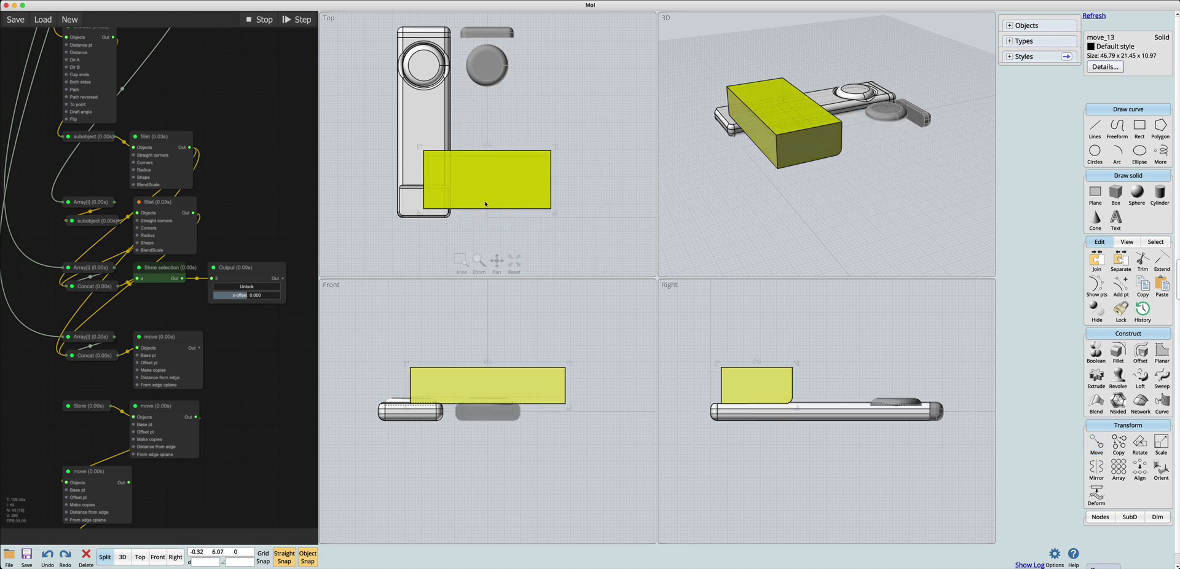
- Try moving the cutting block about 12.4 units at about 260 degrees in the Top view
scroll(485, 200, "down", 1)
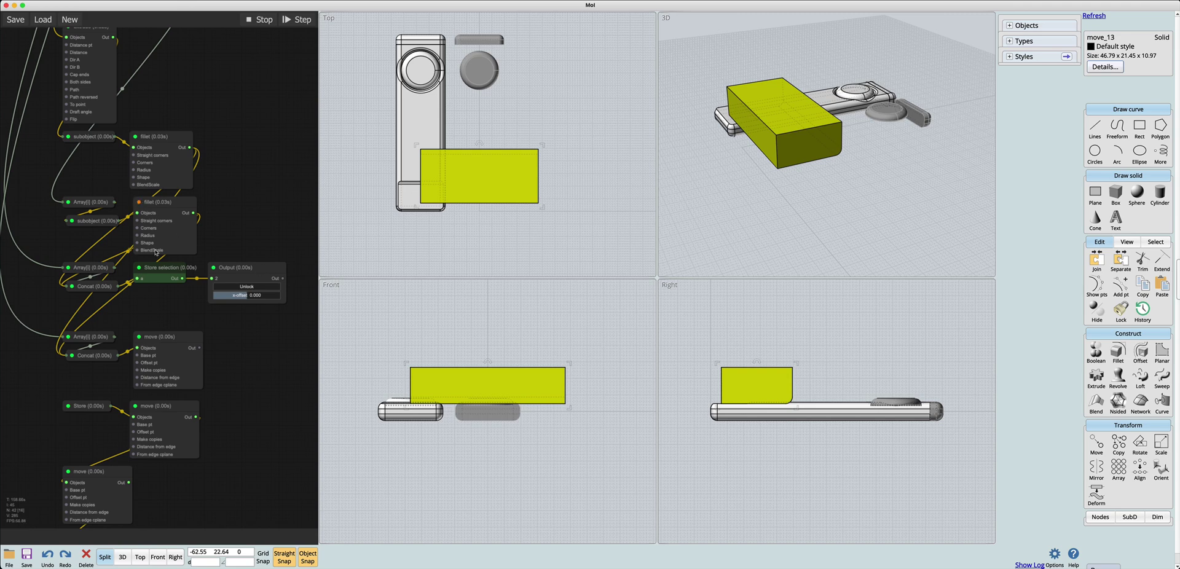
key("m")
left_click(594, 139)
left_click(588, 171)
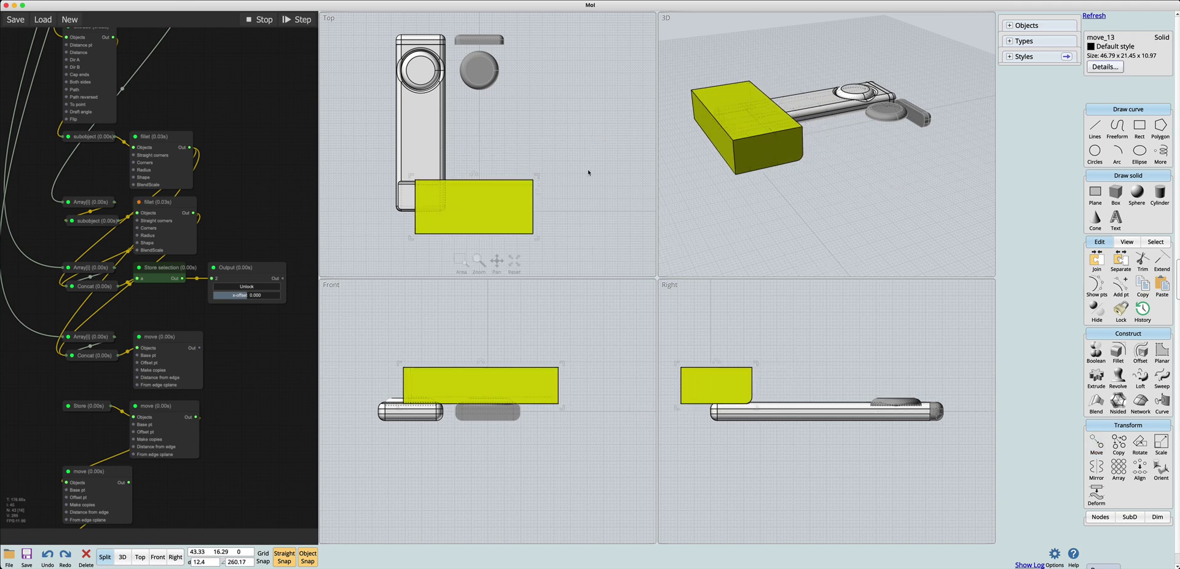
key("super+z")
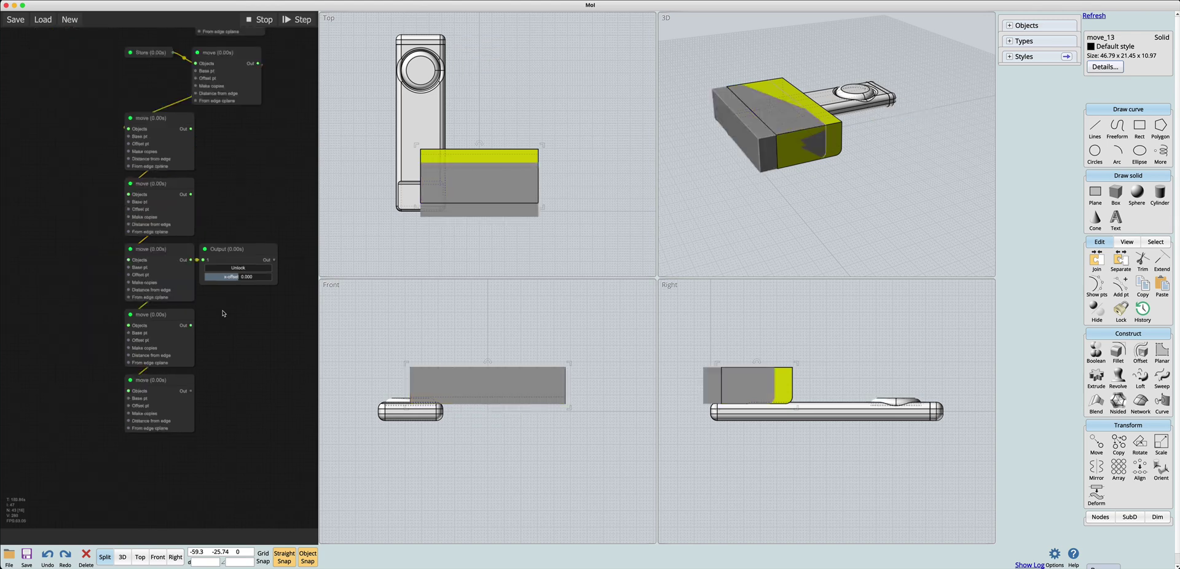
- Preview earlier node outputs back to the booleanmerge node and unlock its result as editable geometry
key("Up")
key("Up")
key("Up")
key("Up")
key("Up")
key("Up")
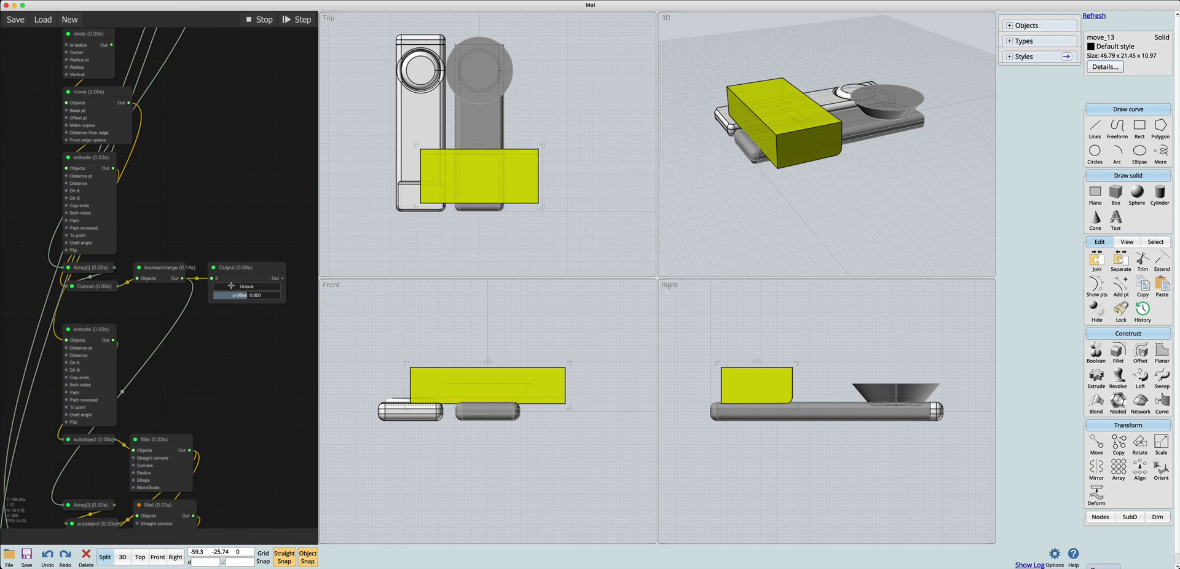
left_click(231, 285)
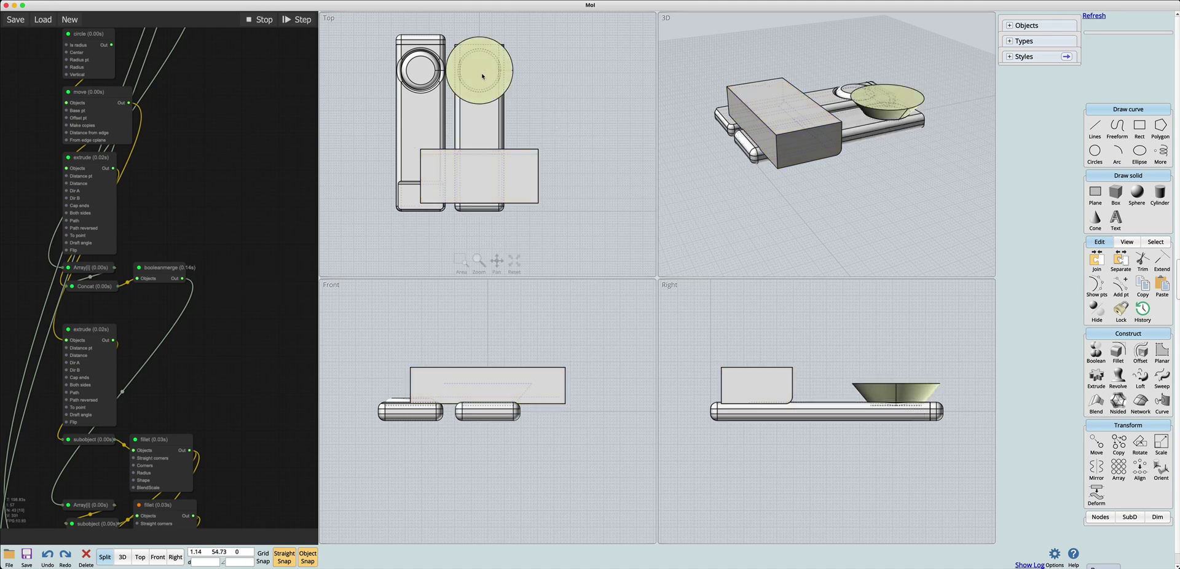
- Remove the conical solid and the cutting block from view around the unlocked body
left_click(482, 76)
key("Delete")
left_click(519, 169)
key("Delete")
left_click(483, 73)
key("super+z")
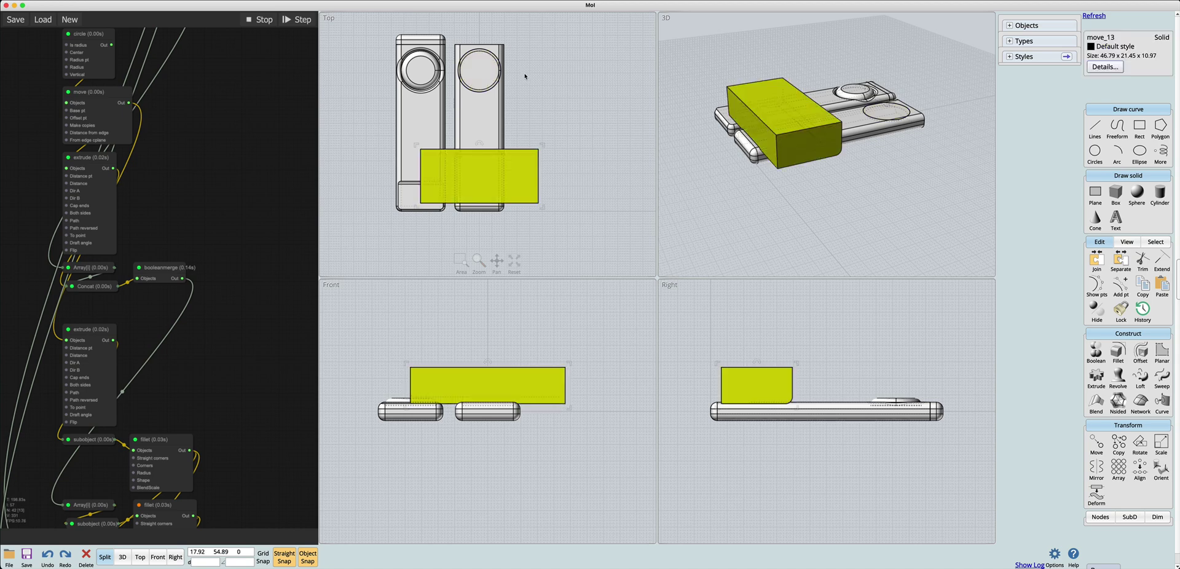
left_click(539, 166)
left_click(539, 166)
key("Delete")
left_click(484, 76)
key("Delete")
- Fillet the edges of the unlocked body's circular recess with a circular shape and radius 1
left_click(481, 94)
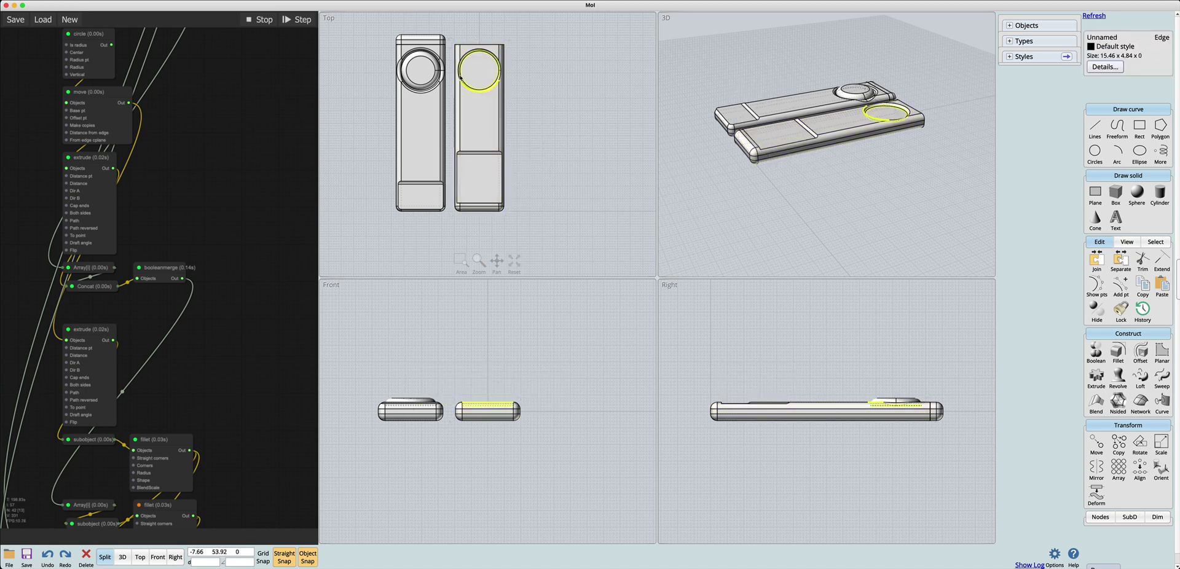
left_click(477, 51)
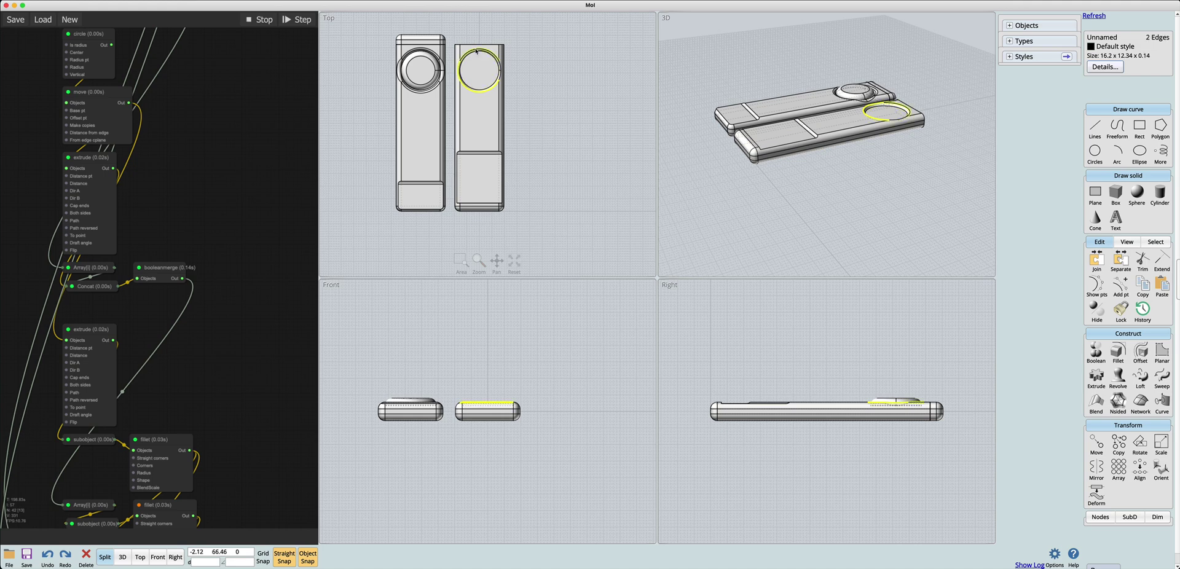
left_click(501, 78)
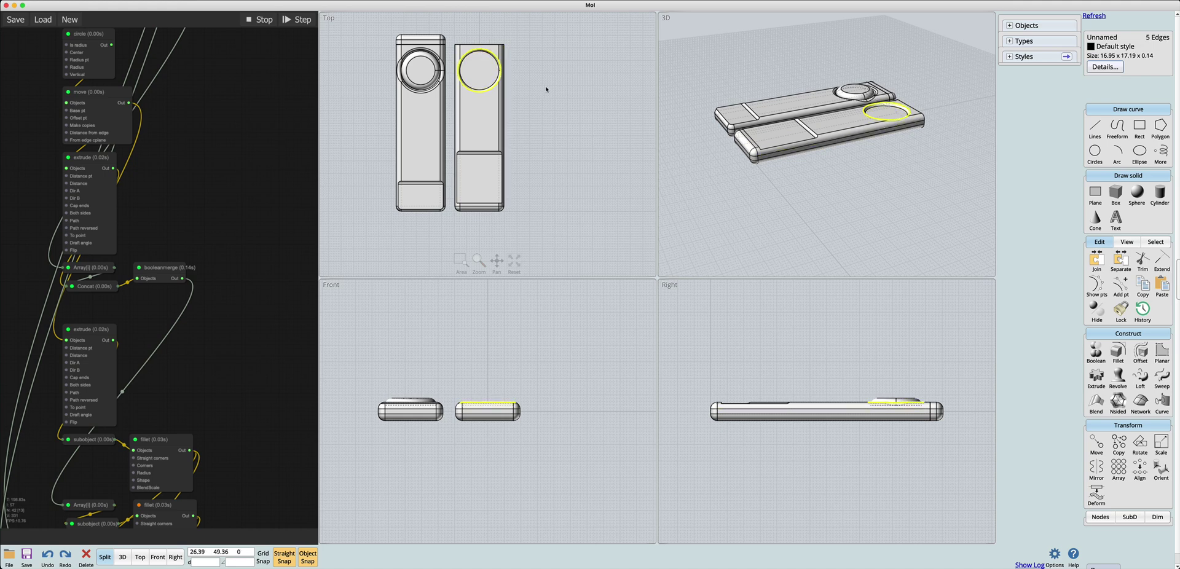
key("m")
key("Escape")
key("f")
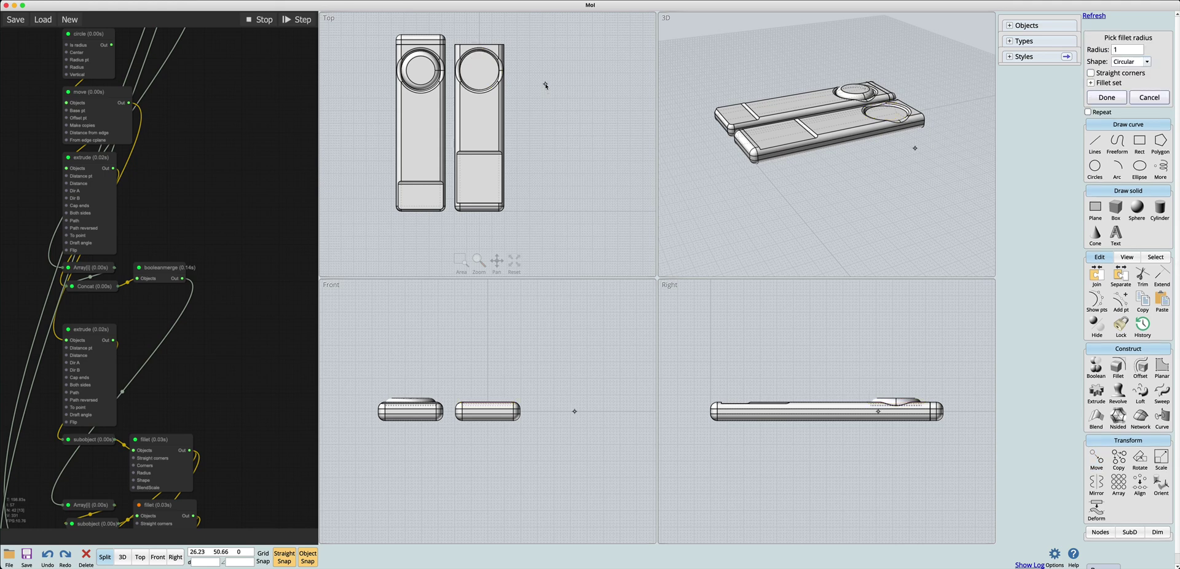
key("Return")
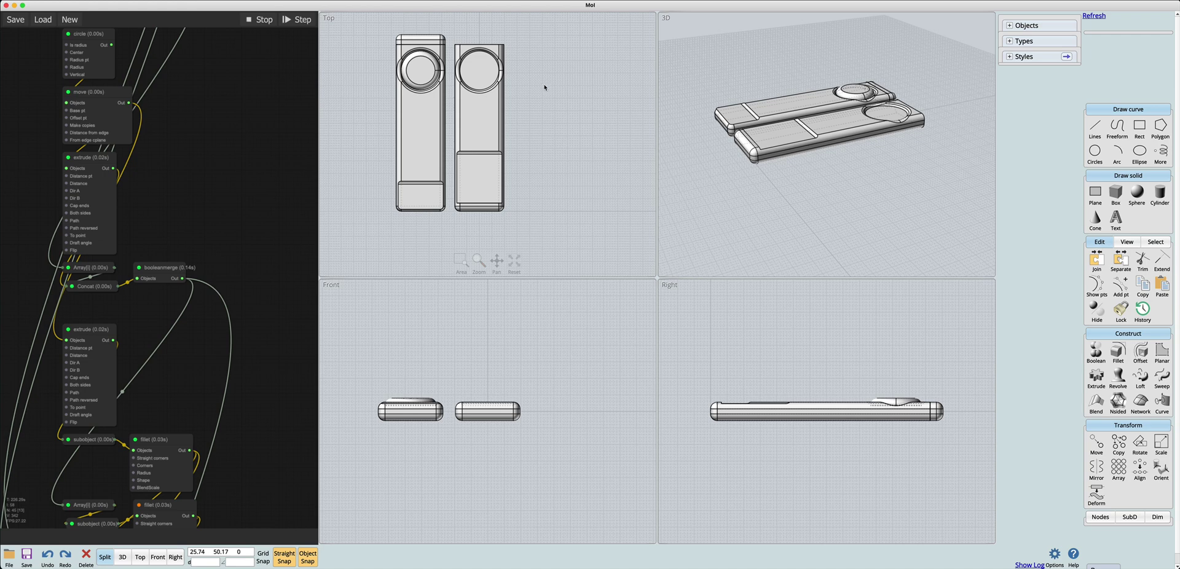
- Select the edited body and replace the second fillet node, marked orange, with the selected object
left_click(496, 147)
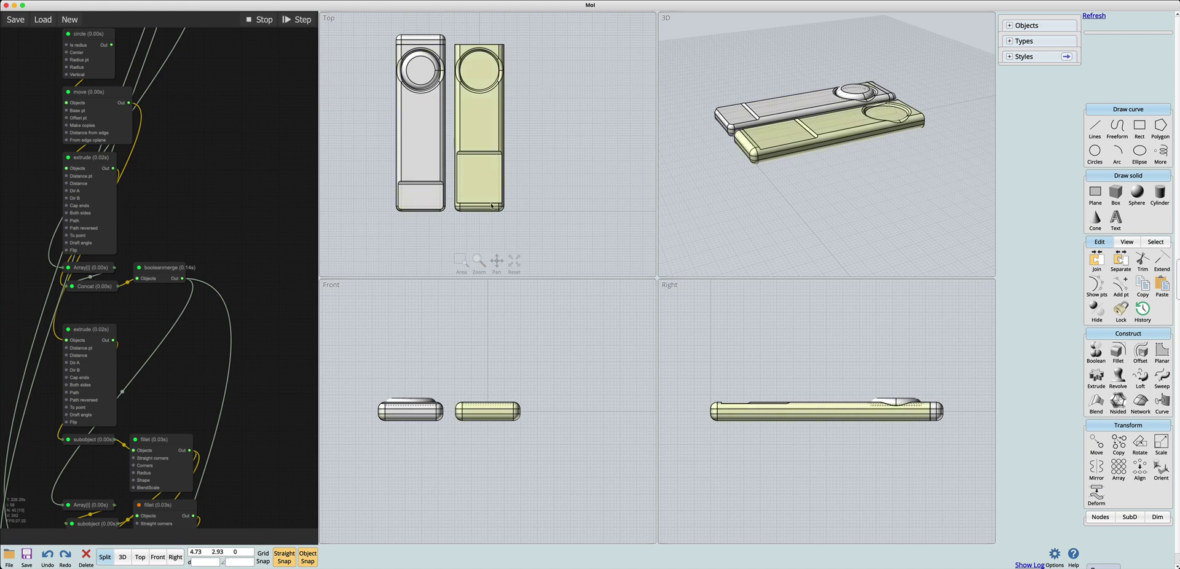
left_click(496, 148)
left_click_drag(250, 374, 258, 151)
left_click(178, 283)
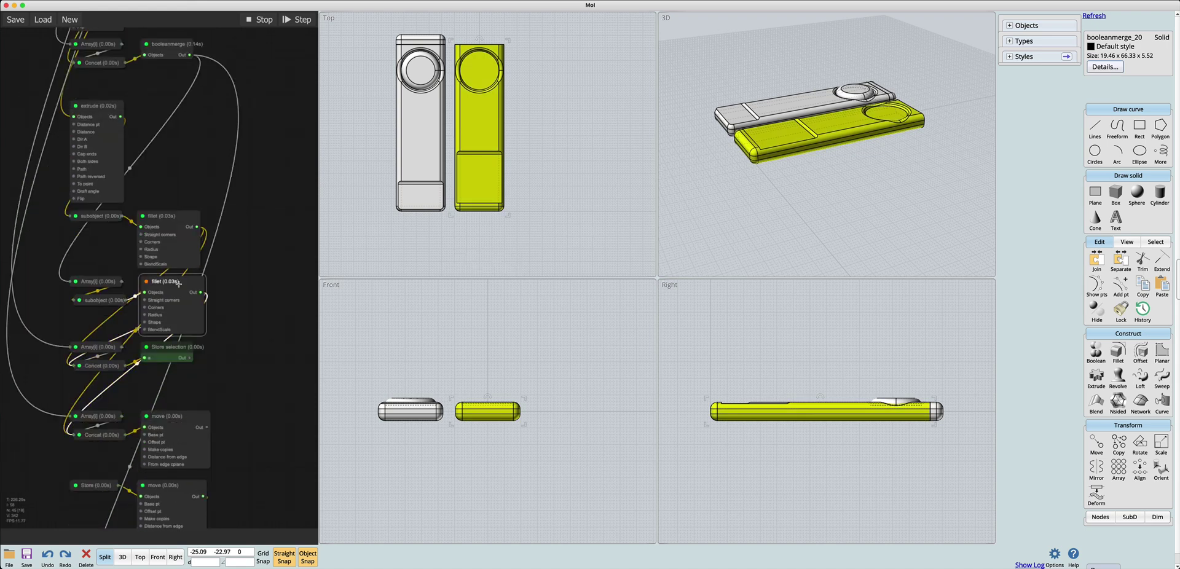
right_click(178, 283)
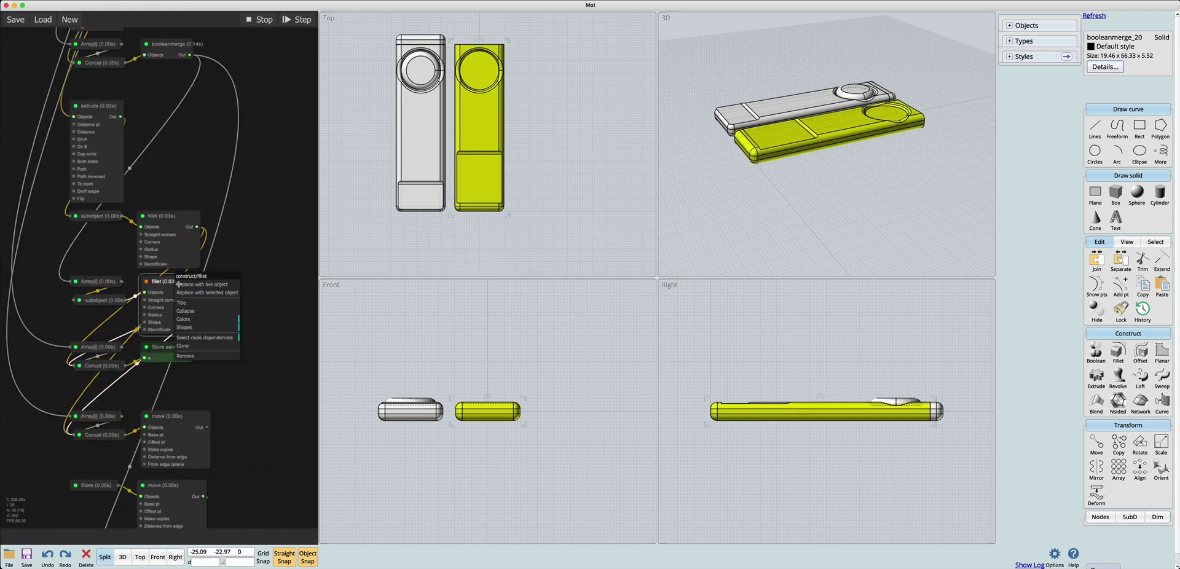
left_click(216, 293)
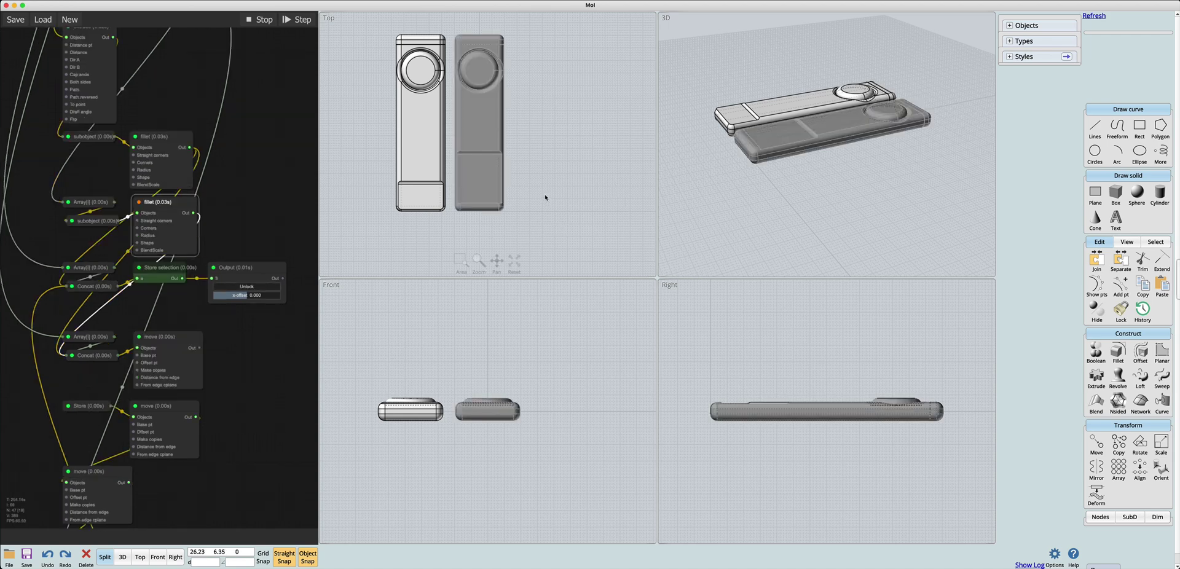
- Bring back the cutting block and move it about 6.9 units in the positive y direction in the Top view
scroll(909, 123, "up", 5)
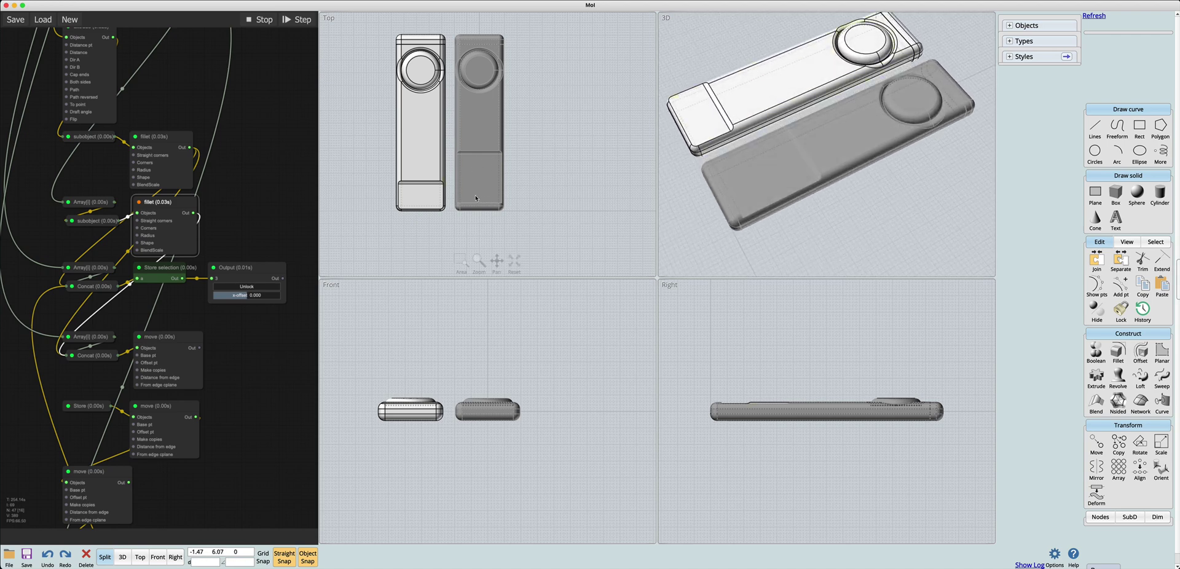
key("super+z")
left_click(540, 192)
left_click(537, 192)
key("m")
left_click(590, 185)
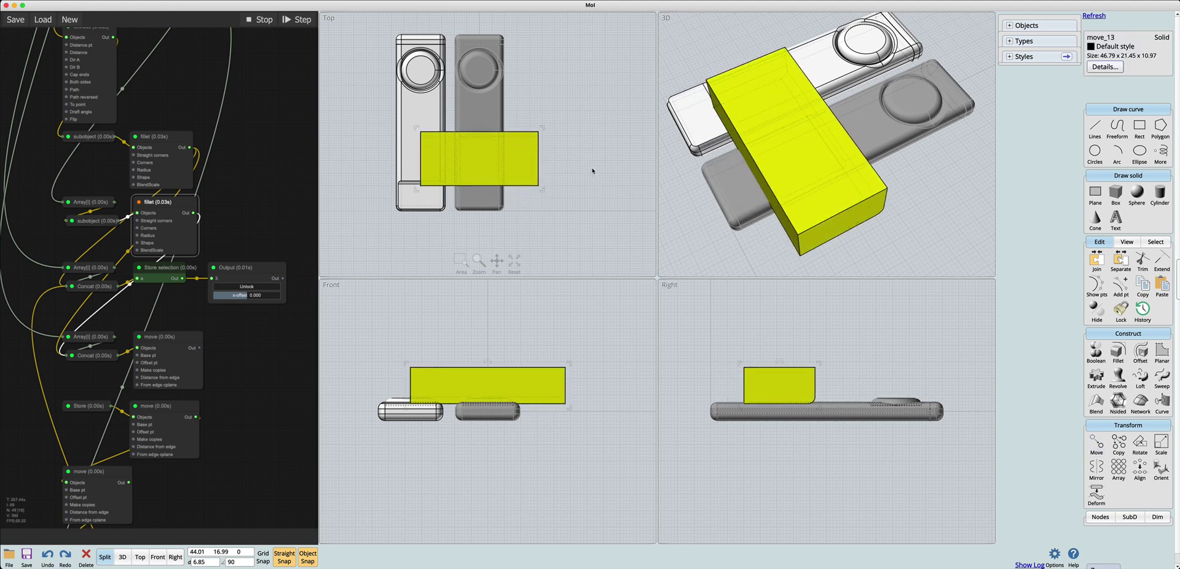
left_click(591, 175)
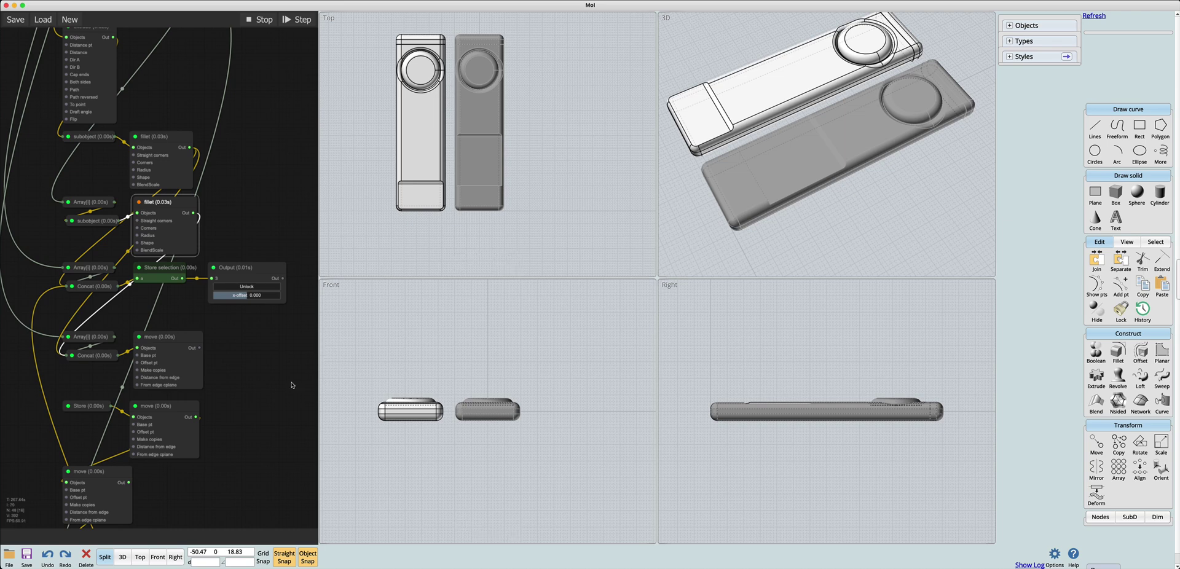
- Draw a small sphere beside the bodies in the Top view and delete it, with the whole node graph in view
scroll(290, 386, "down", 6)
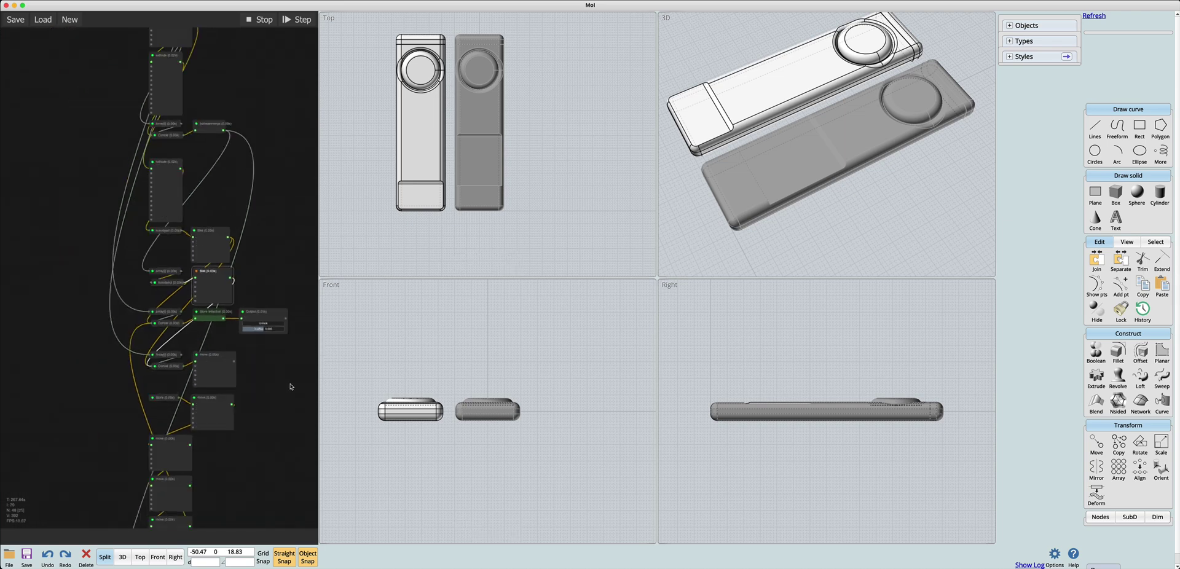
scroll(291, 395, "down", 2)
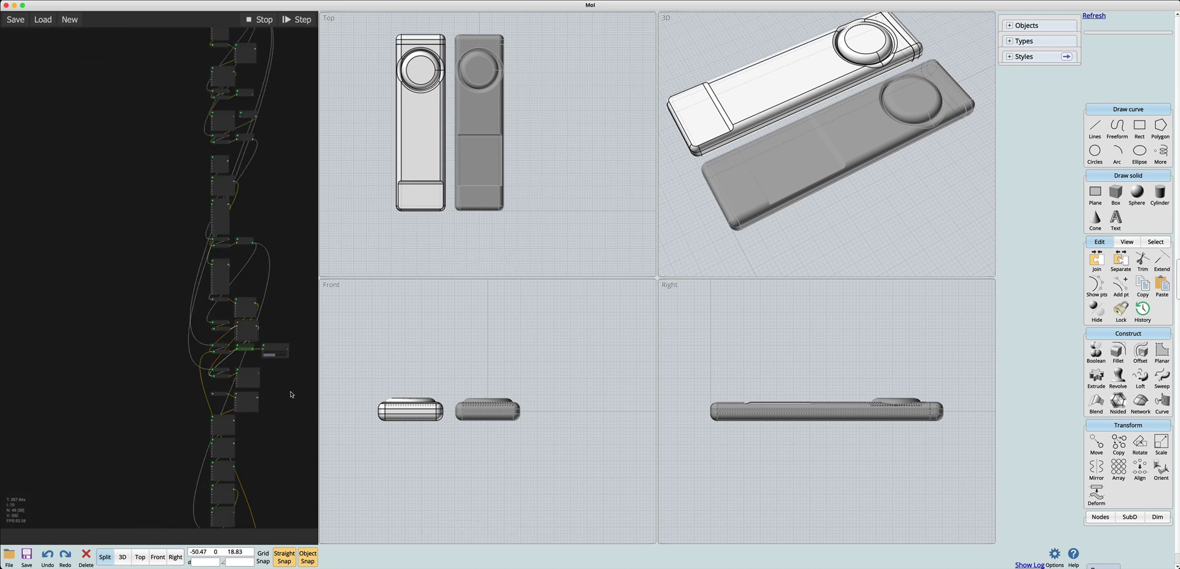
scroll(292, 395, "down", 2)
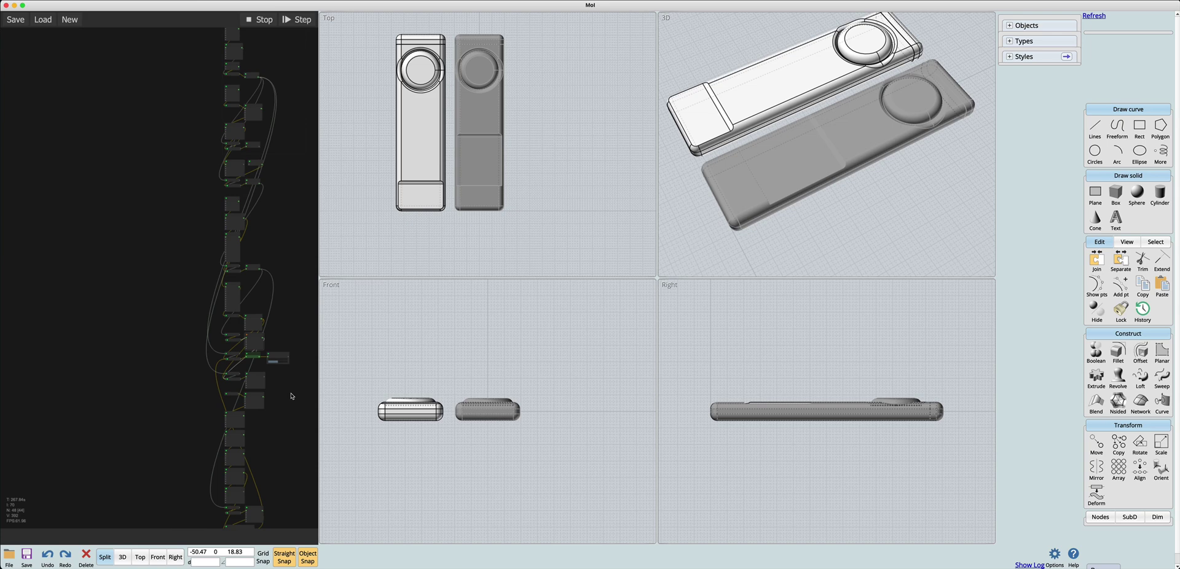
left_click_drag(291, 393, 225, 342)
scroll(256, 399, "down", 3)
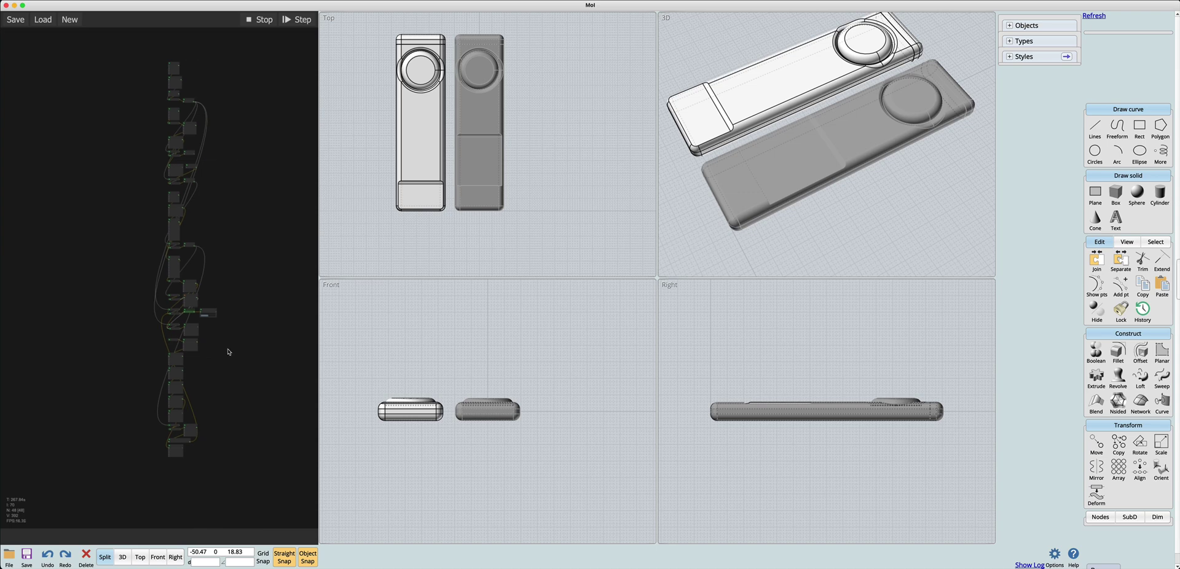
left_click(1137, 194)
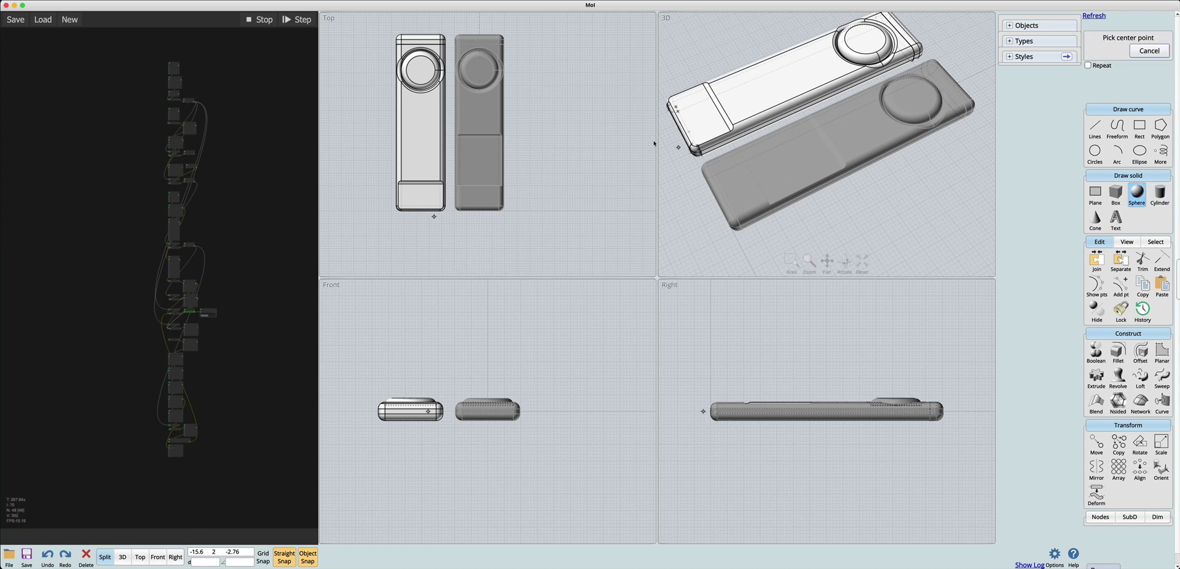
left_click(614, 129)
left_click(617, 140)
left_click(614, 129)
key("Delete")
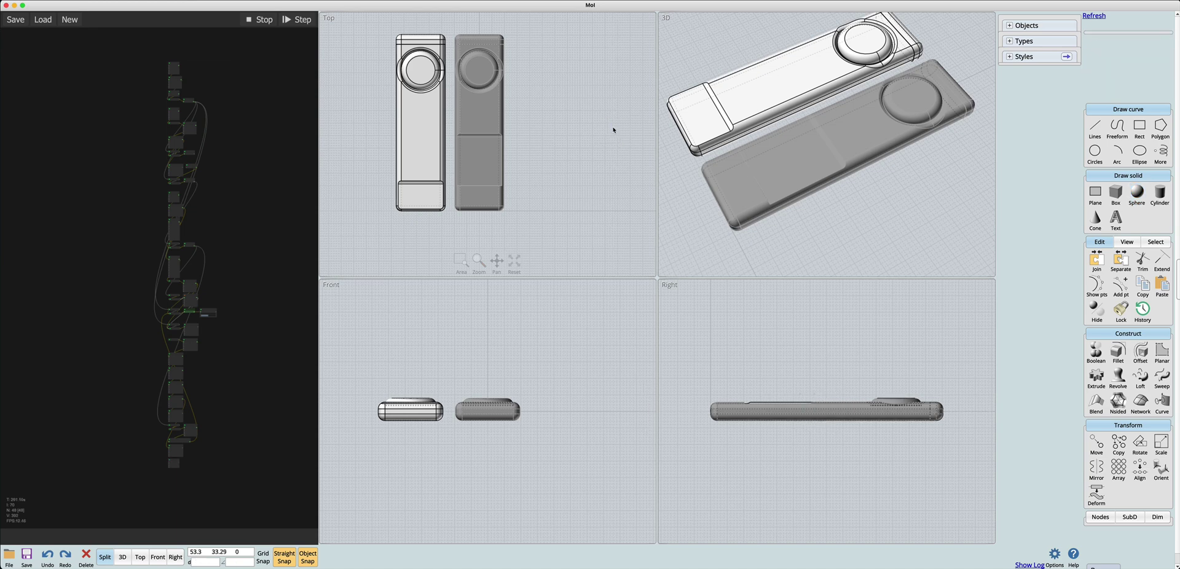
- Draw a second, larger sphere beside the bodies in the Top view and delete it
right_click(611, 179)
left_click(610, 168)
left_click(617, 209)
left_click(600, 197)
key("Delete")
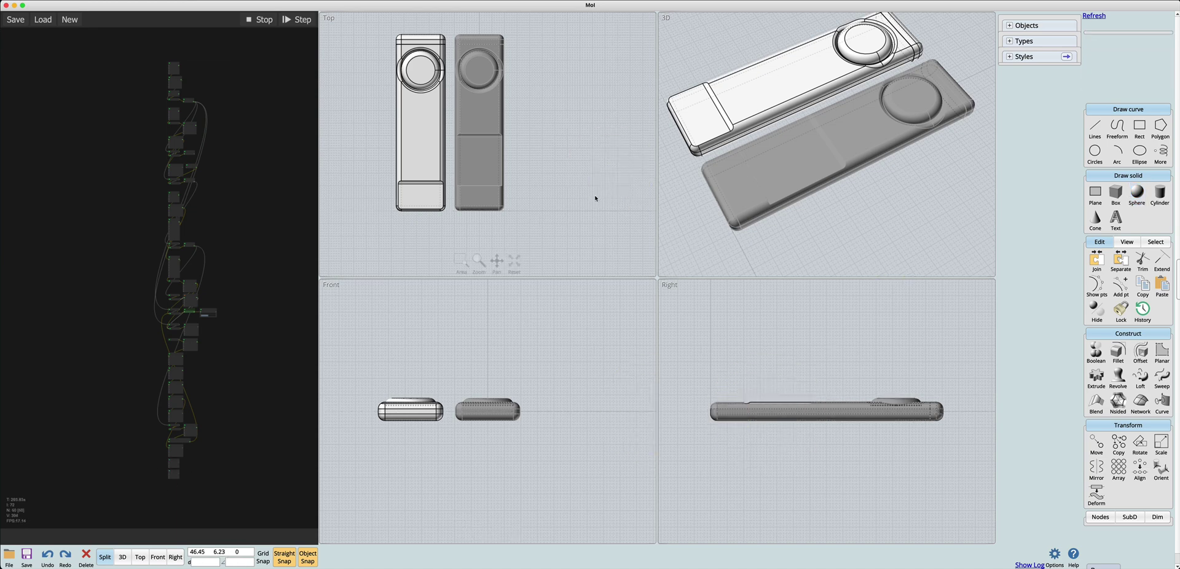
- Clean up the unused nodes in the recorded node graph
right_click(277, 294)
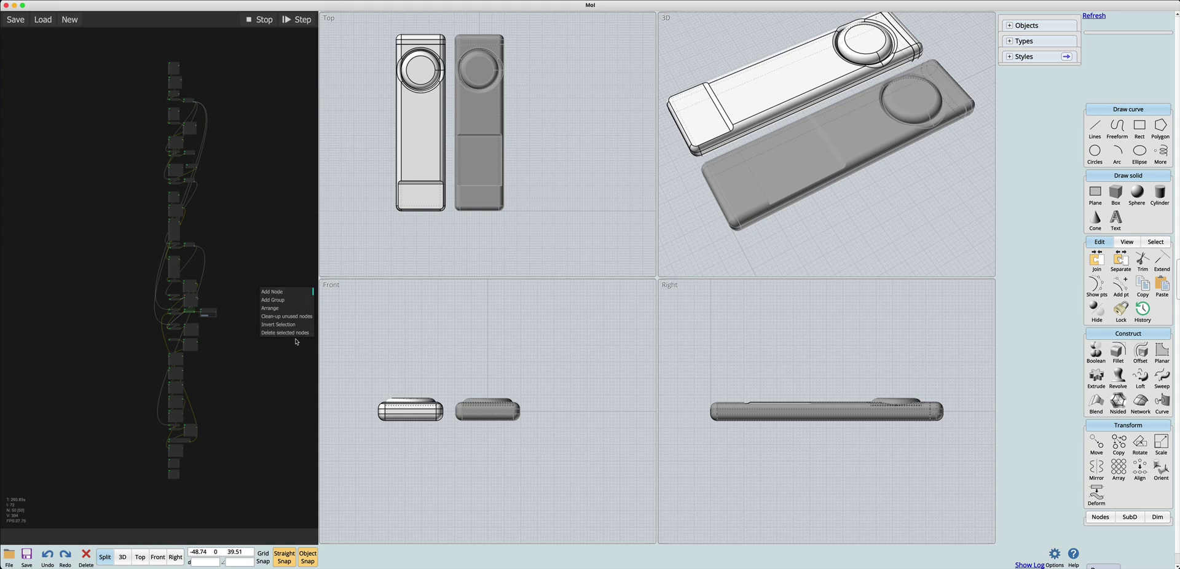
right_click(261, 312)
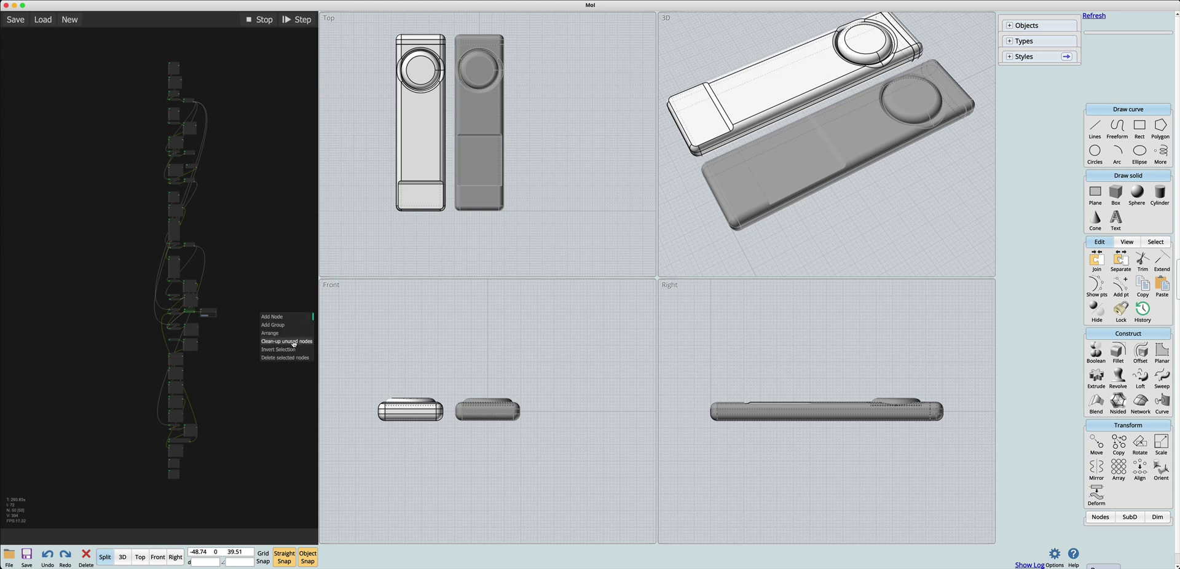
left_click(292, 343)
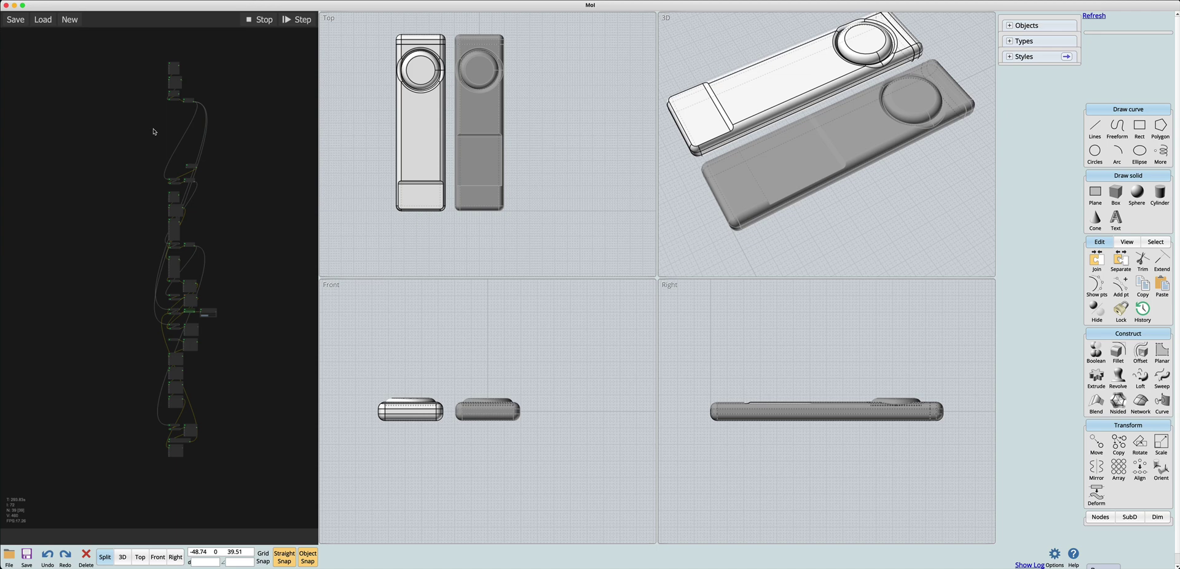
scroll(176, 221, "up", 2)
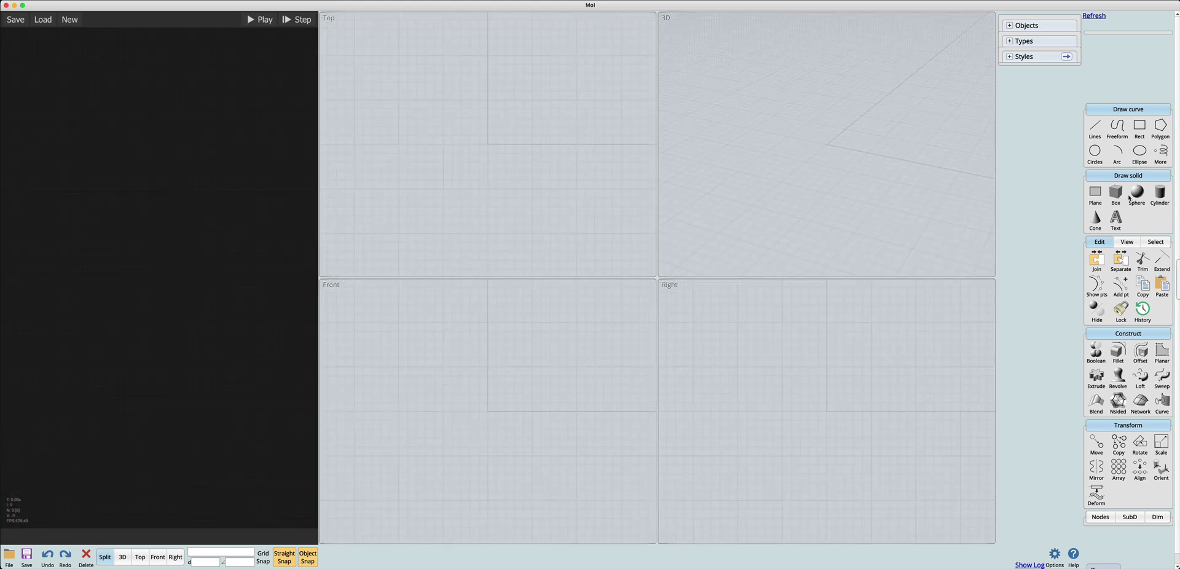
- Draw a sphere with a radius of about 6.9 centred on the origin in the 3D view and deselect it
left_click(1134, 195)
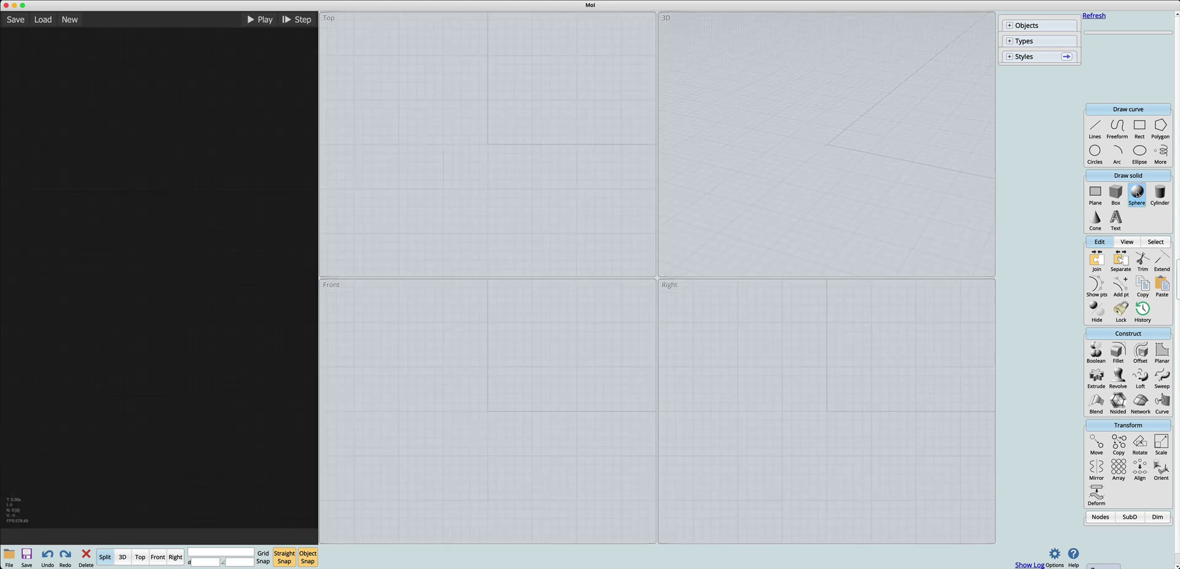
left_click(829, 146)
left_click(858, 171)
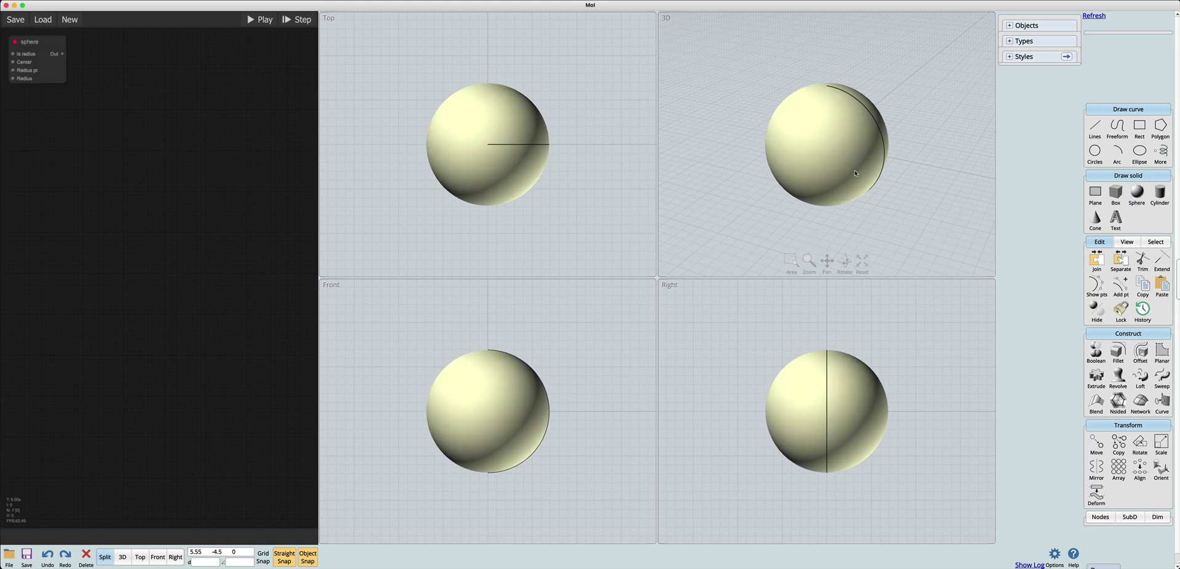
left_click(728, 175)
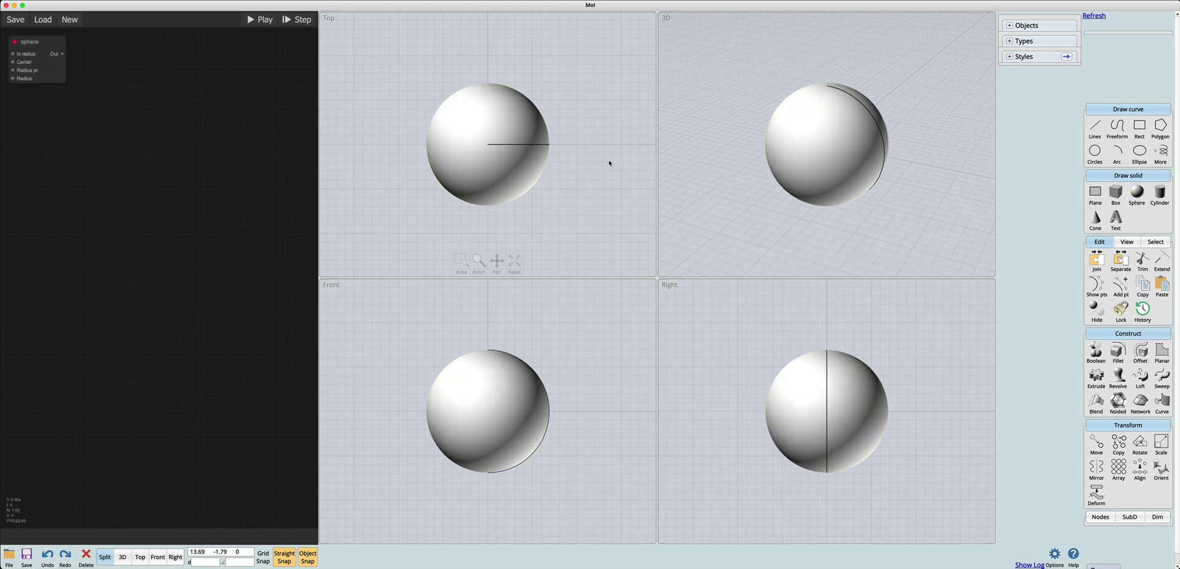
- Move the sphere about 3.6 units in the positive y direction in the Top view and move it partway back down
left_click(539, 165)
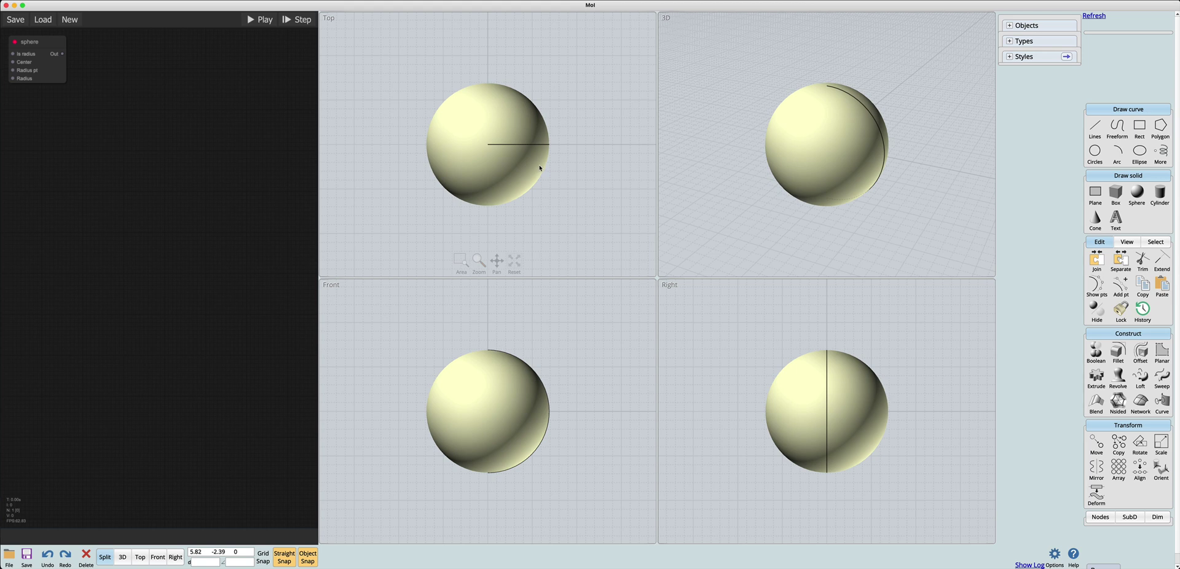
left_click(504, 173)
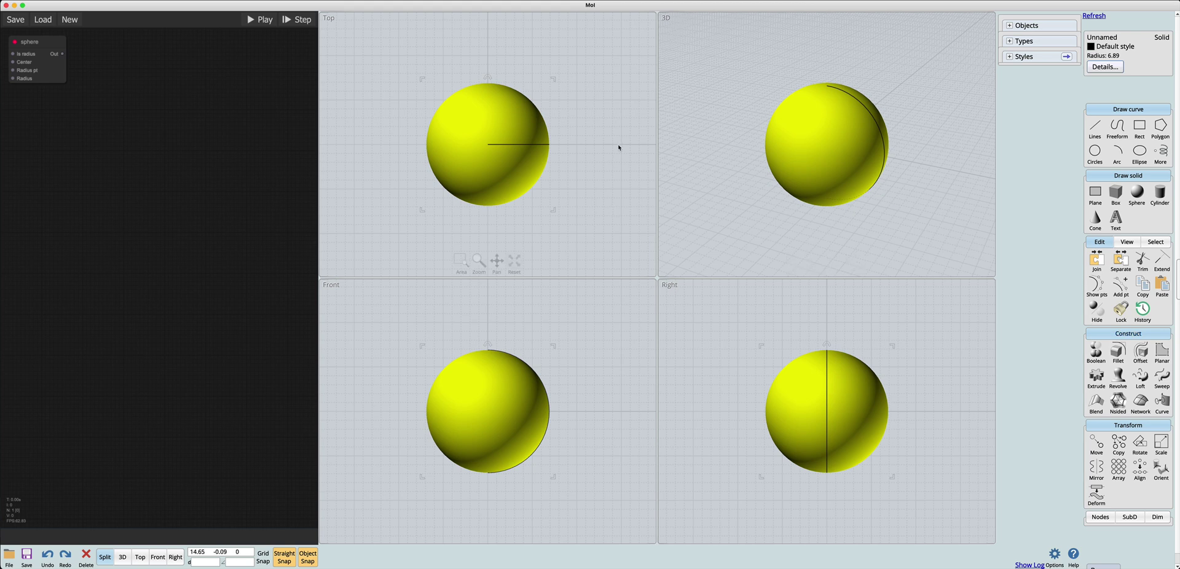
key("m")
left_click(618, 119)
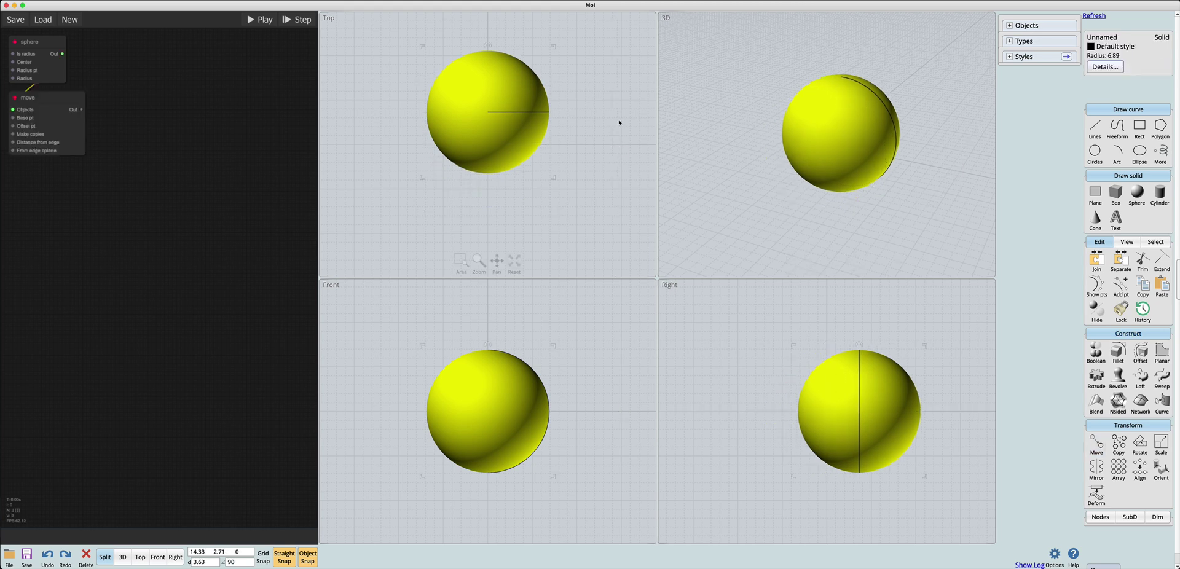
left_click(618, 144)
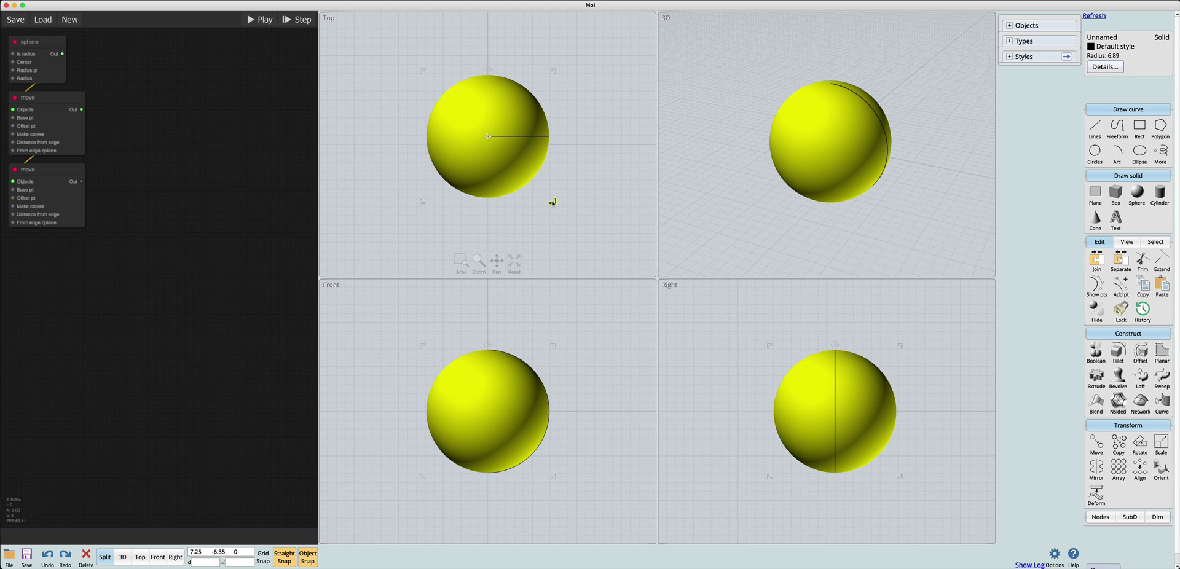
- Scale the sphere up to a radius of about 10.2 and back down to about 7.8, and rotate it counterclockwise in the Top view
left_click_drag(553, 202, 577, 226)
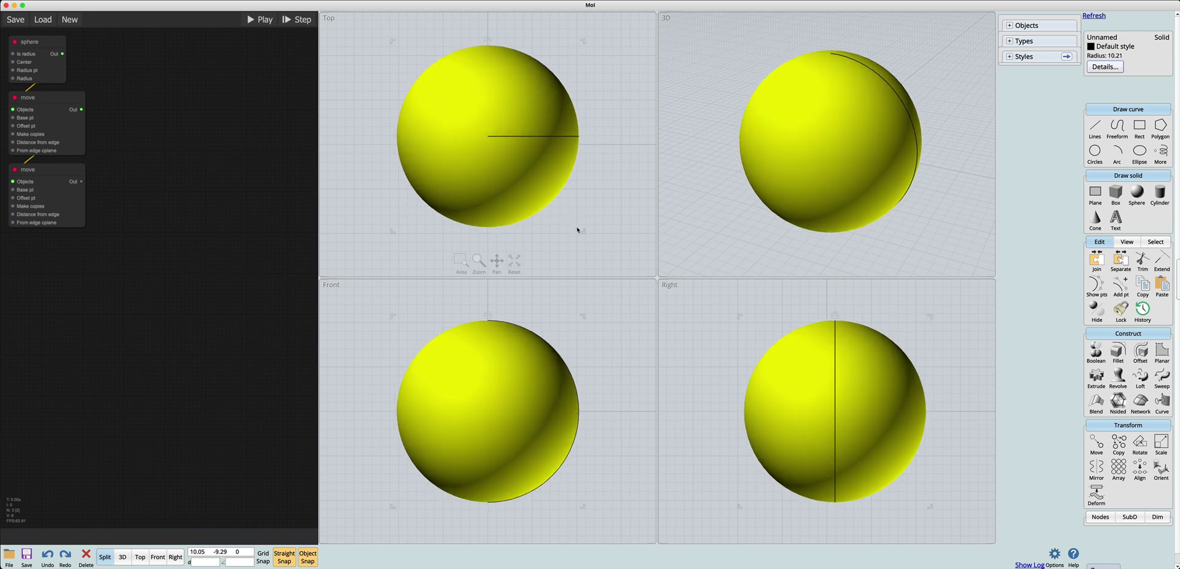
left_click_drag(581, 41, 557, 92)
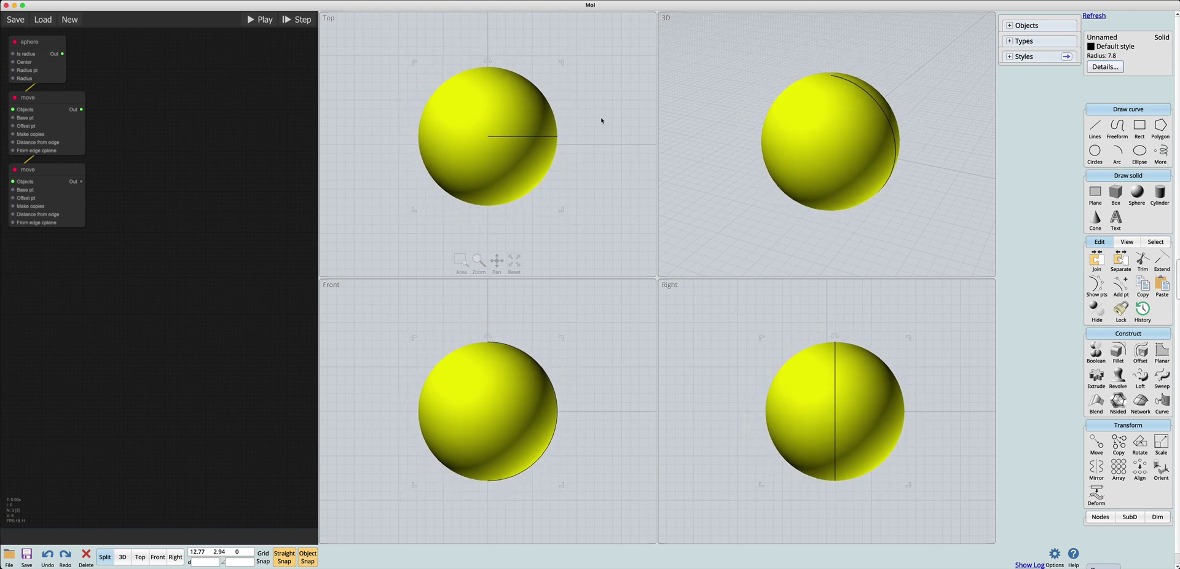
left_click_drag(488, 62, 445, 77)
- Move the rotated sphere about 2.7 units in the negative y direction in the Top view
right_click(545, 132)
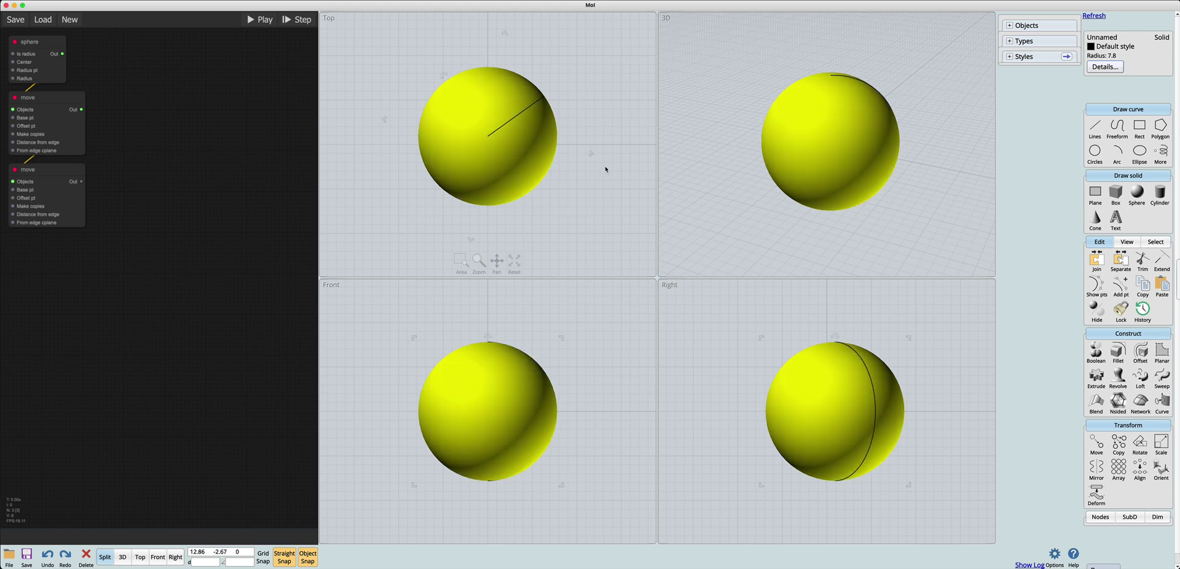
left_click(621, 86)
left_click(622, 109)
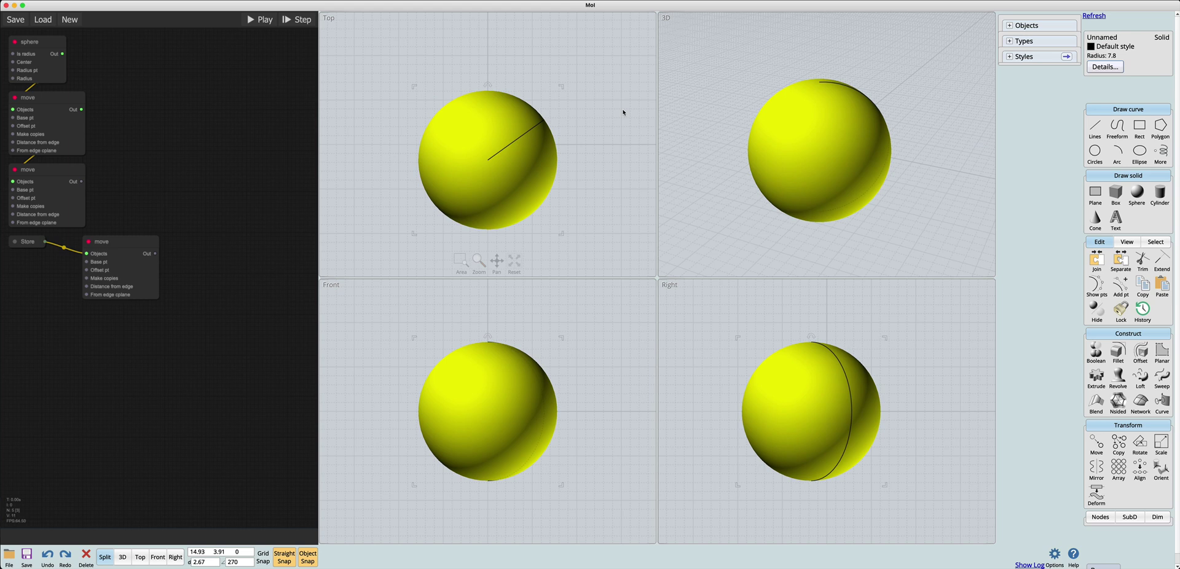